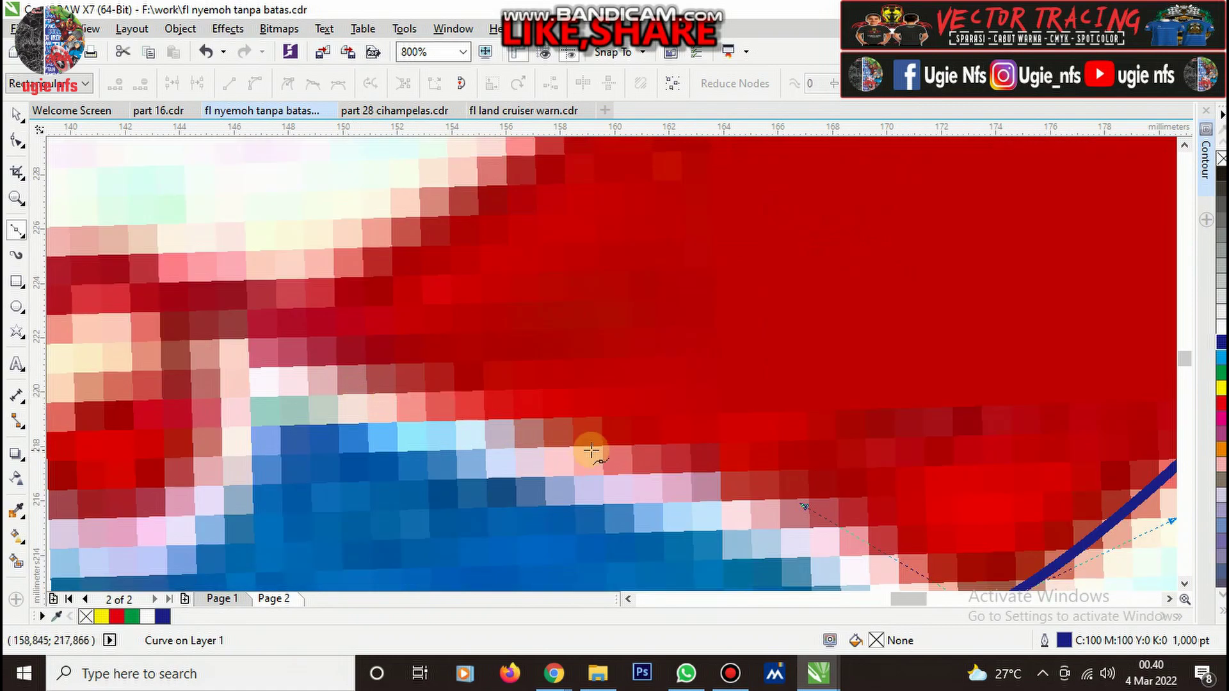
Extend the Bezier outline along the lower edge of the red arm toward the thumb.
drag(596, 453, 414, 409)
scroll(484, 361, down, 1)
scroll(472, 365, up, 1)
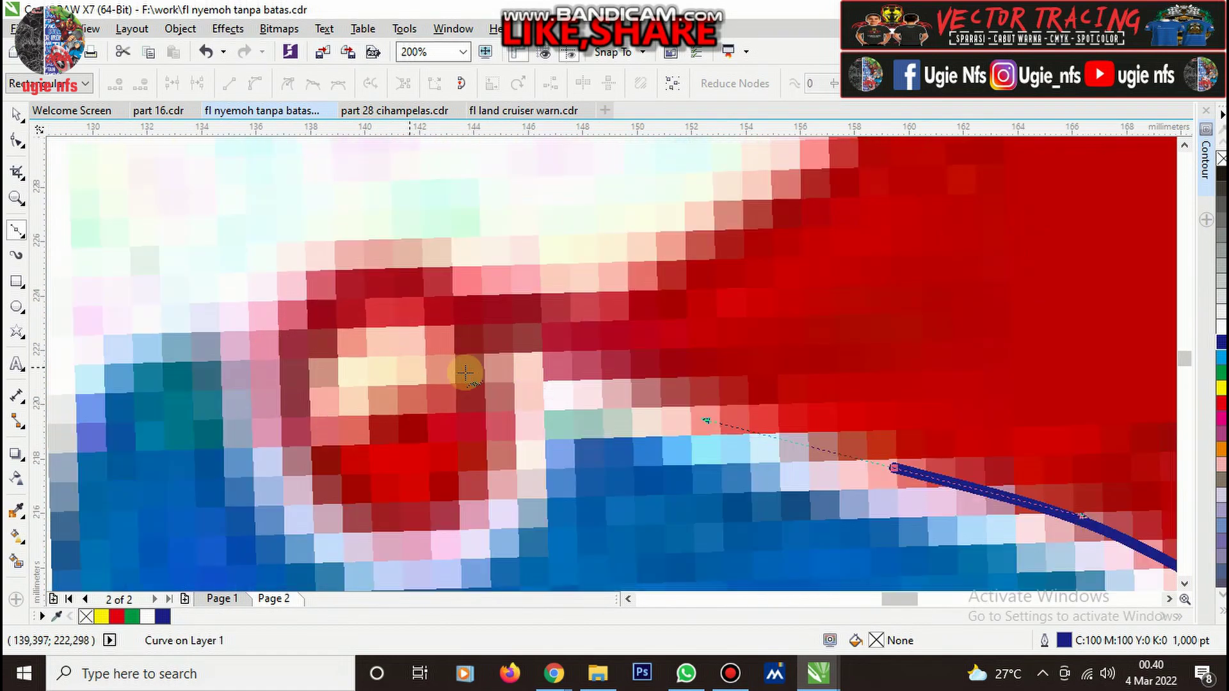
drag(510, 357, 516, 382)
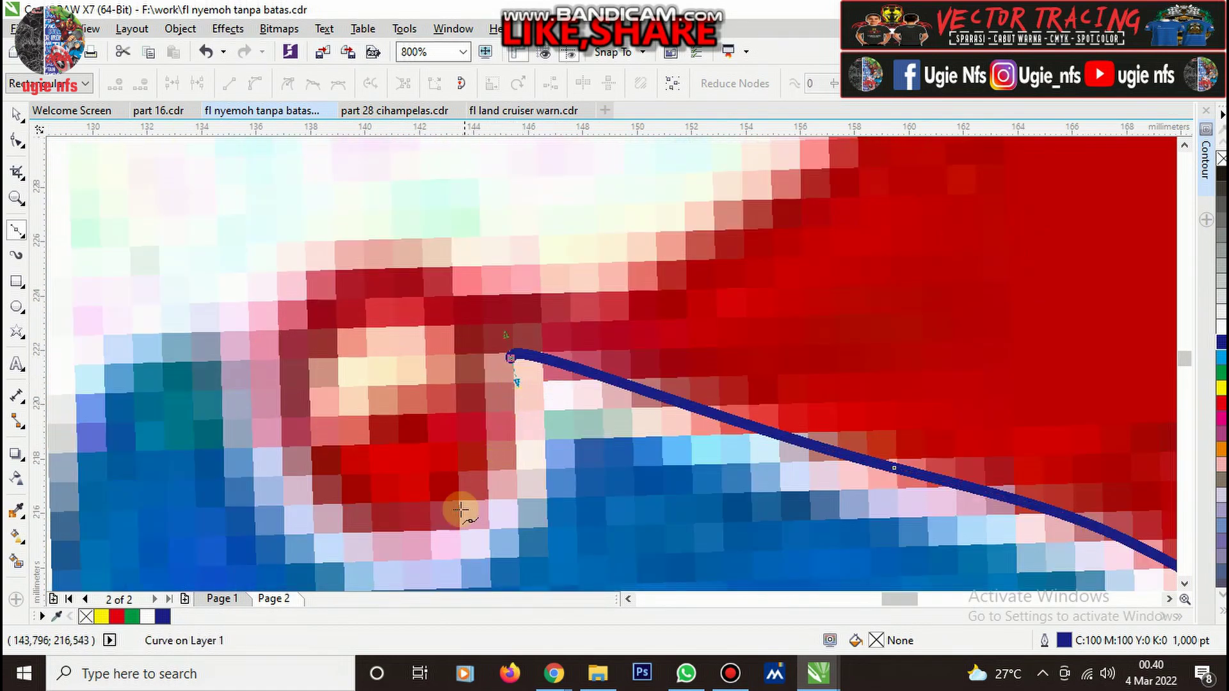
drag(461, 509, 397, 561)
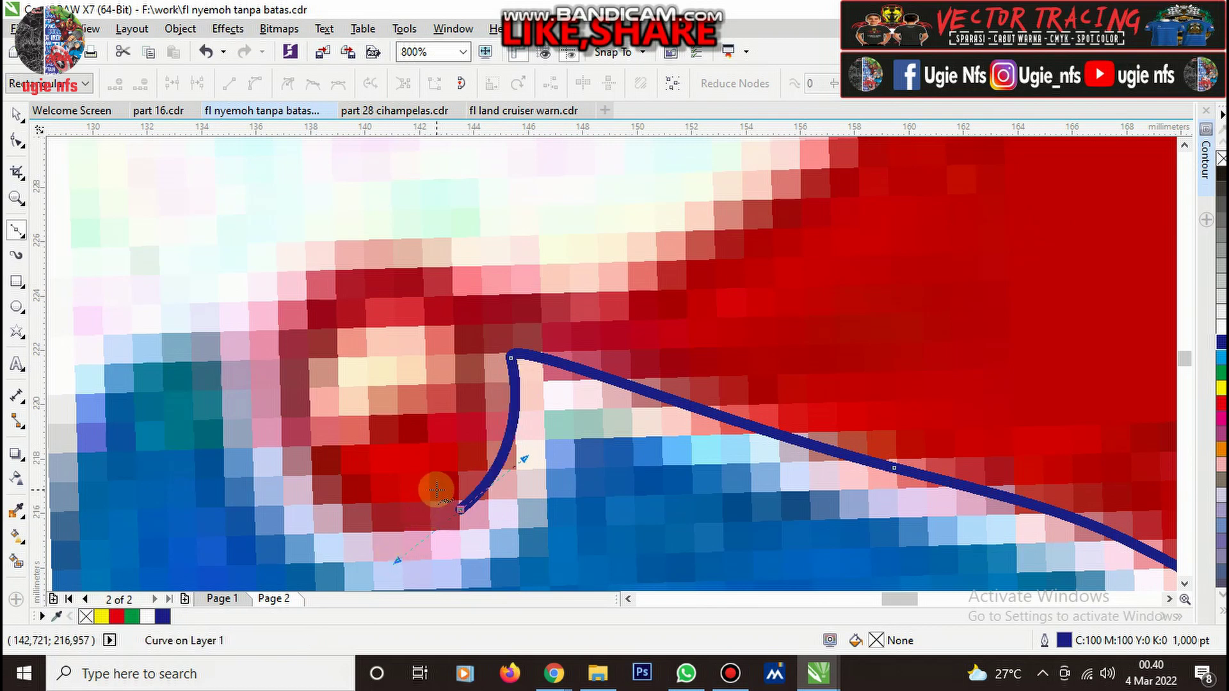
key(ctrl+z)
key(ctrl+z)
Trace around the rounded red thumb, curving the outline in at its base and over its top back toward the arm.
drag(520, 346, 480, 340)
drag(500, 381, 519, 413)
drag(468, 520, 416, 550)
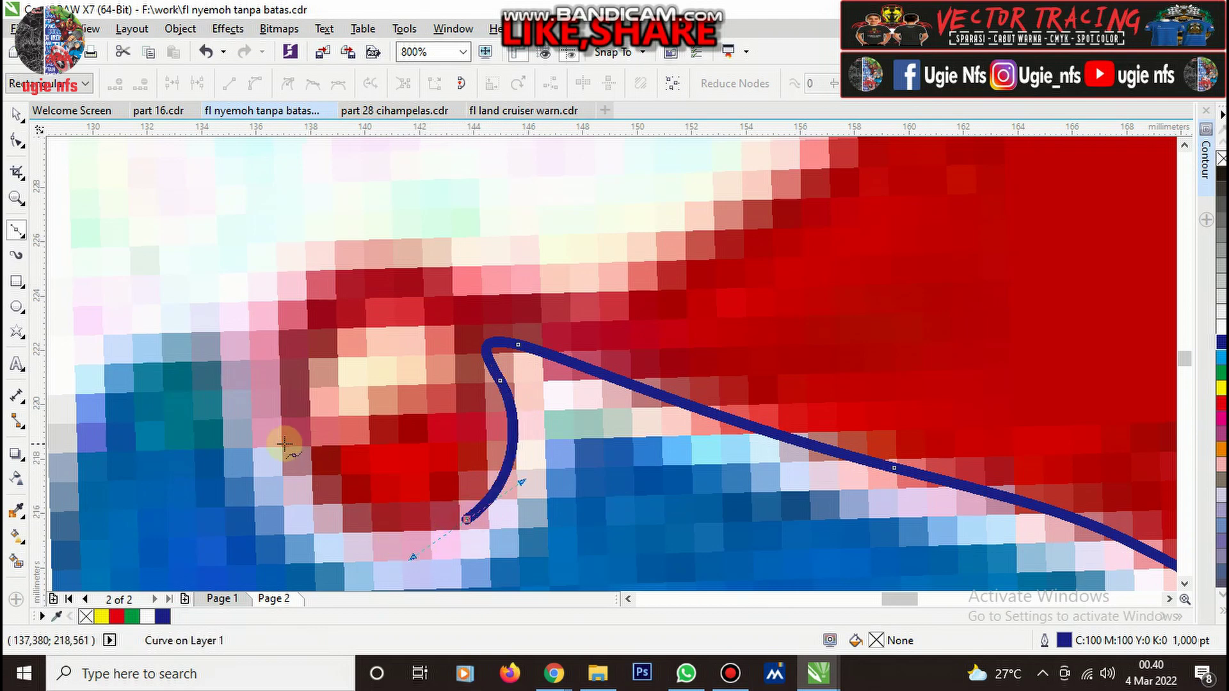
drag(244, 336, 245, 336)
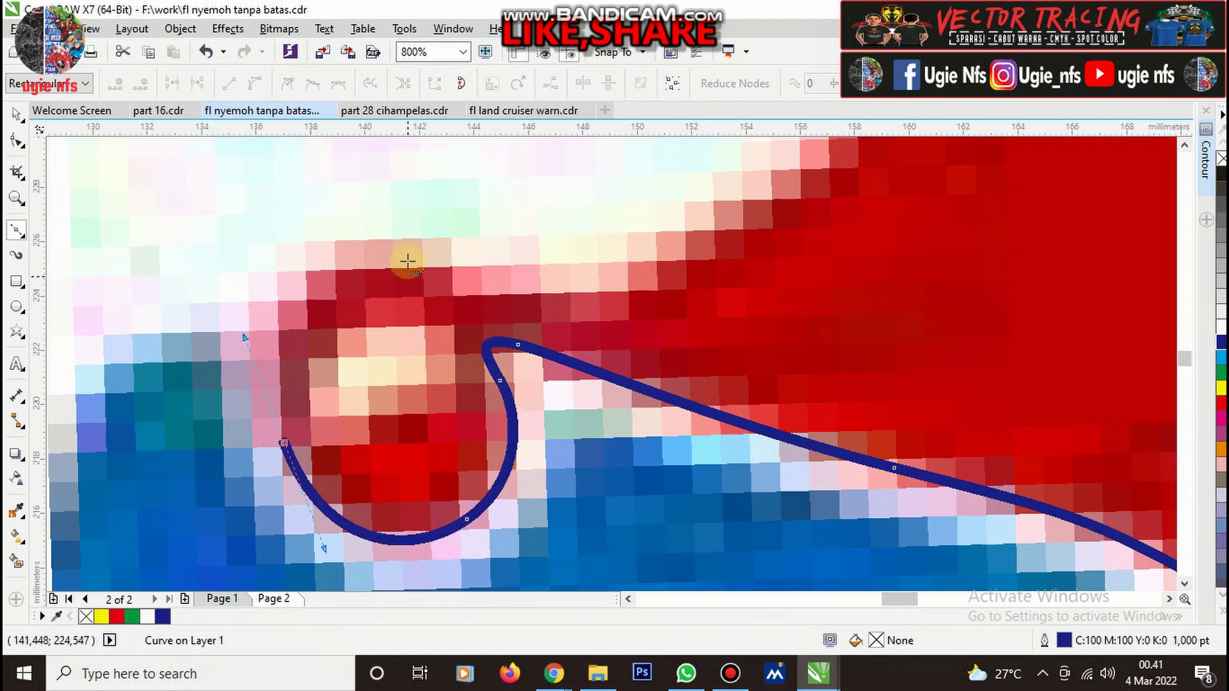
drag(338, 255, 387, 227)
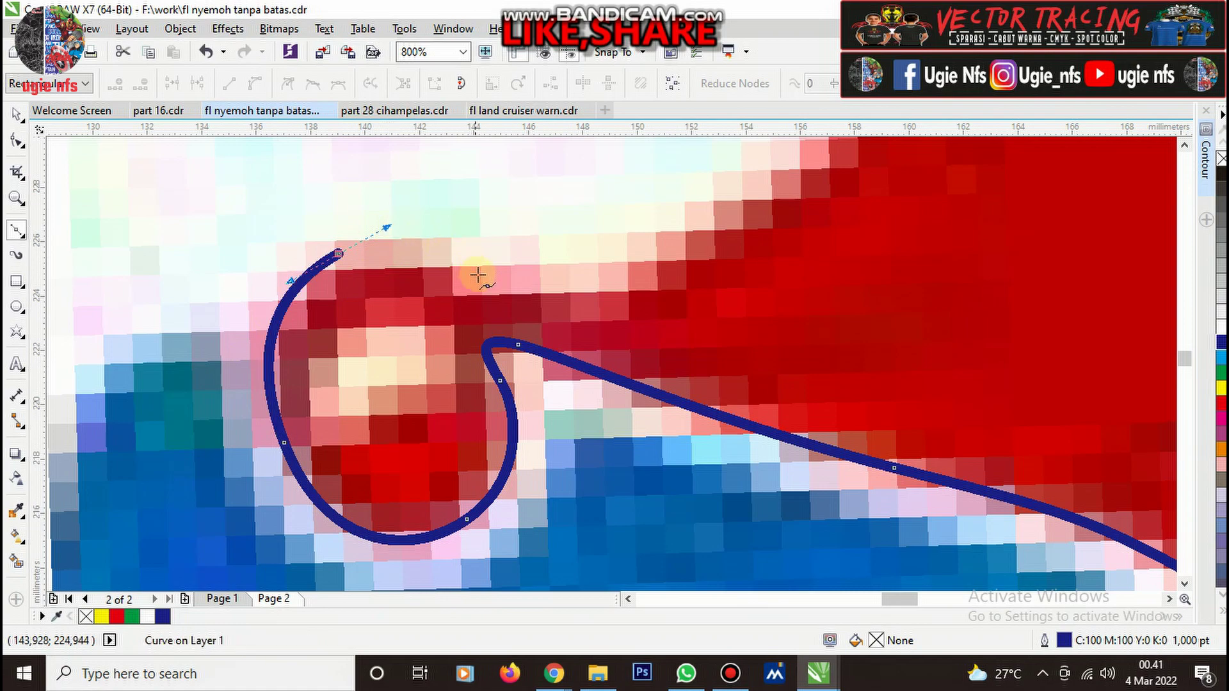
drag(478, 274, 520, 300)
Continue the outline along the upper edge of the red arm up to the heart's inner right curve.
scroll(554, 356, down, 2)
scroll(618, 318, up, 2)
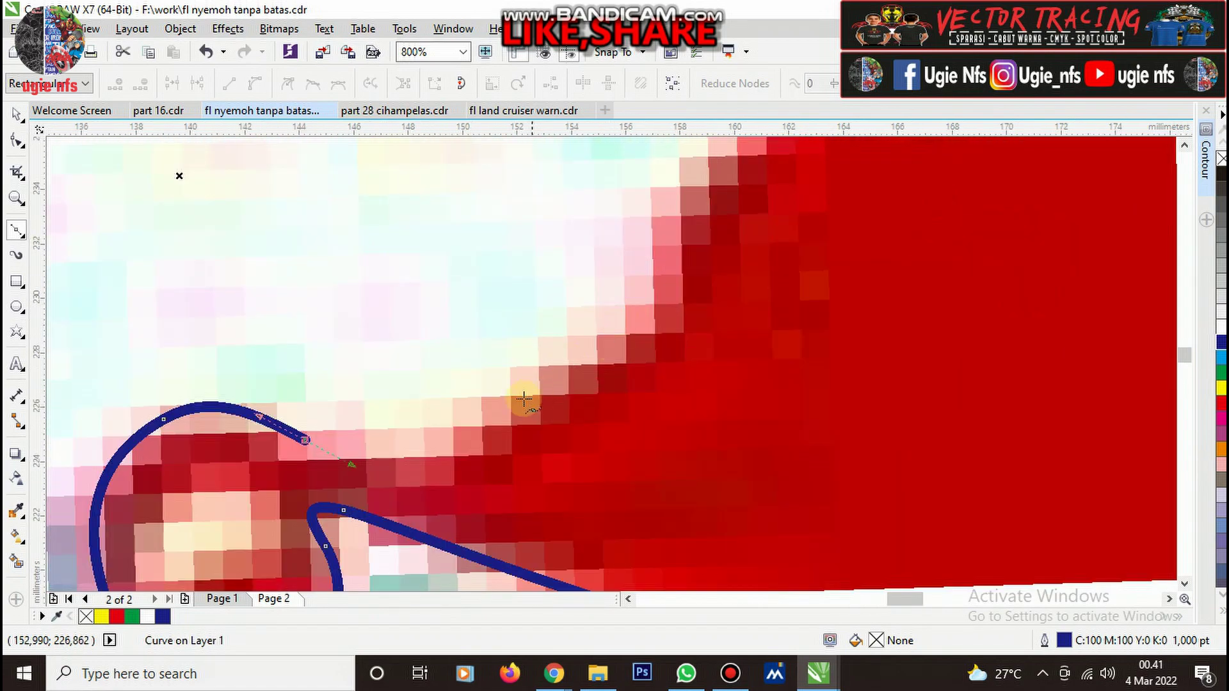
drag(529, 405, 643, 272)
scroll(590, 354, down, 2)
scroll(612, 333, up, 3)
scroll(590, 370, down, 2)
scroll(645, 288, up, 1)
scroll(477, 357, down, 1)
scroll(710, 320, up, 1)
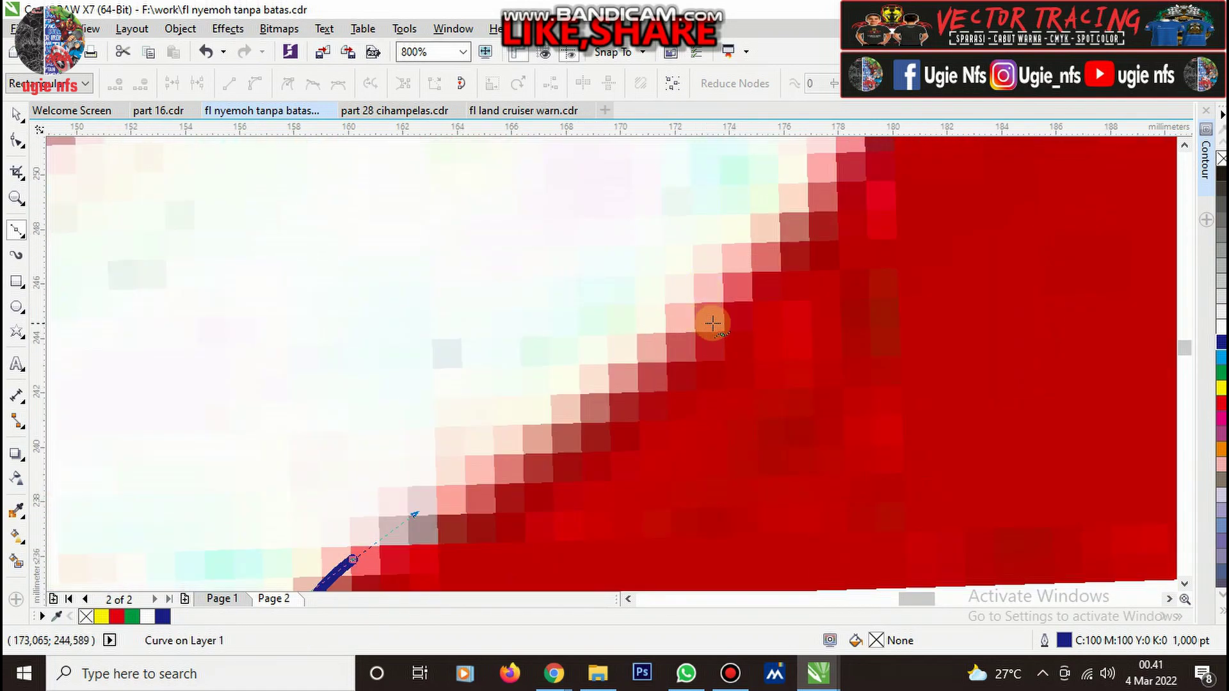
drag(722, 299, 862, 174)
Trace the inside of the heart's right lobe and down to the inner centre point.
scroll(681, 348, down, 3)
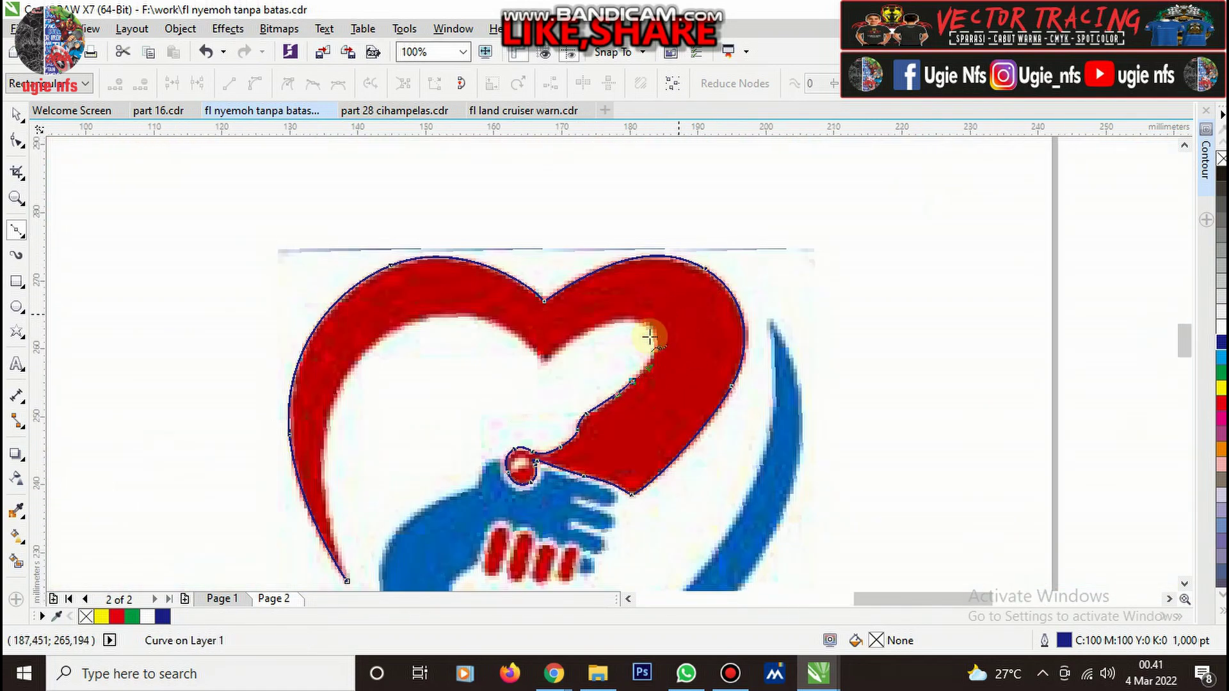
scroll(596, 346, up, 2)
drag(587, 335, 525, 273)
scroll(439, 349, down, 1)
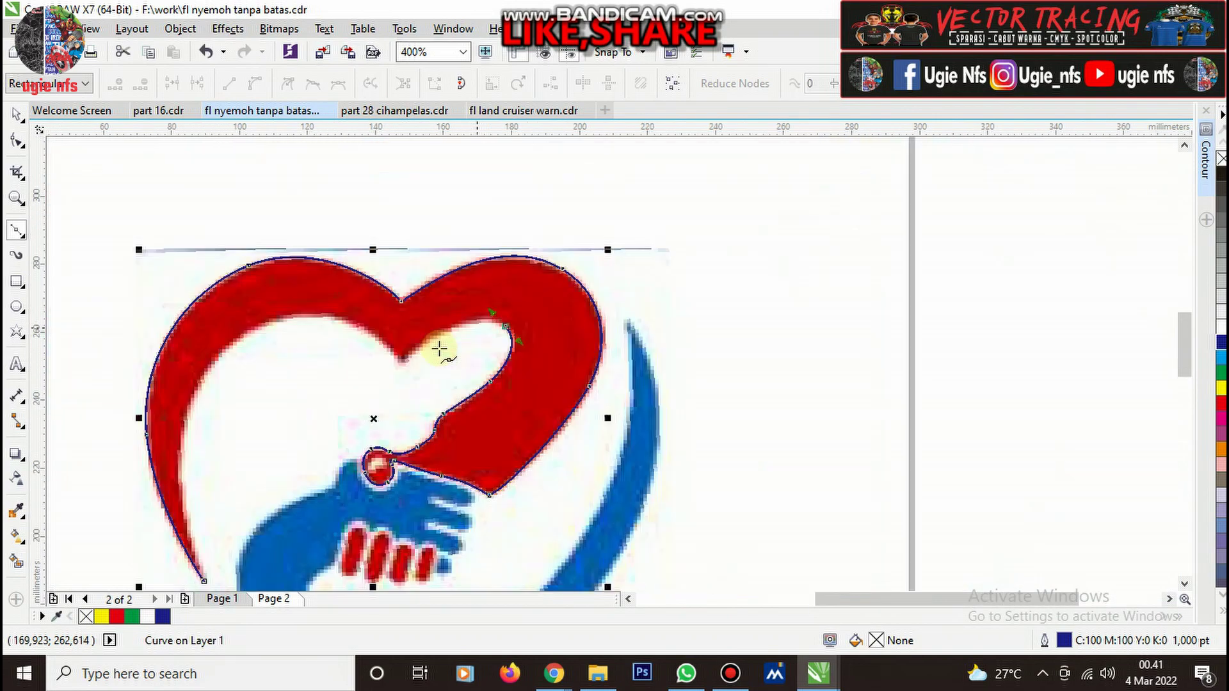
scroll(416, 375, up, 1)
drag(416, 357, 351, 423)
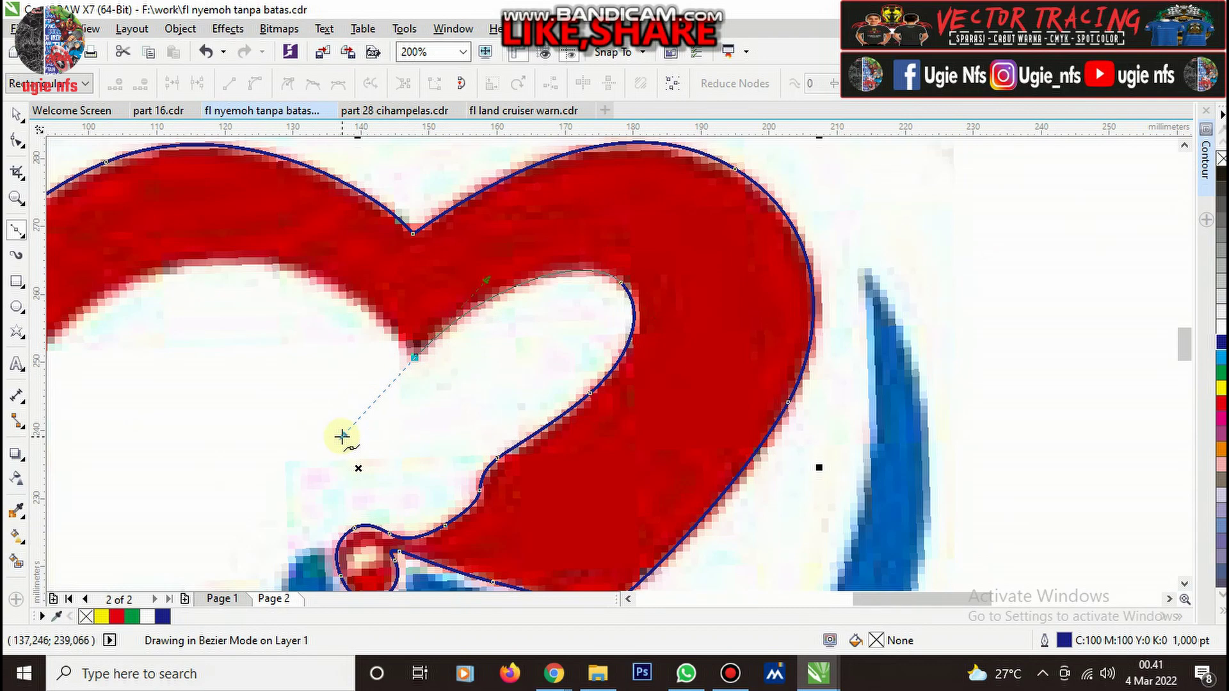
drag(331, 297, 346, 283)
Trace the inner edge of the heart's left lobe and close the outline at its pointed lower tip.
scroll(379, 286, down, 1)
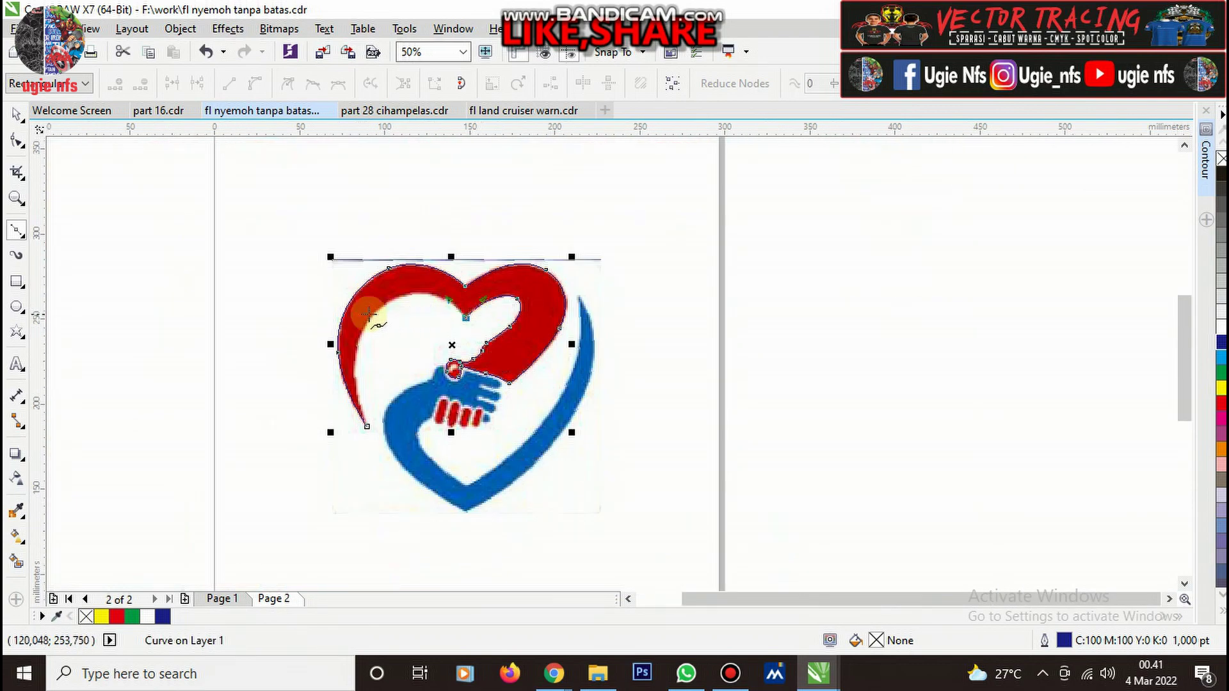
scroll(435, 301, up, 1)
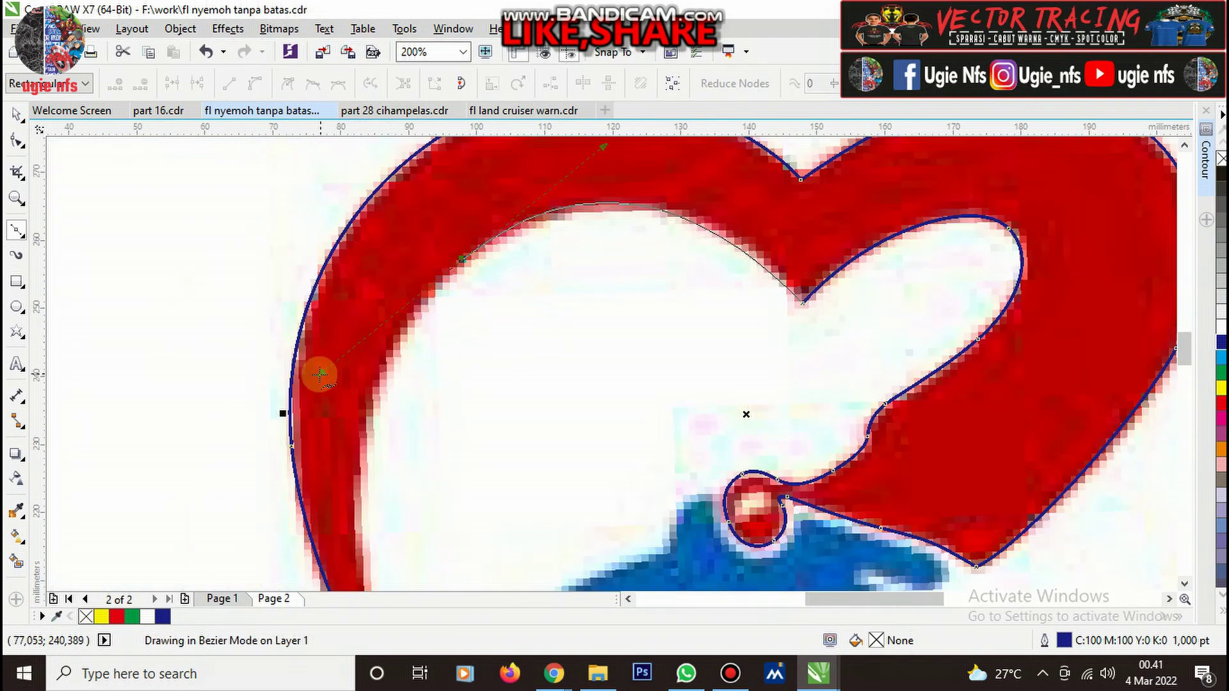
scroll(530, 324, down, 1)
scroll(521, 383, up, 1)
drag(529, 479, 474, 378)
scroll(474, 378, down, 1)
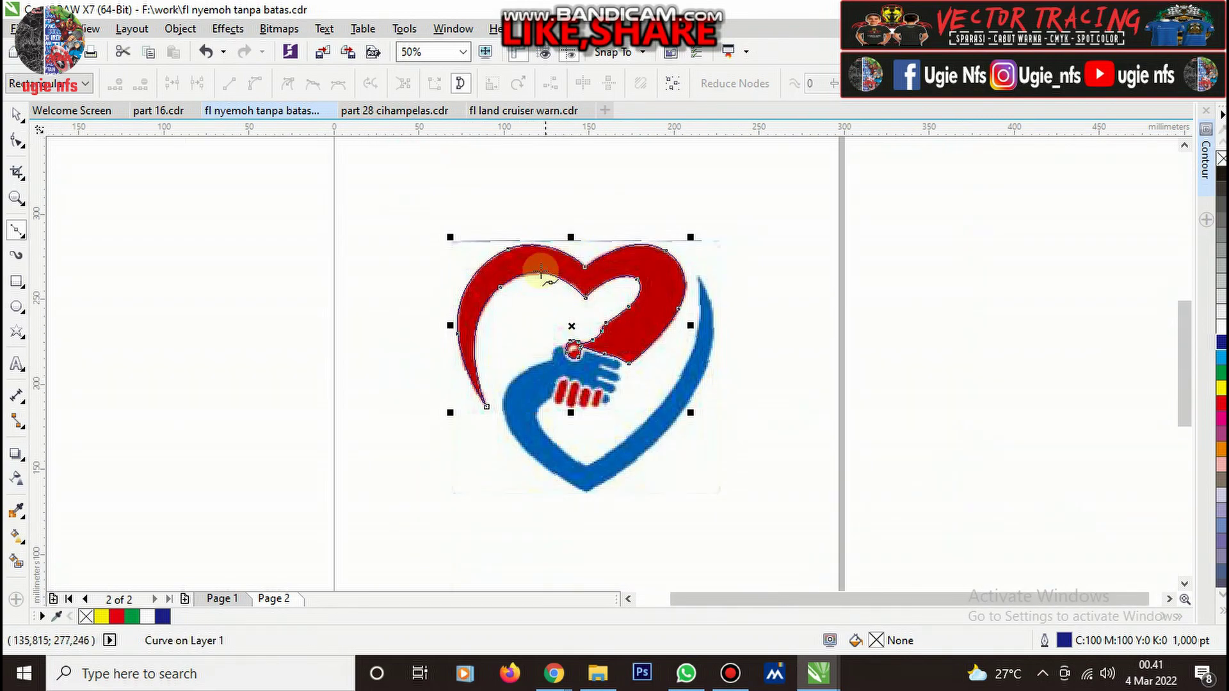
Delete the extra node on the outer curve of the heart's left lobe.
scroll(540, 266, up, 1)
key(F10)
scroll(364, 269, down, 1)
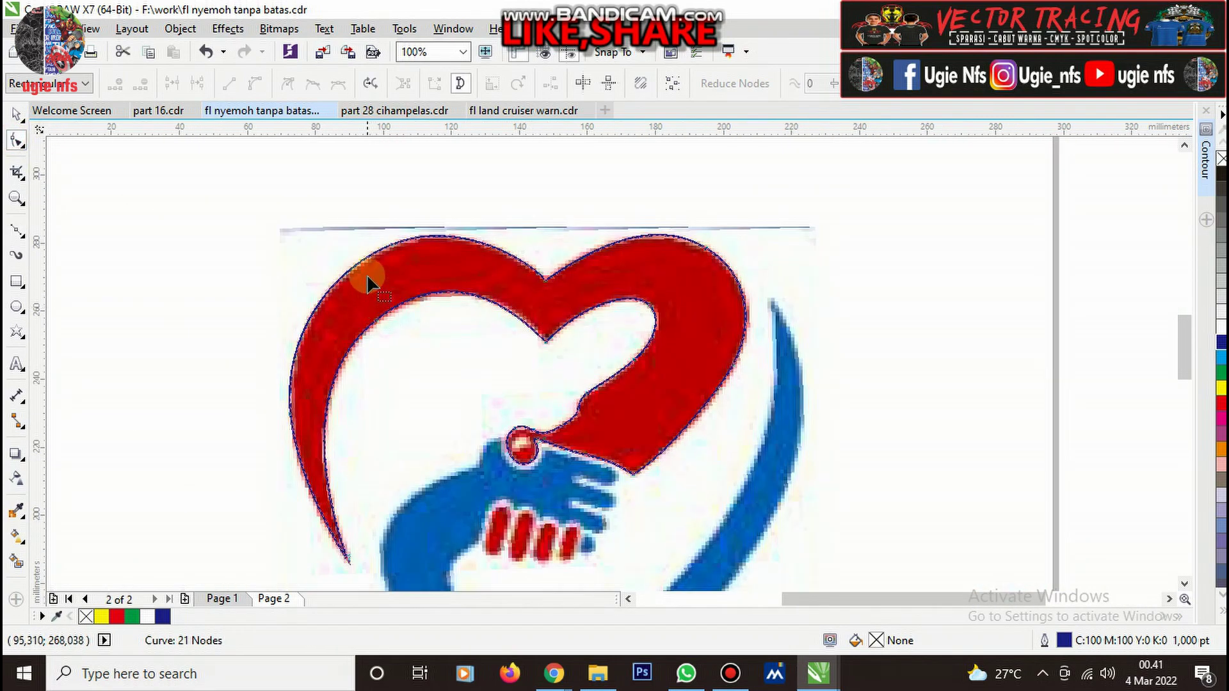
scroll(351, 183, up, 1)
click(548, 225)
key(Delete)
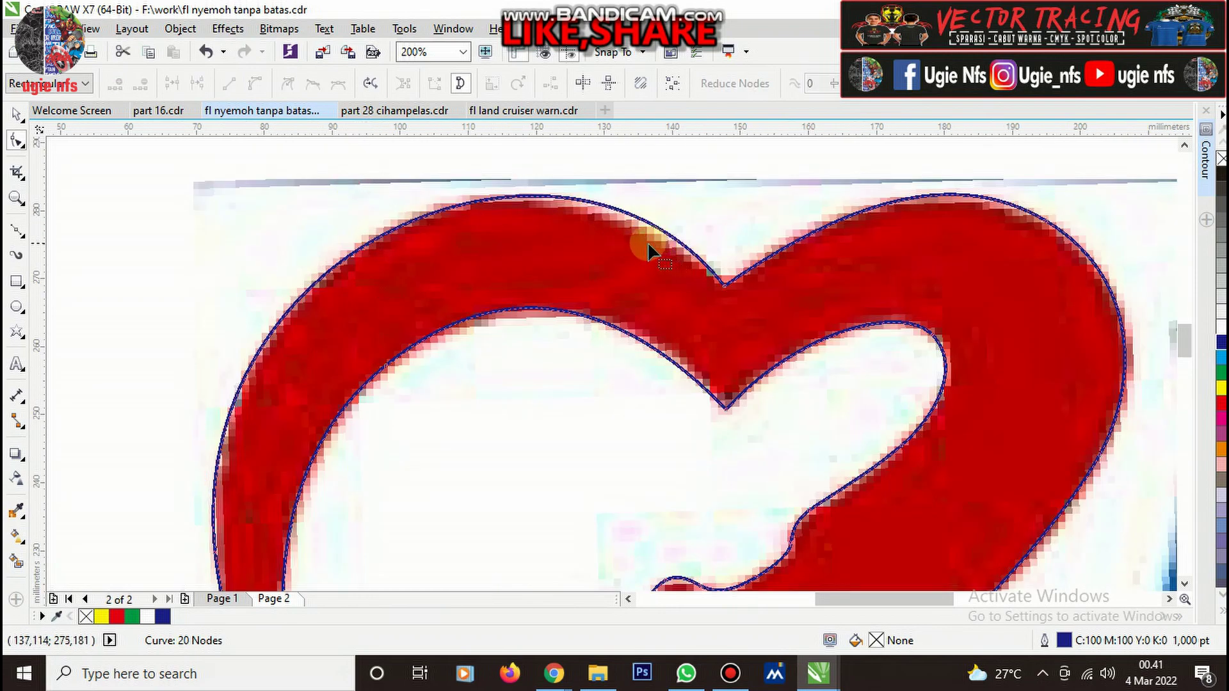
Adjust the handle of the heart's upper notch node so the left lobe's outer curve follows the red edge.
drag(690, 220, 742, 293)
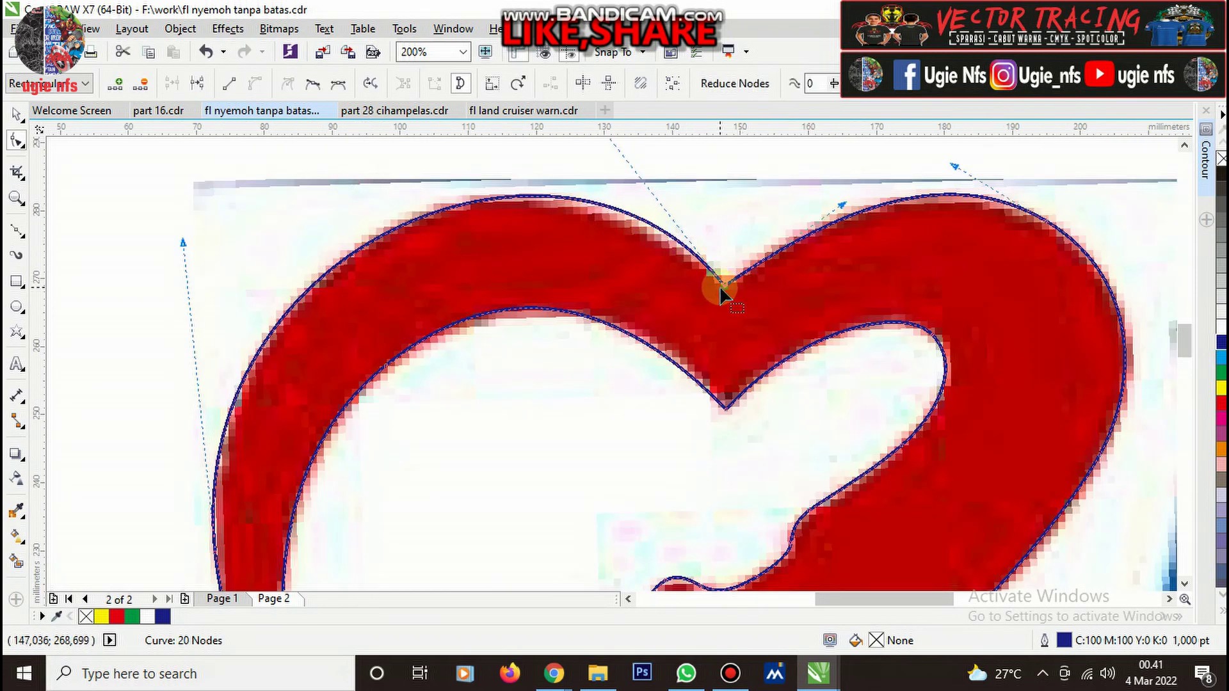
right_click(720, 286)
click(653, 282)
right_click(722, 288)
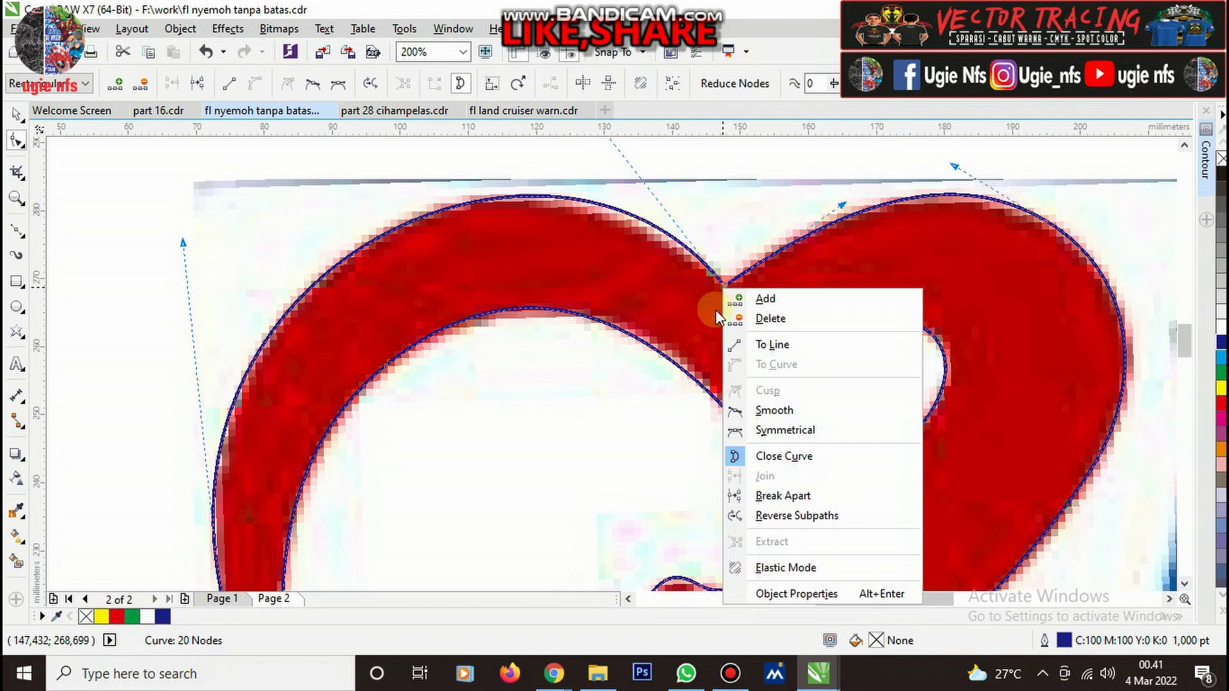
click(659, 329)
scroll(659, 329, down, 1)
scroll(615, 213, up, 1)
drag(612, 209, 579, 217)
Shorten the notch node's handle toward the right lobe so the outer curve fits the red artwork.
scroll(460, 283, down, 2)
scroll(534, 319, up, 2)
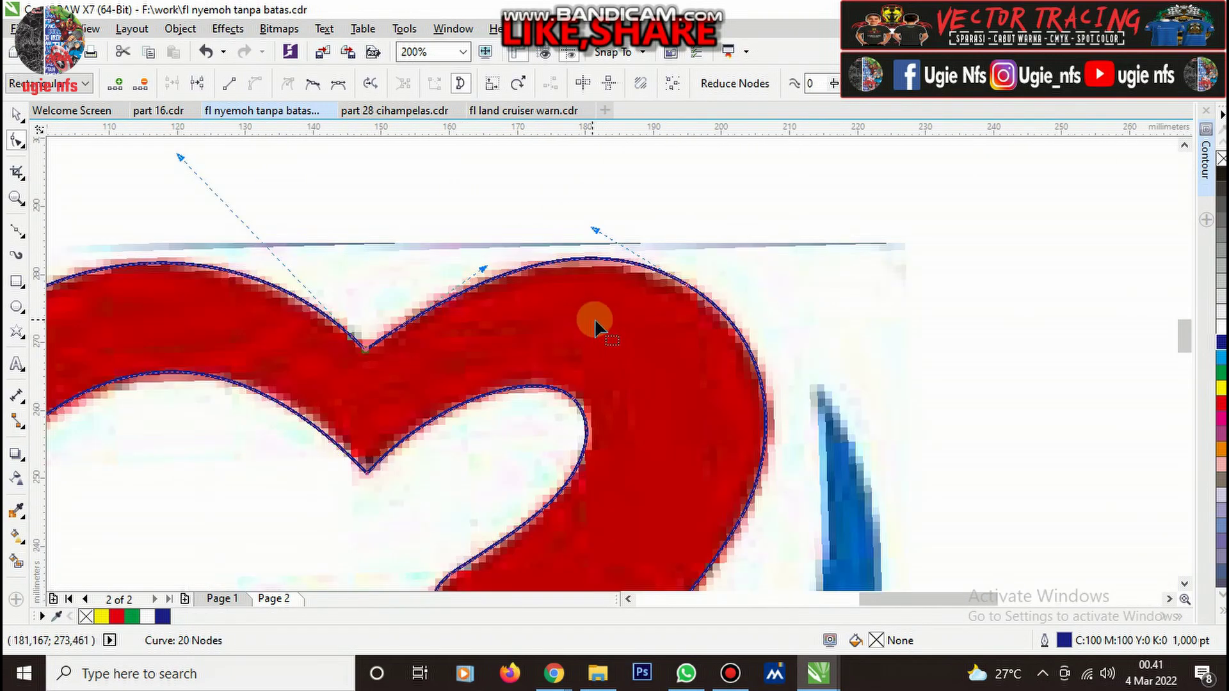
click(352, 301)
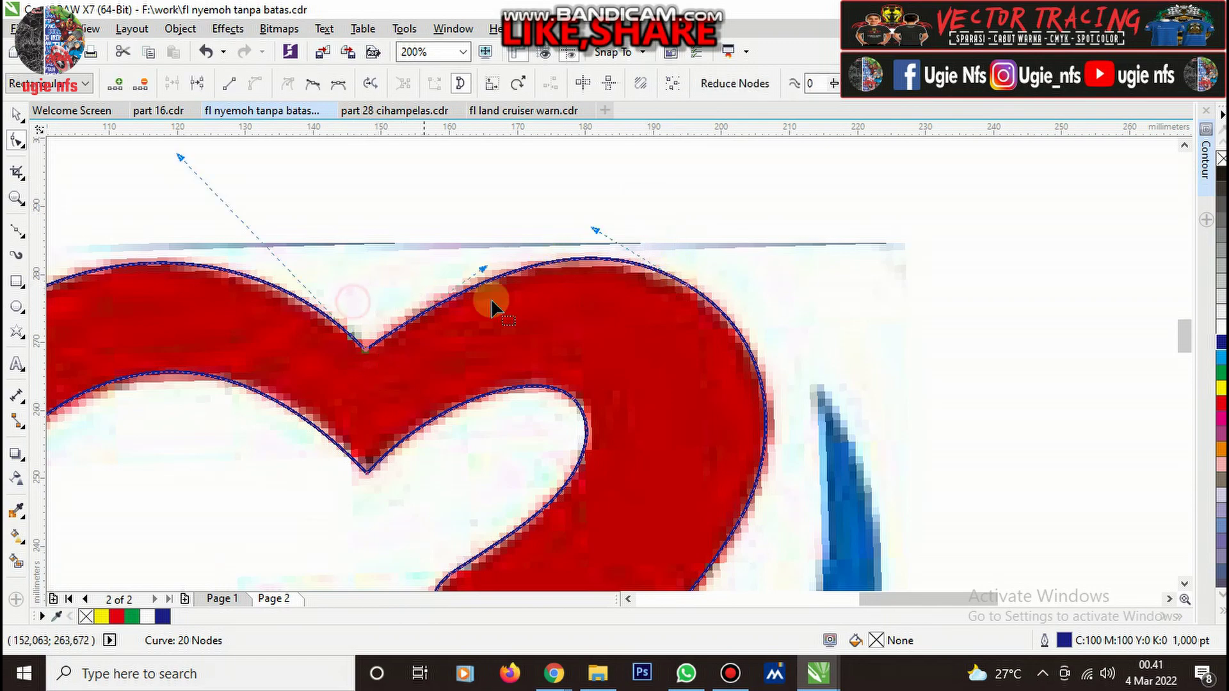
drag(482, 272, 469, 269)
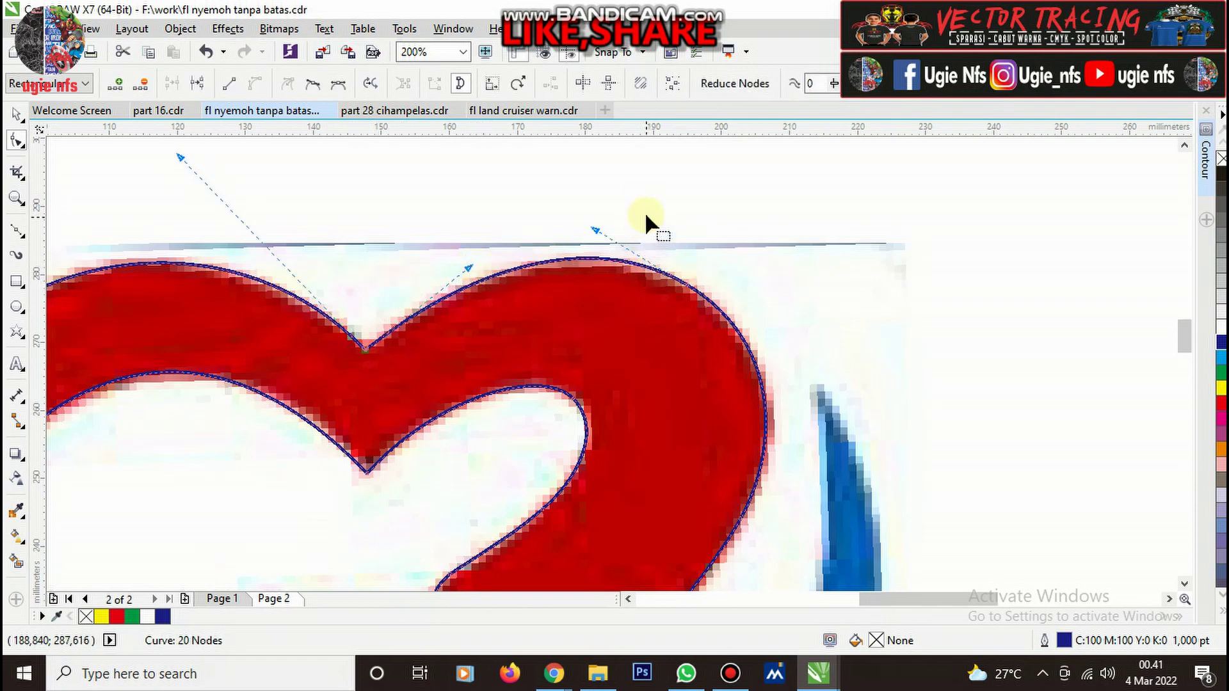
click(688, 284)
scroll(644, 317, down, 2)
scroll(570, 403, up, 2)
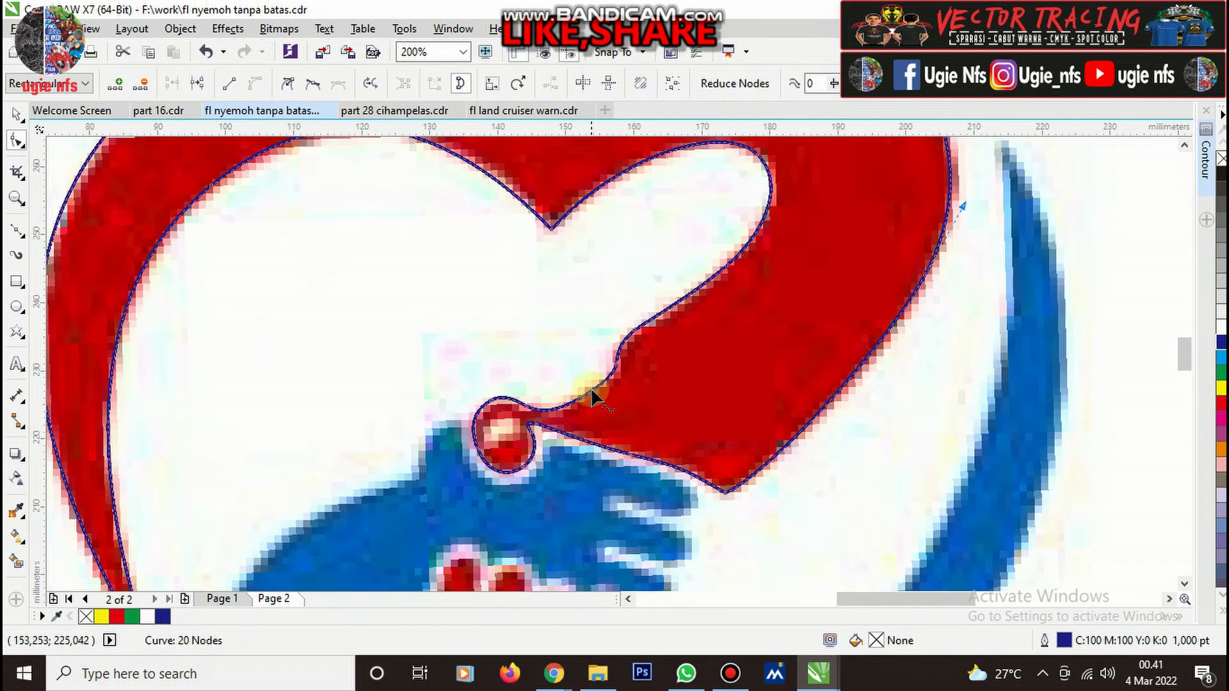
scroll(567, 466, down, 1)
key(space)
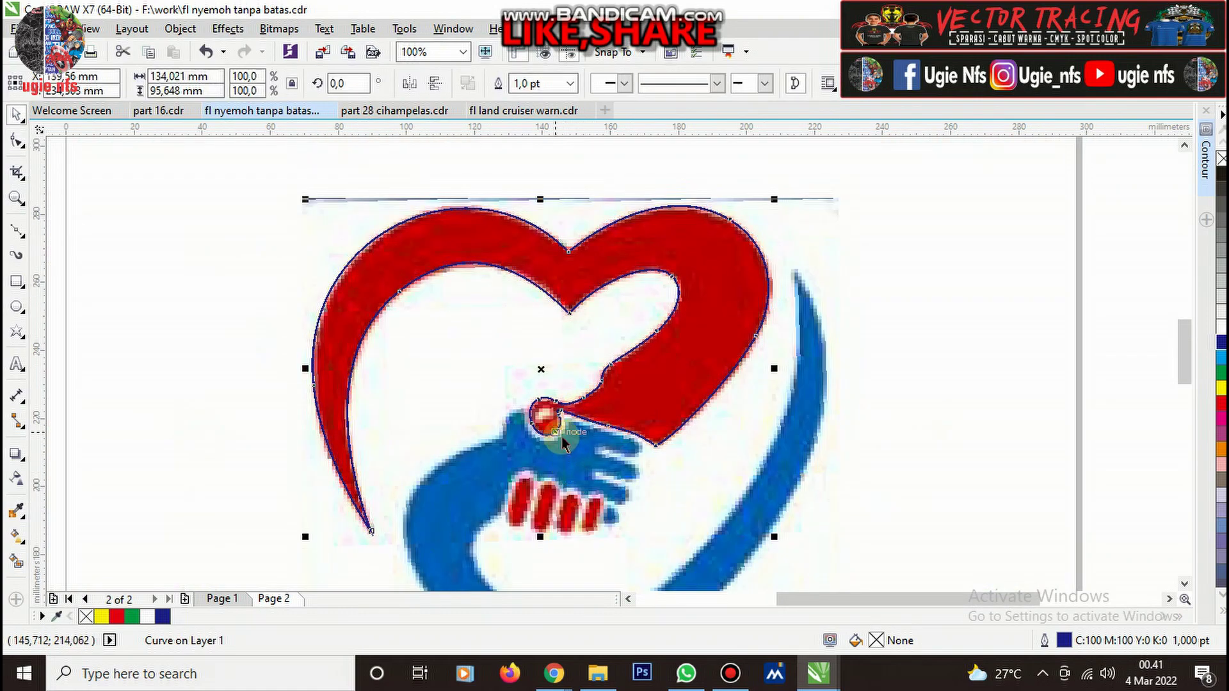
Draw a closed Bezier shape around the light thumbnail highlight inside the red thumb.
click(20, 237)
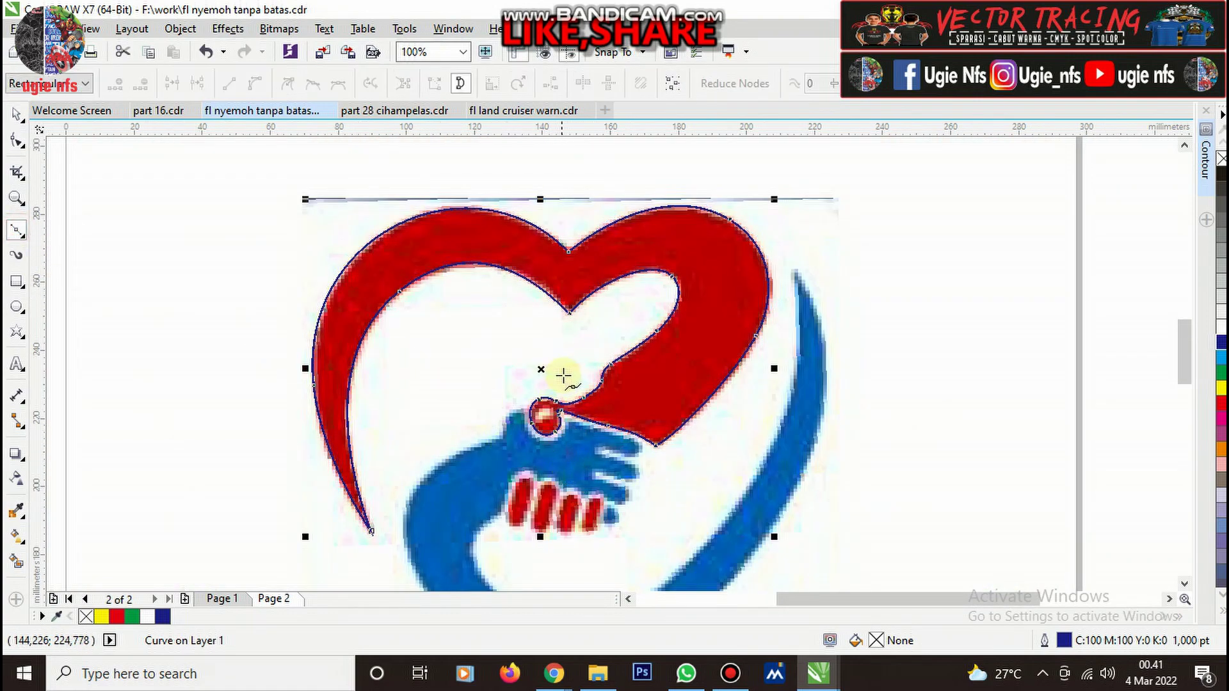
scroll(562, 378, down, 1)
scroll(544, 404, up, 3)
scroll(540, 418, up, 1)
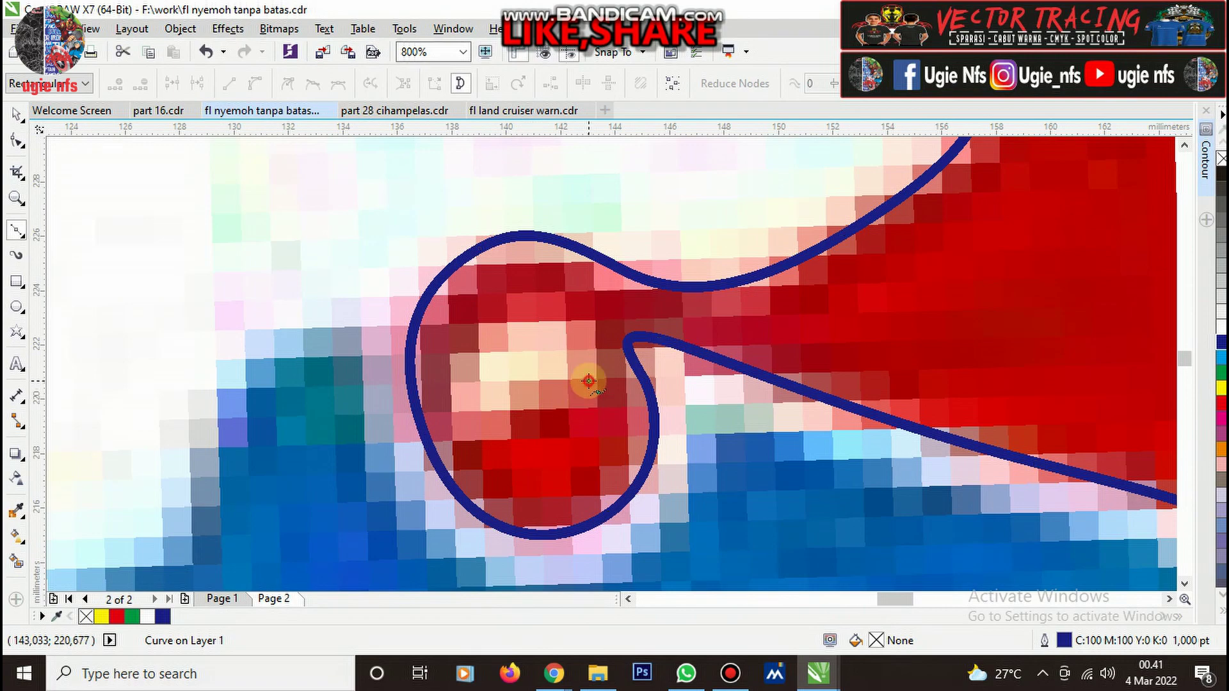
scroll(544, 403, up, 2)
drag(557, 371, 488, 465)
scroll(535, 433, down, 1)
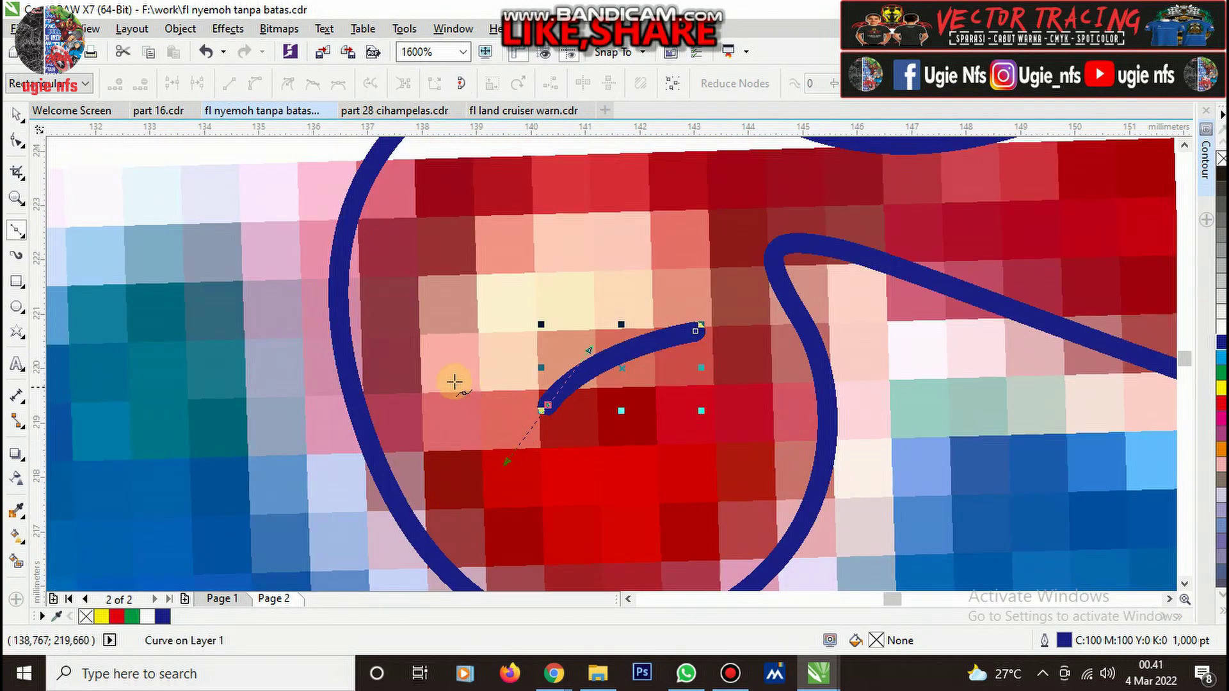
drag(437, 362, 413, 290)
mouse_move(532, 208)
mouse_down()
mouse_move(574, 184)
mouse_move(640, 198)
mouse_move(696, 276)
mouse_up()
click(696, 331)
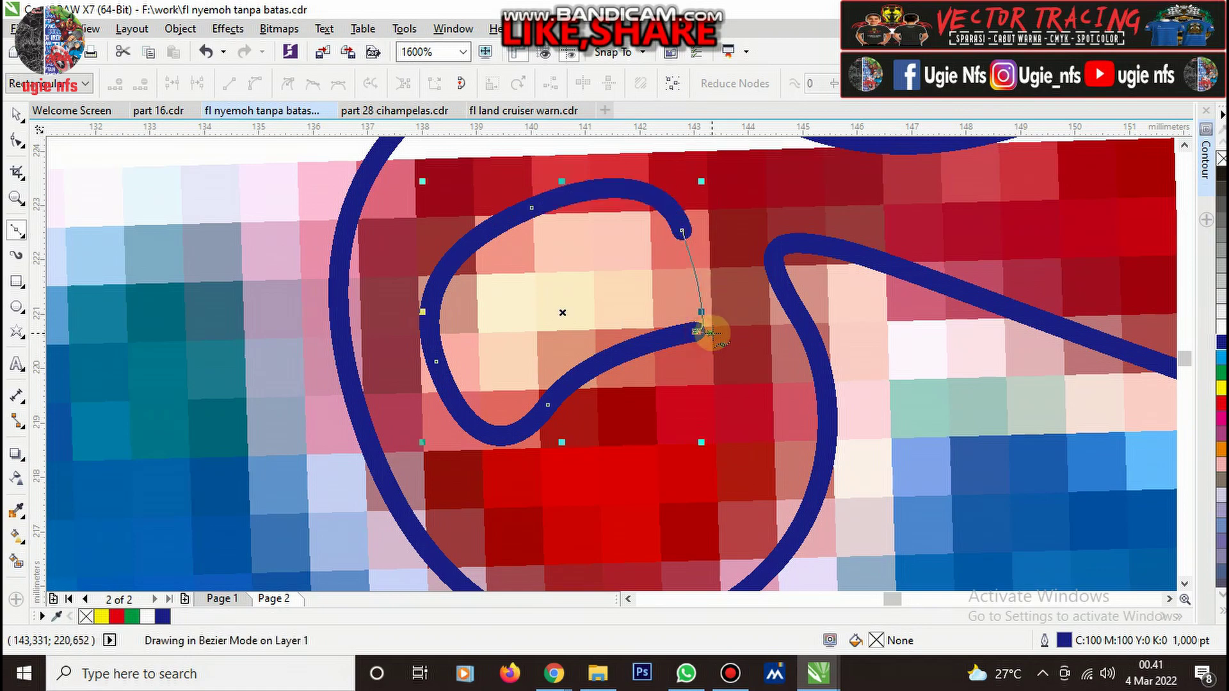
Fill the thumbnail highlight shape with white and deselect it.
scroll(809, 354, down, 10)
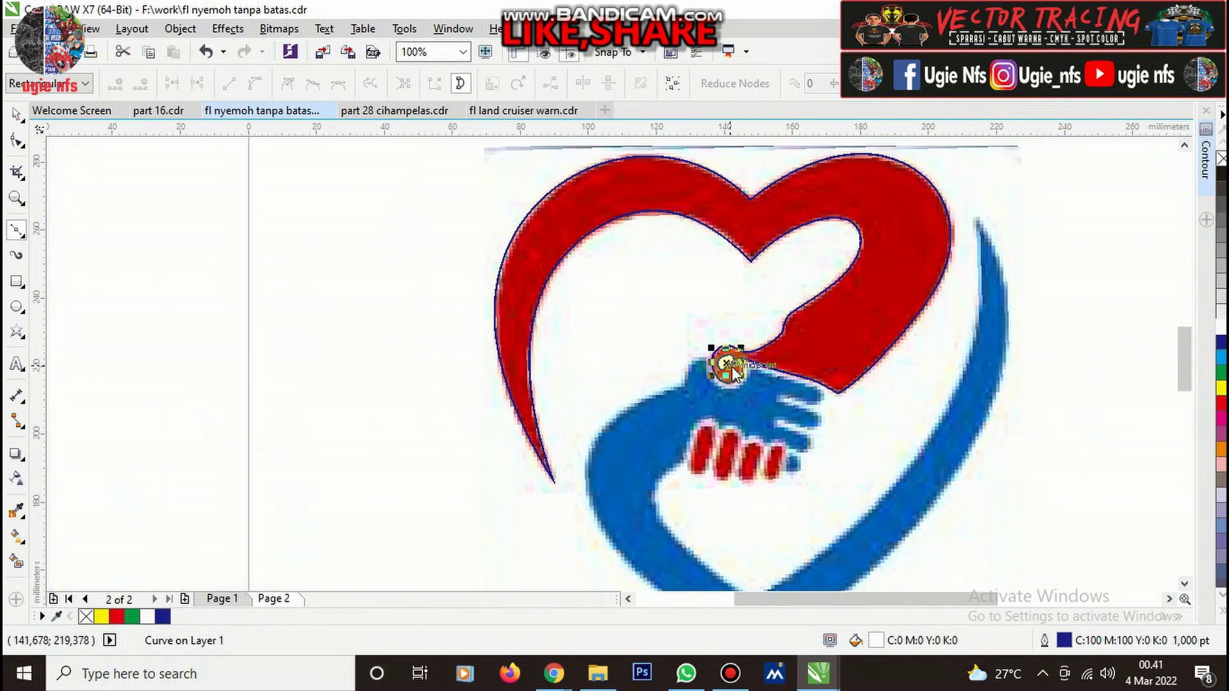
key(space)
scroll(809, 354, up, 3)
scroll(374, 386, down, 5)
click(374, 386)
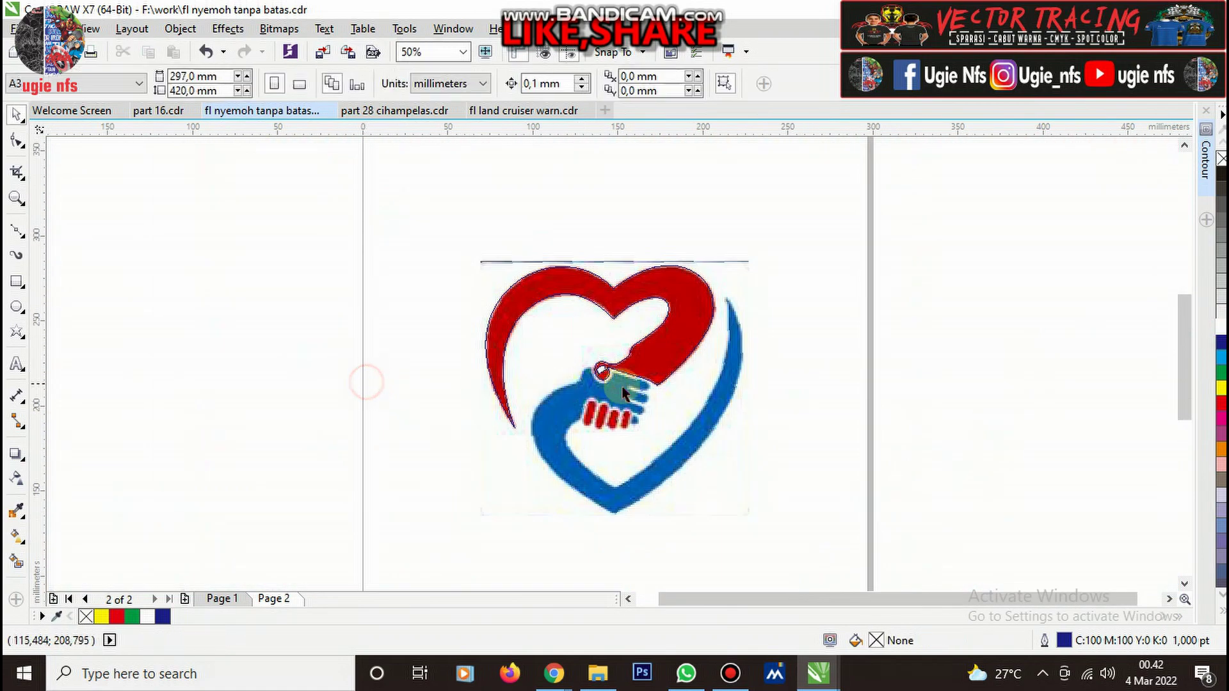
Start a Bezier outline at the top of the leftmost red finger and trace down its left edge.
scroll(626, 392, up, 1)
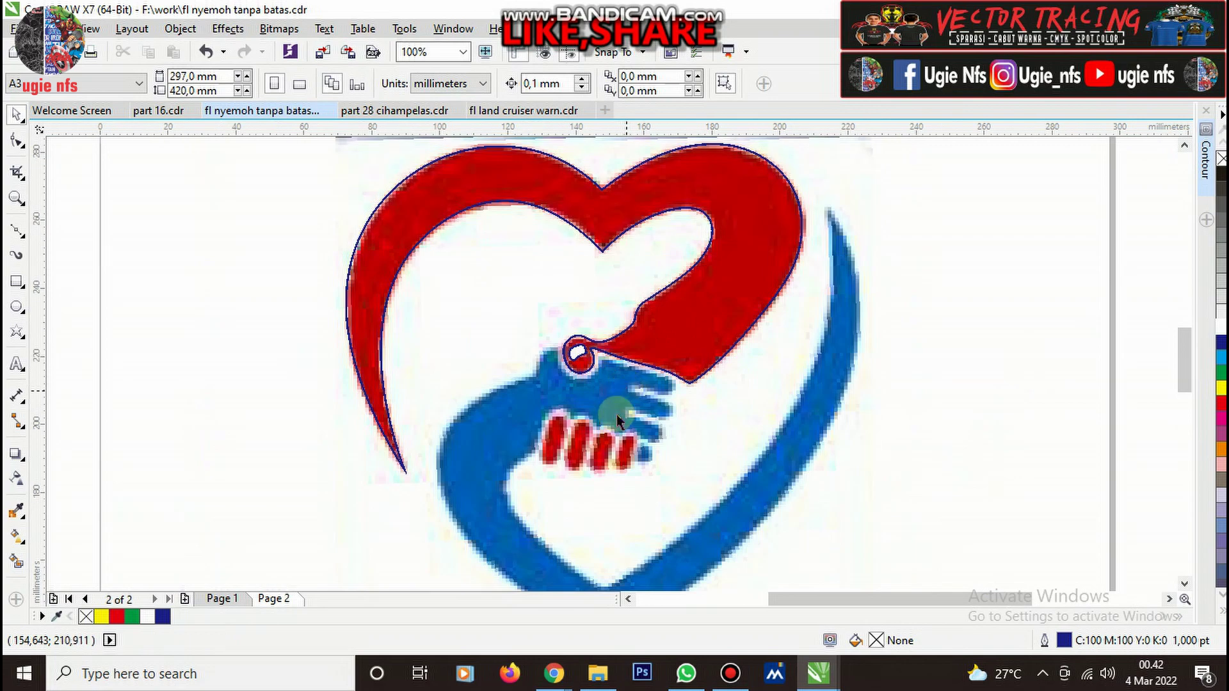
scroll(611, 448, up, 2)
scroll(595, 413, down, 2)
scroll(512, 430, up, 1)
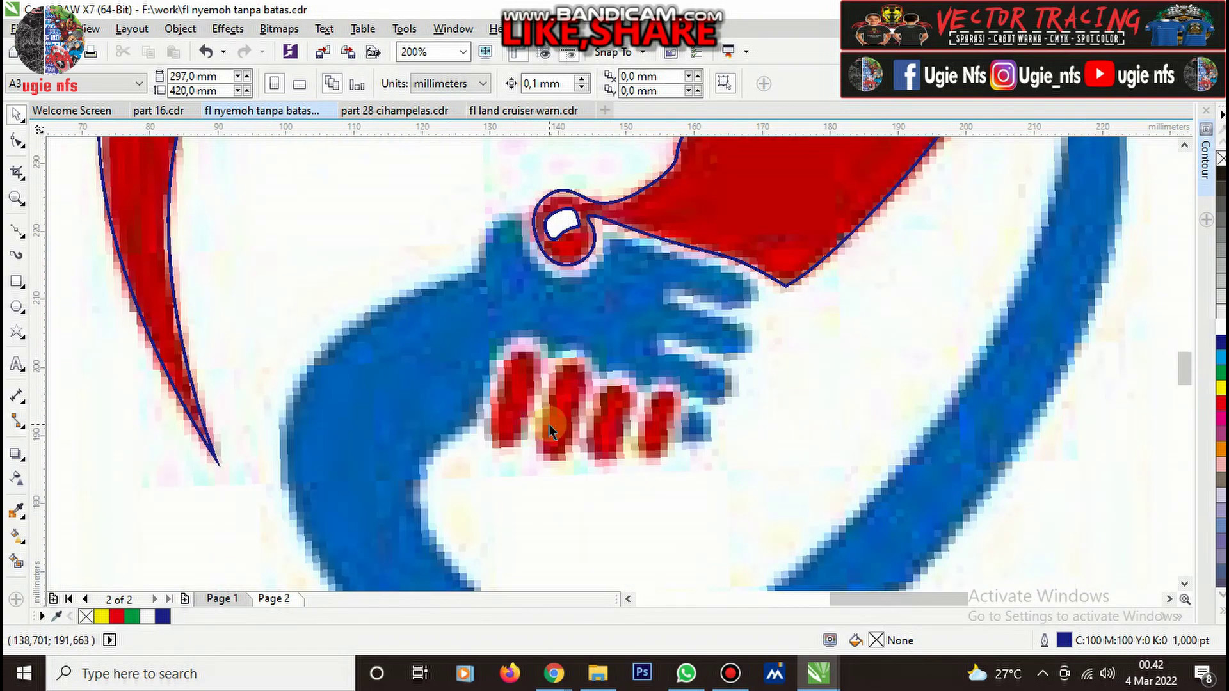
key(space)
scroll(501, 380, up, 2)
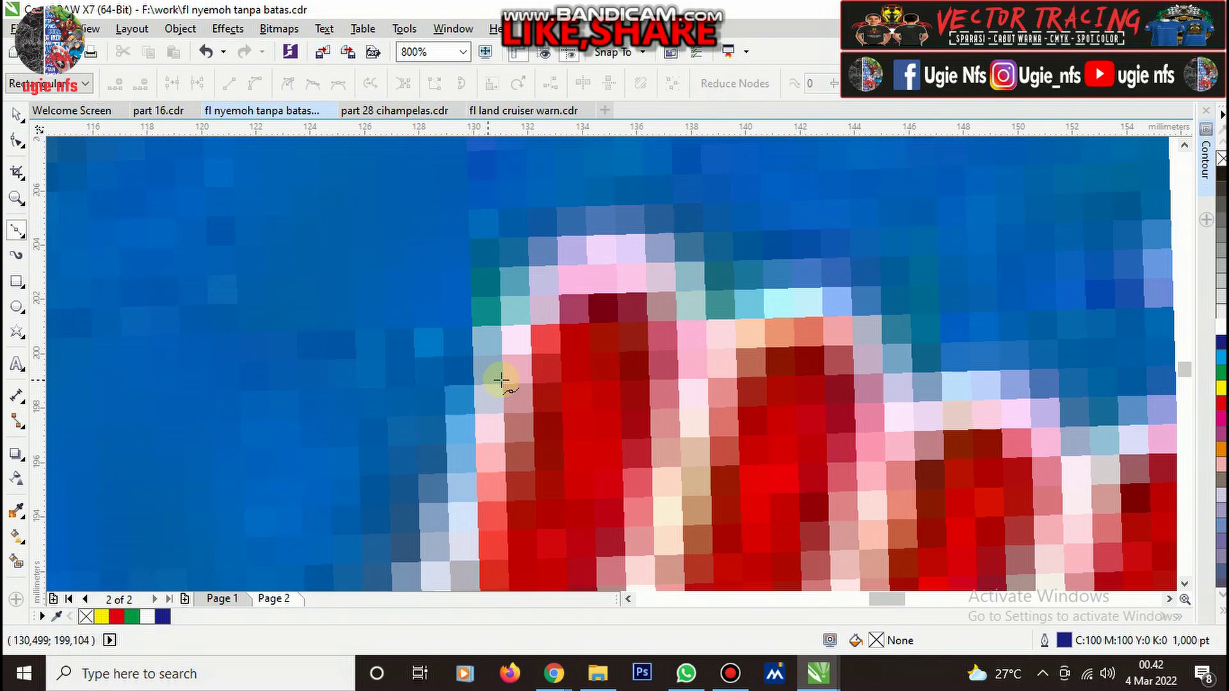
click(560, 295)
scroll(549, 320, down, 2)
scroll(523, 386, up, 2)
click(567, 305)
click(552, 371)
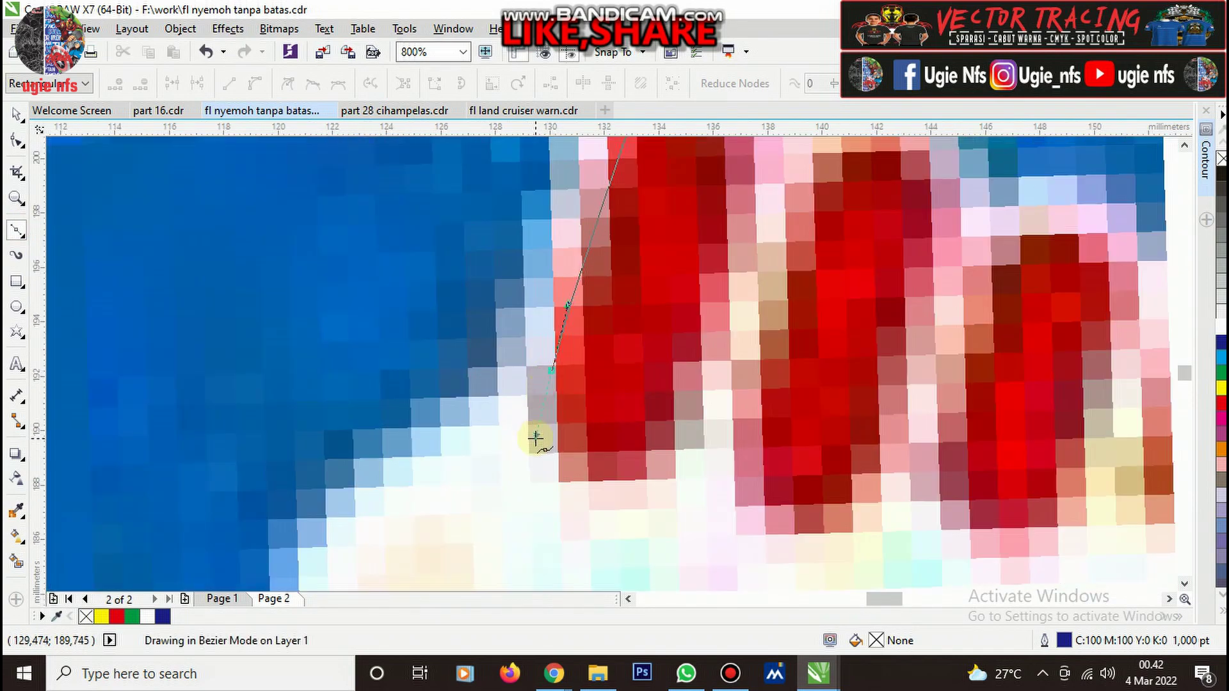
Complete the closed Bezier outline of the leftmost red finger, rounding its lower end, tracing its right edge and rounding its top.
click(535, 437)
drag(705, 348, 678, 343)
scroll(681, 337, down, 2)
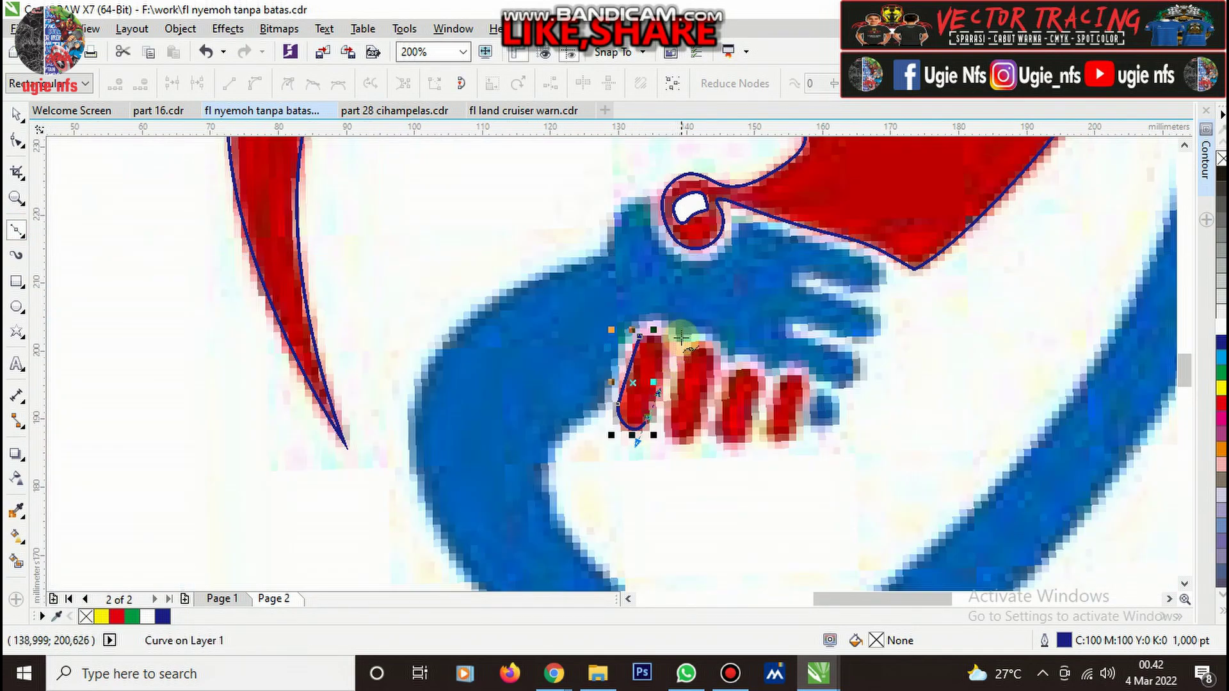
scroll(681, 337, up, 2)
drag(643, 305, 643, 306)
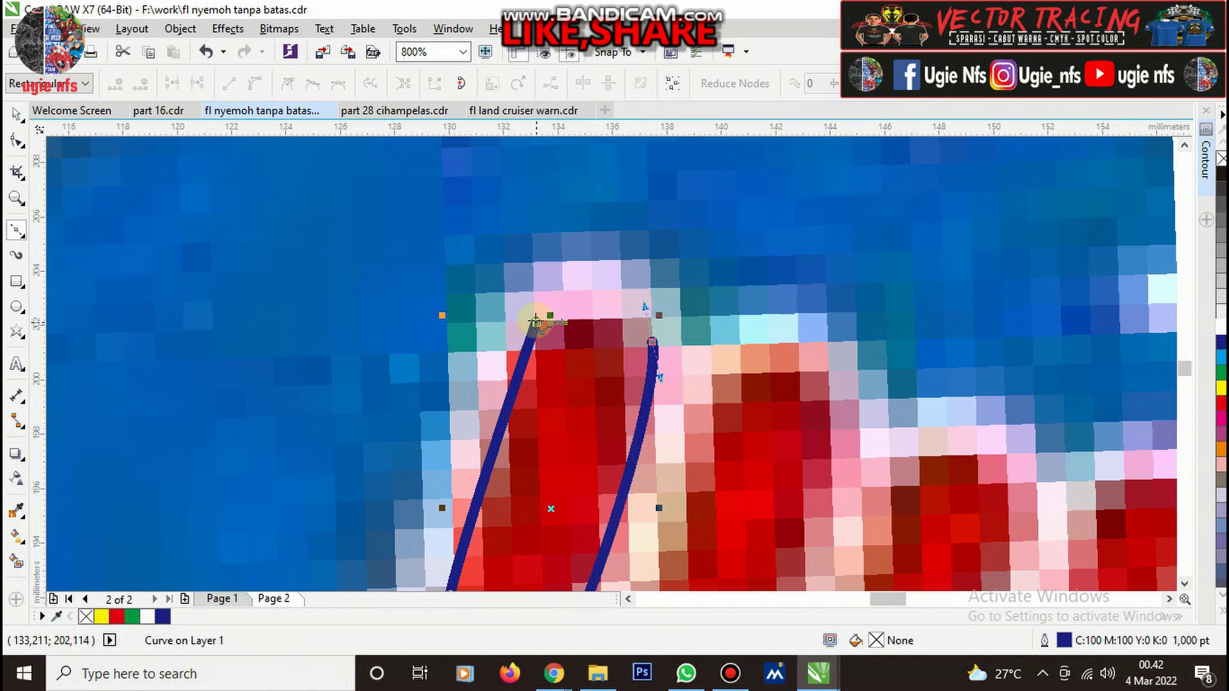
drag(536, 321, 552, 288)
scroll(603, 414, down, 2)
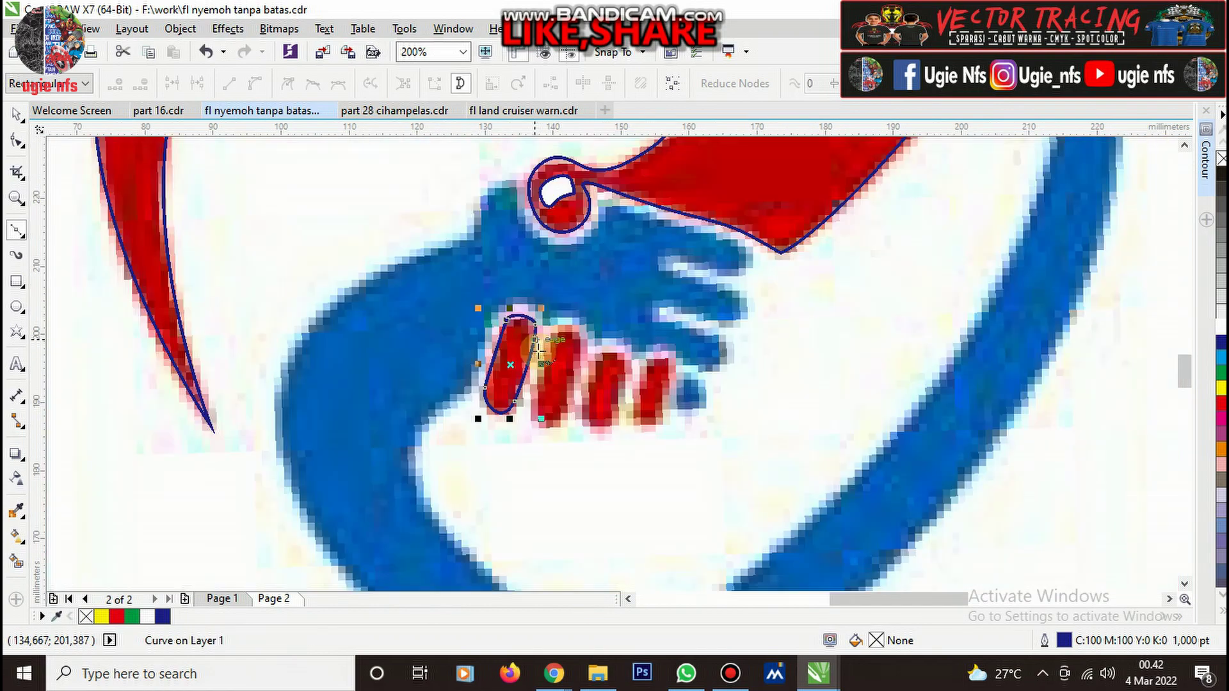
Duplicate the first finger outline onto the second red finger and scale the copy to 96% to fit.
scroll(486, 416, up, 1)
key(space)
drag(496, 371, 594, 384)
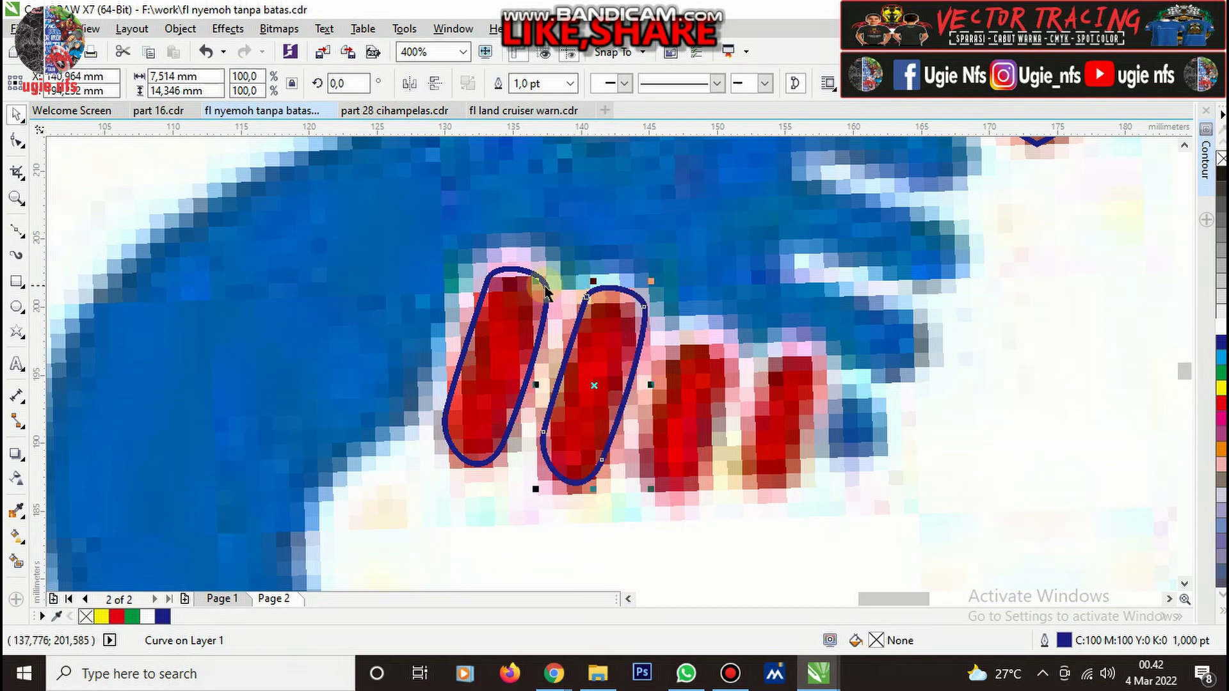
drag(537, 285, 541, 293)
scroll(625, 310, up, 2)
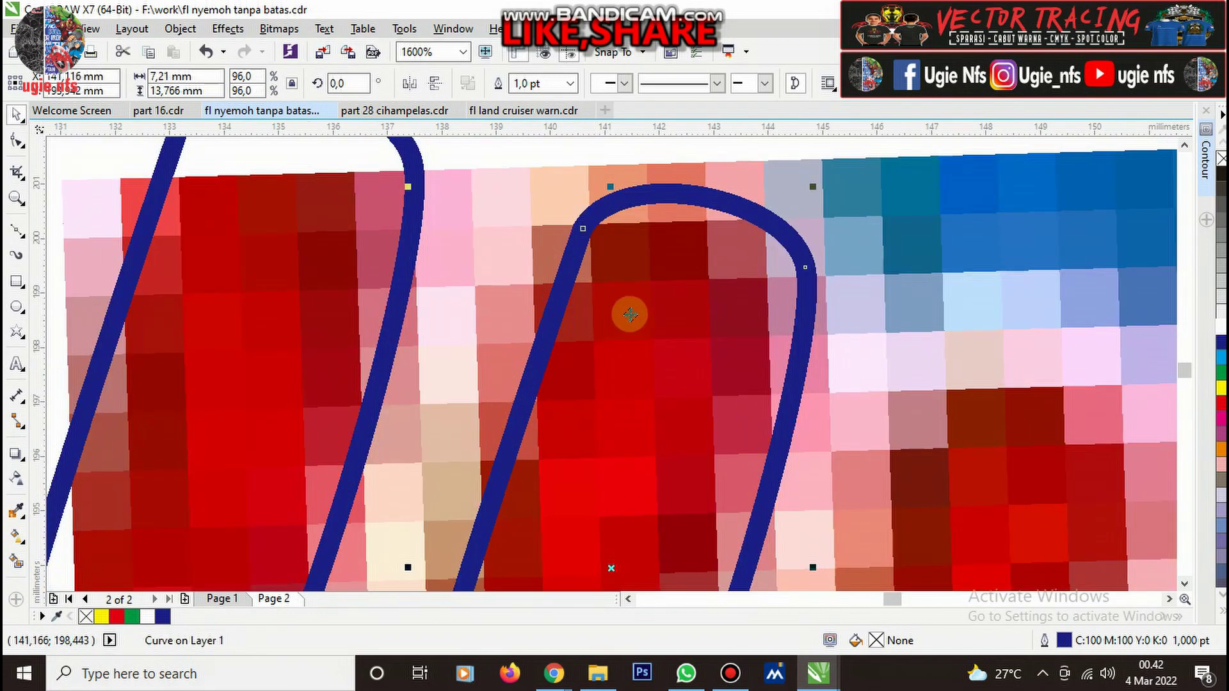
scroll(621, 298, down, 2)
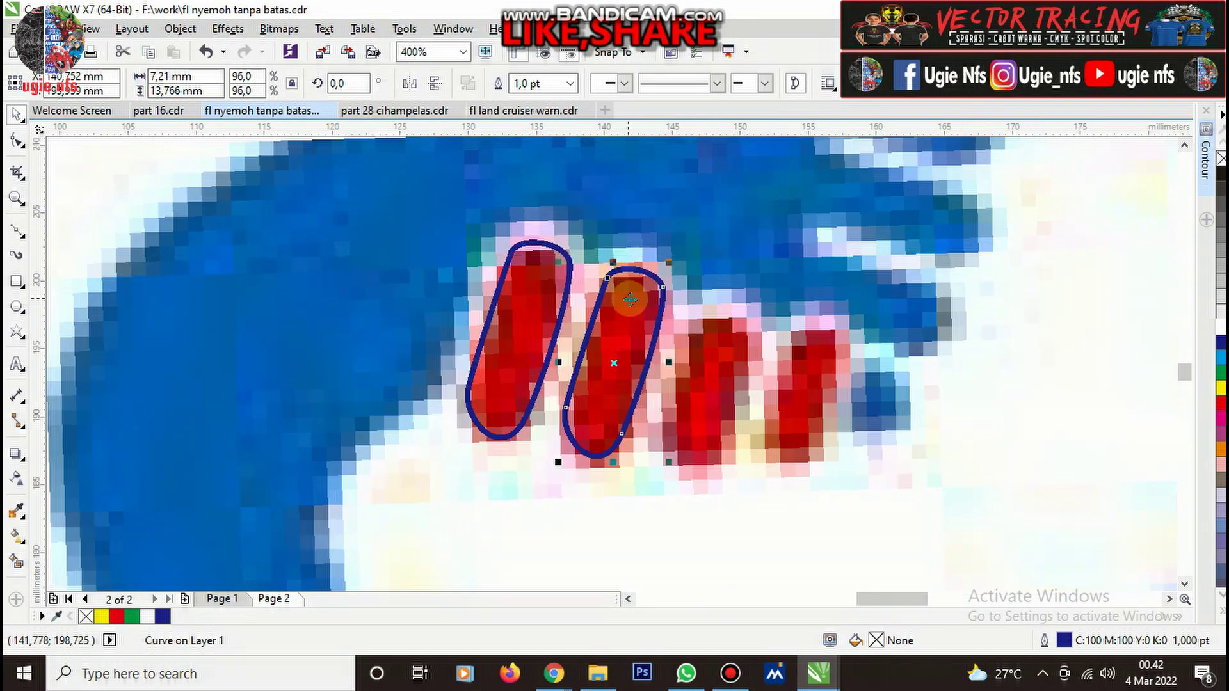
Adjust the lower-left nodes of the second and first finger outlines so their rounded ends follow the red artwork.
scroll(616, 424, up, 1)
key(F10)
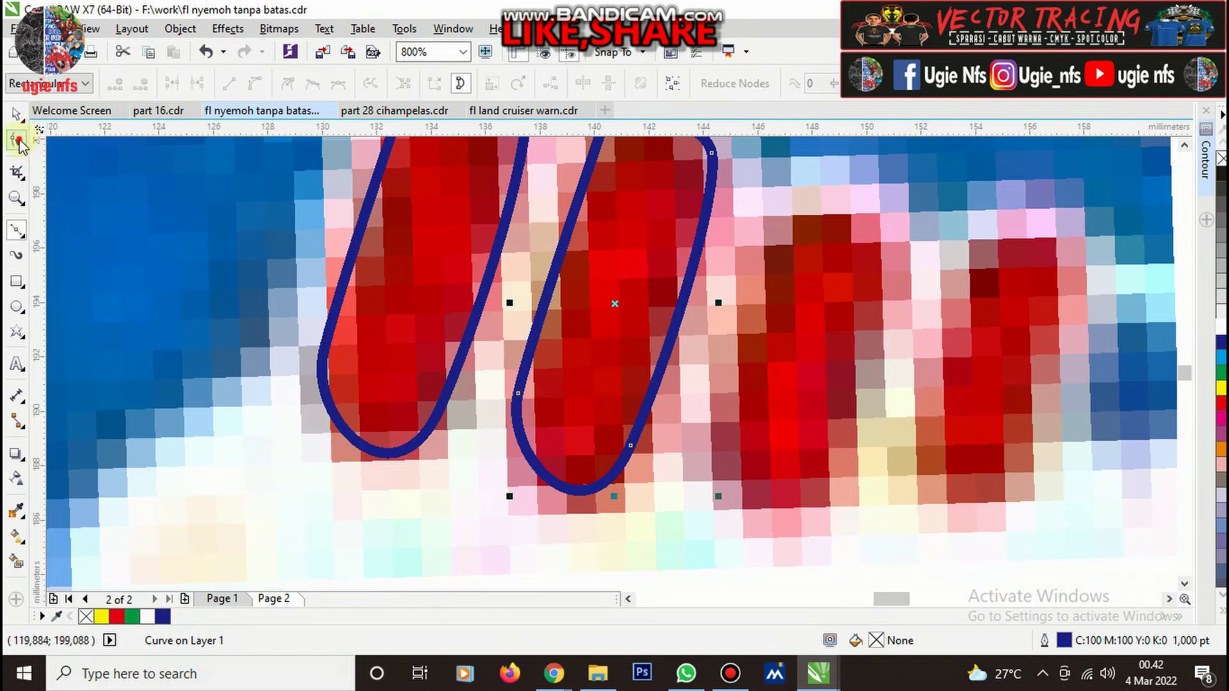
click(515, 404)
click(634, 443)
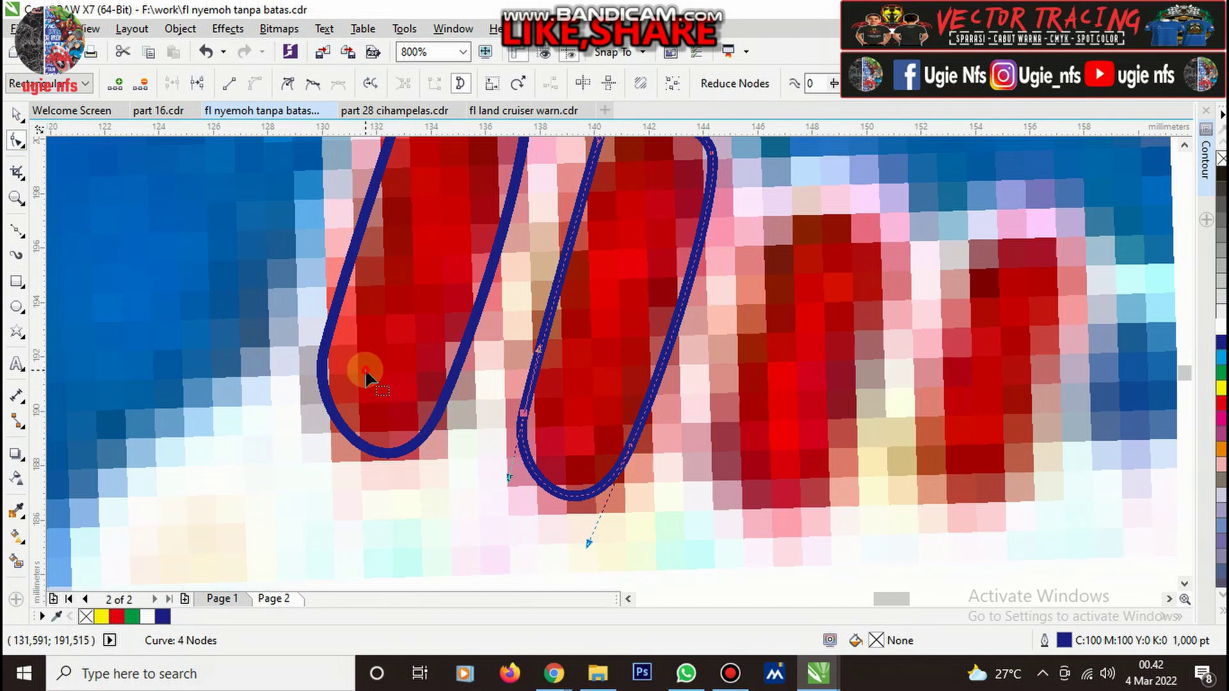
click(324, 352)
scroll(389, 415, down, 1)
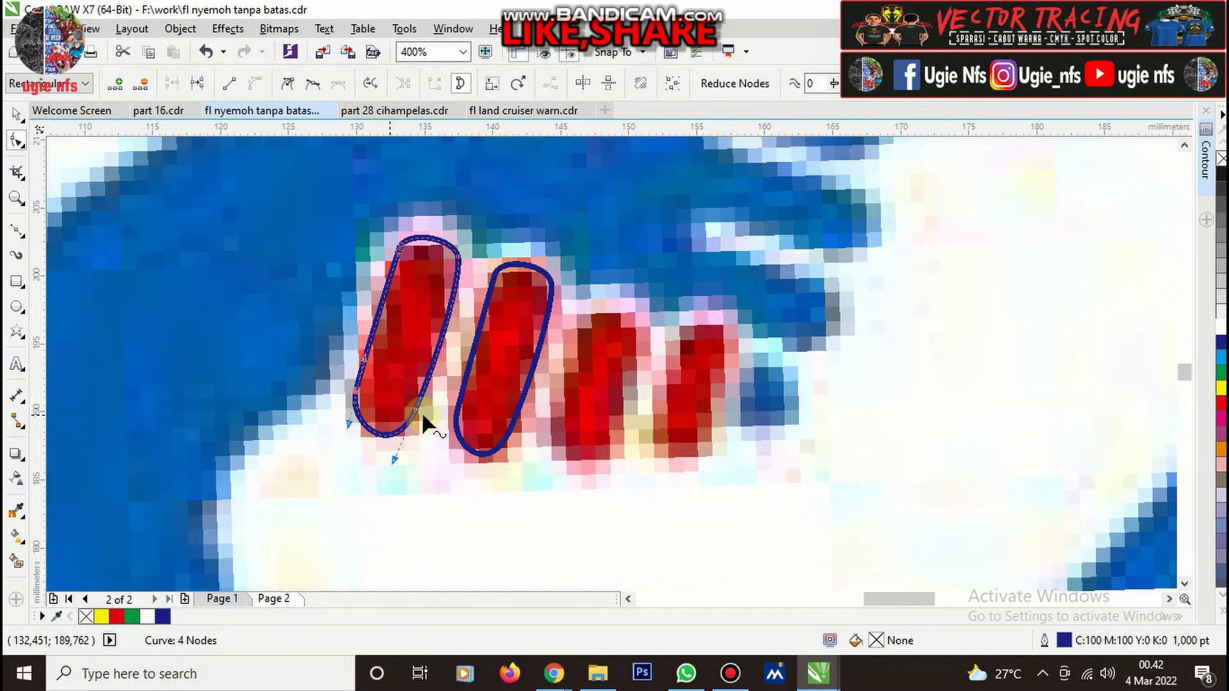
Duplicate the second finger outline onto the third red finger and lower its top nodes to match the shorter finger.
key(space)
scroll(614, 343, up, 1)
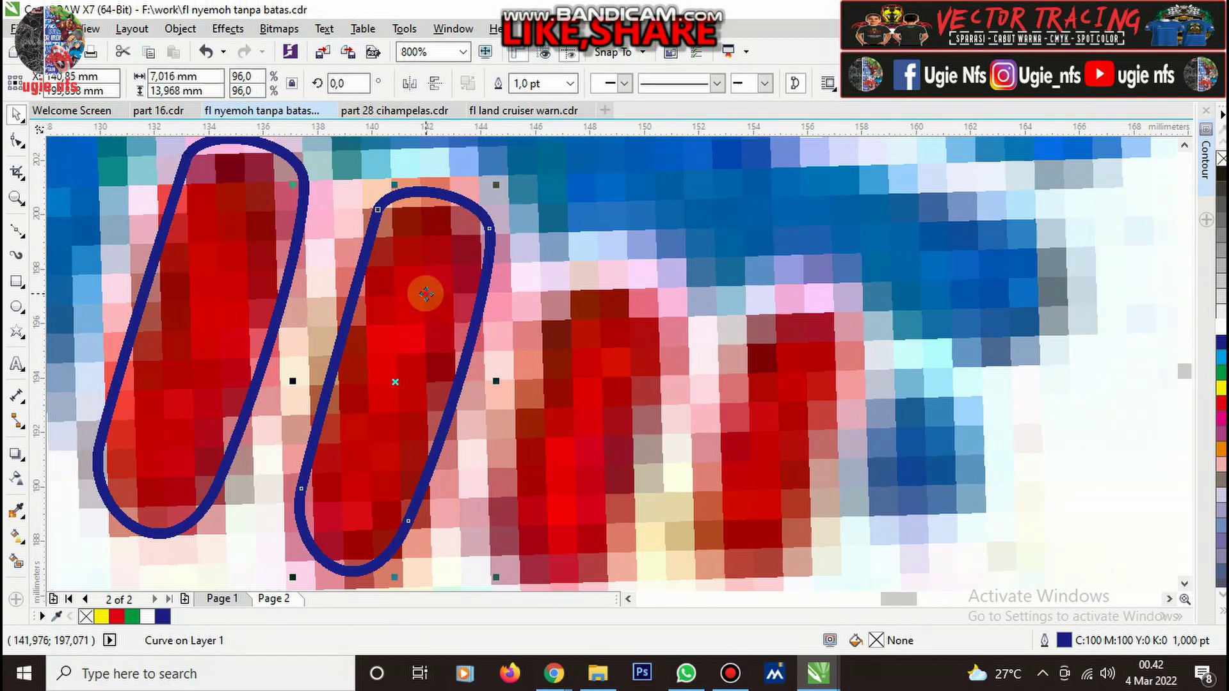
drag(425, 288, 624, 310)
key(space)
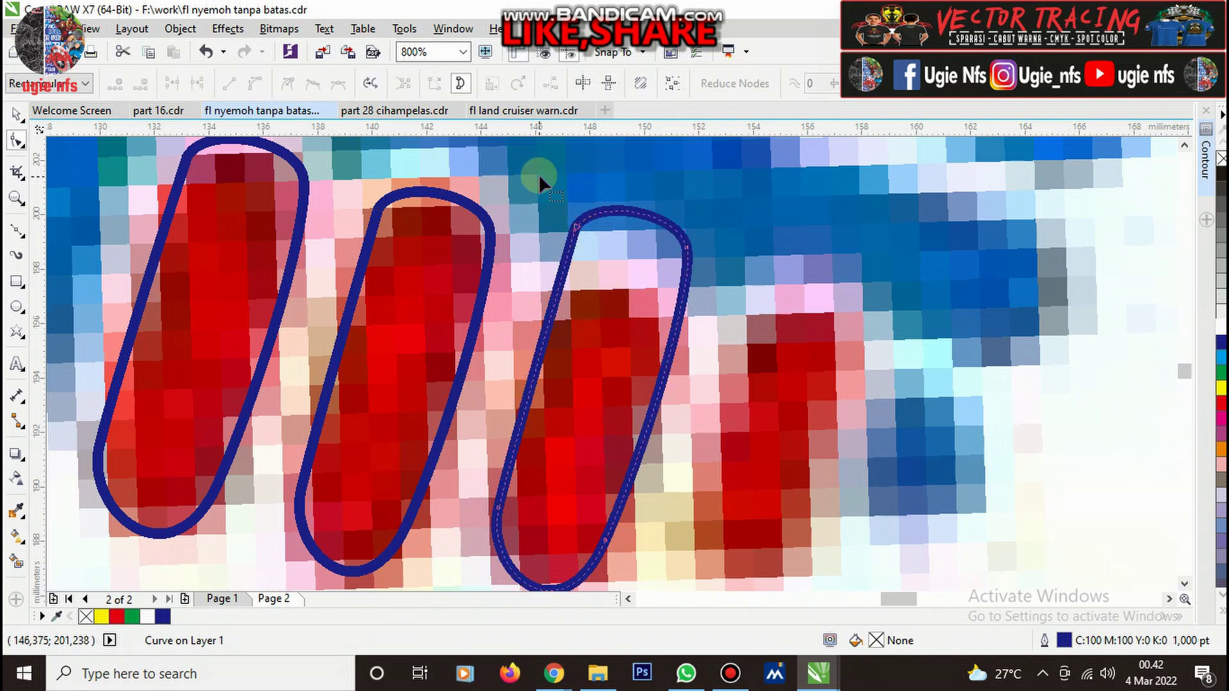
drag(682, 256, 667, 315)
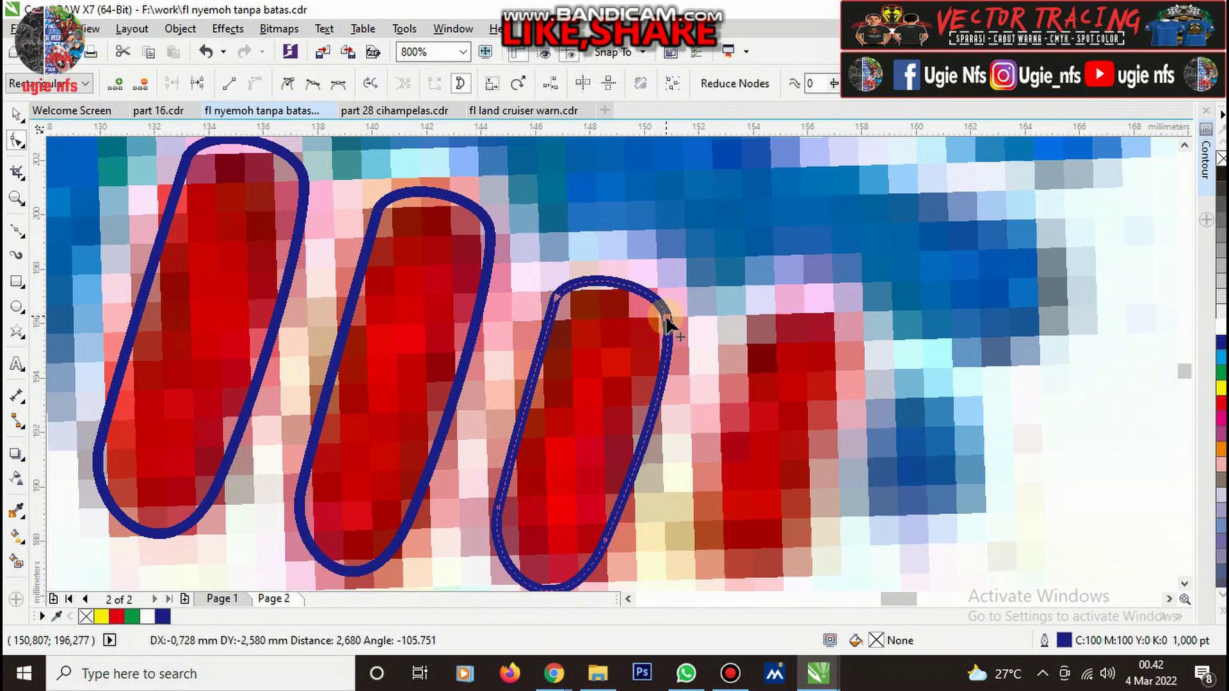
Duplicate the third finger outline onto the fourth finger, scale it to about 5.9 × 10.6 mm and adjust its upper-right node to fit.
key(space)
drag(598, 368, 807, 359)
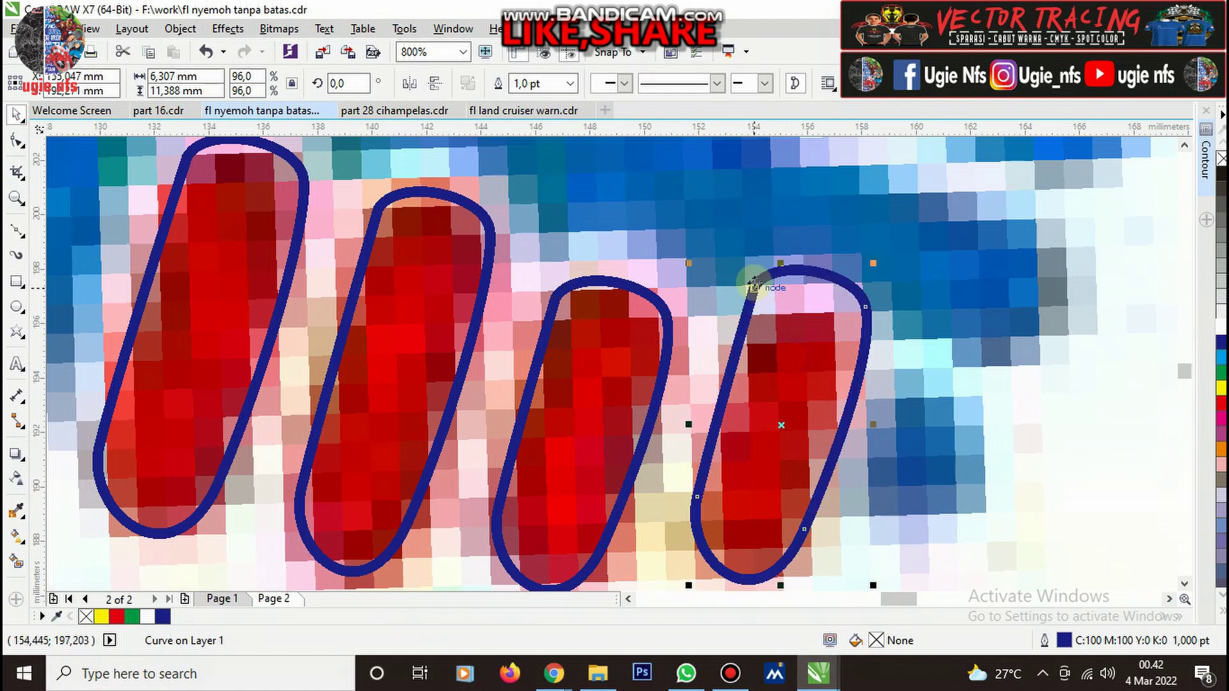
click(684, 263)
click(782, 310)
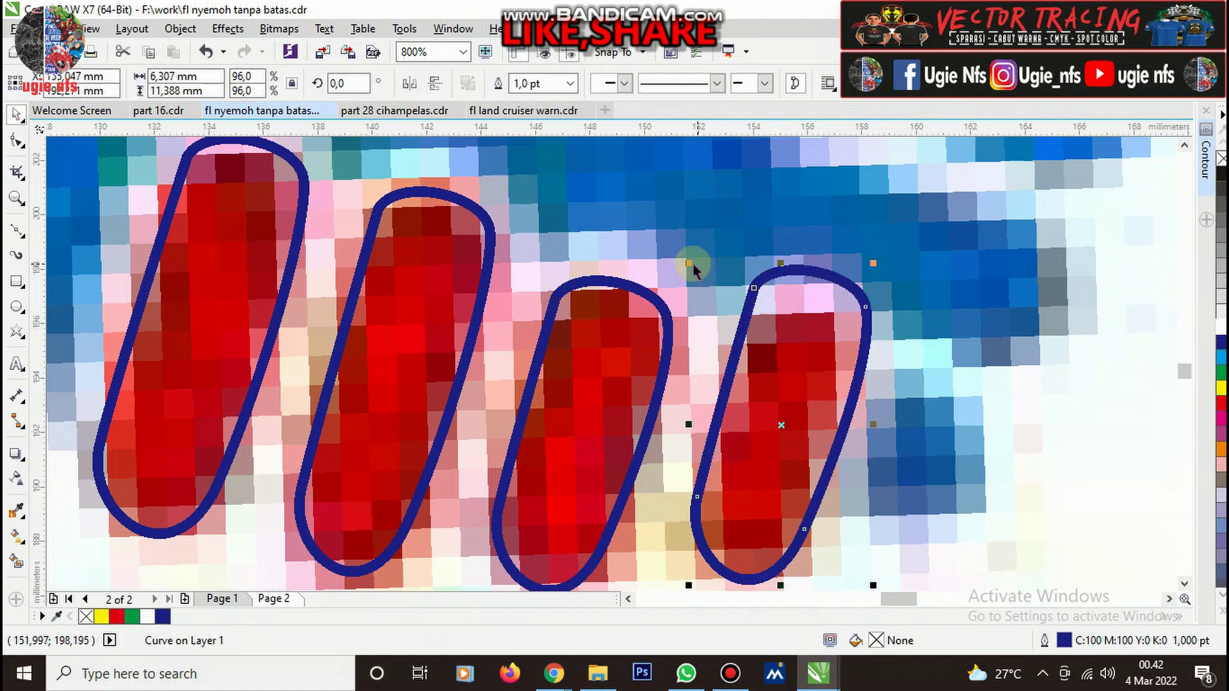
drag(694, 266, 726, 308)
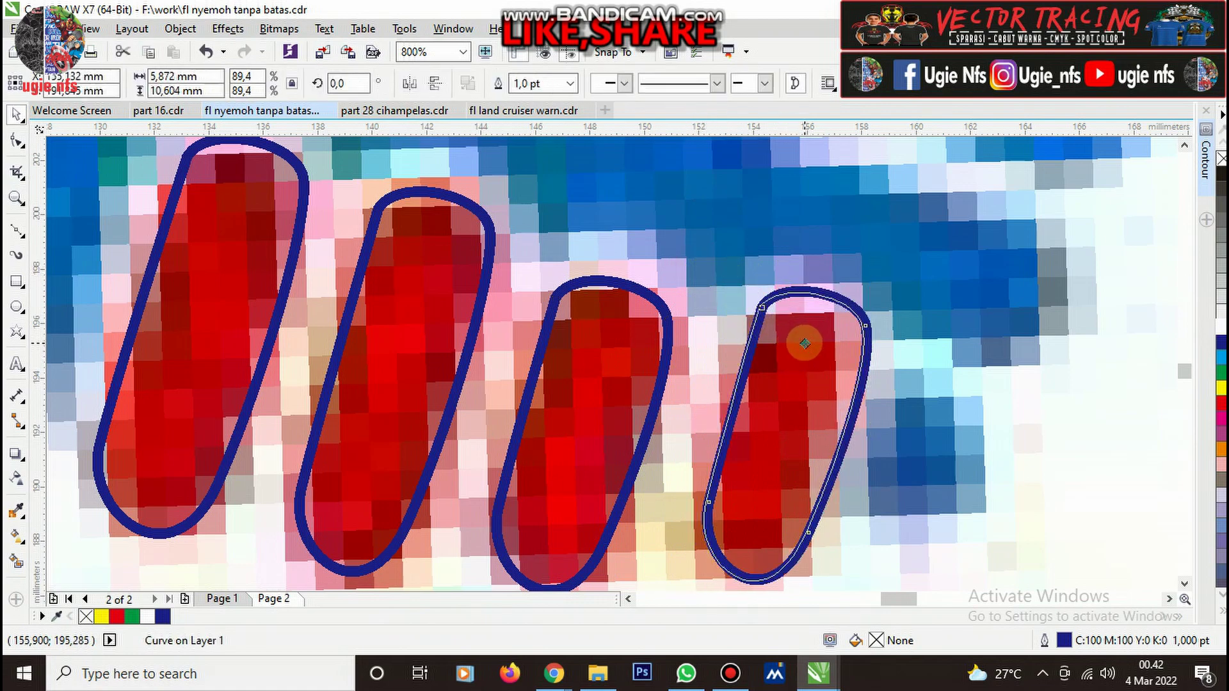
key(F10)
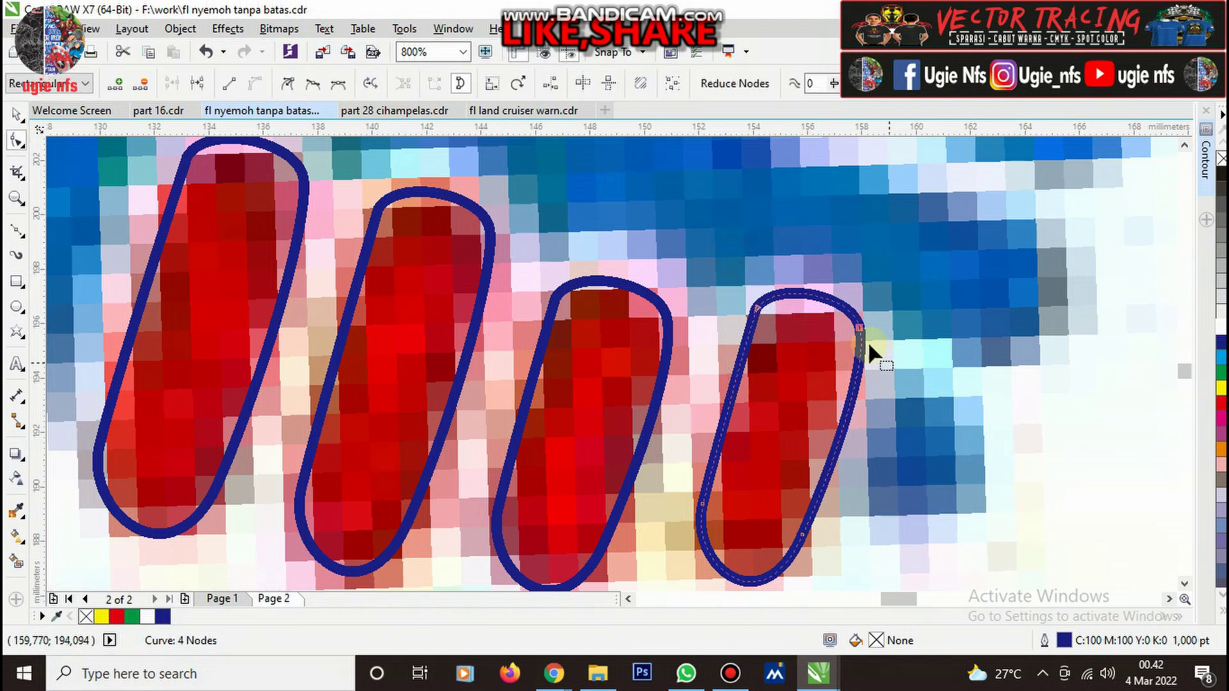
drag(860, 328, 853, 348)
Select all four finger outlines and group them.
scroll(853, 349, down, 5)
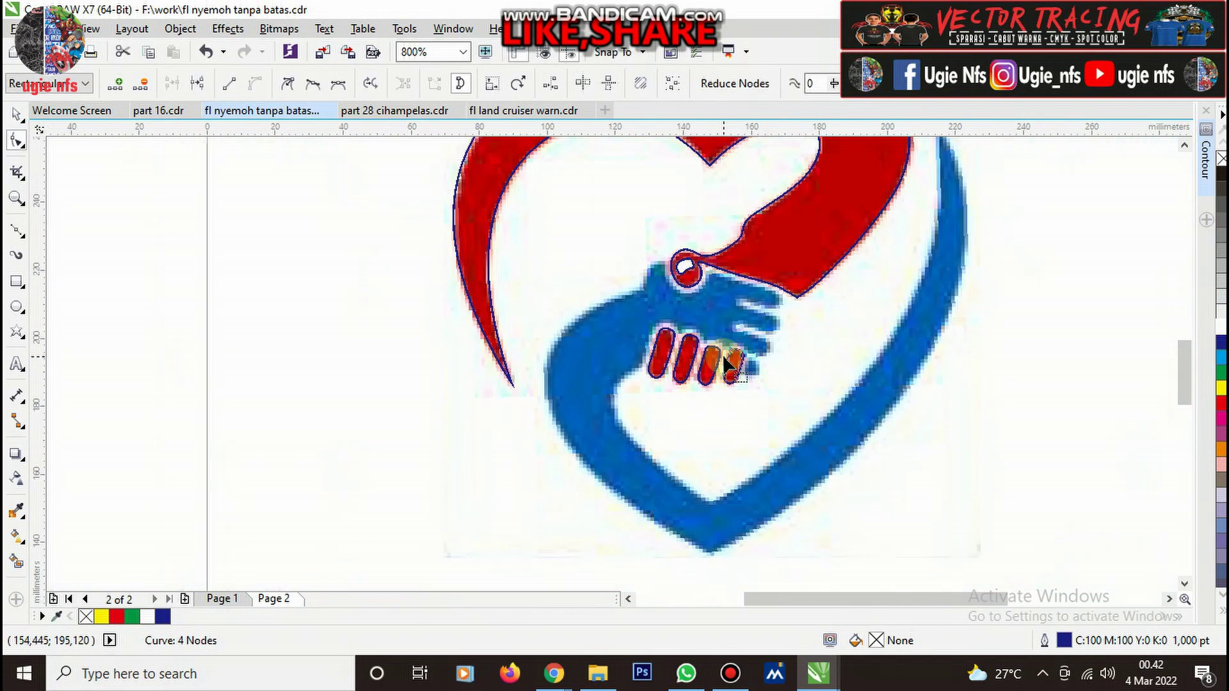
key(space)
scroll(715, 355, up, 2)
shift+click(704, 378)
shift+click(656, 365)
shift+click(615, 355)
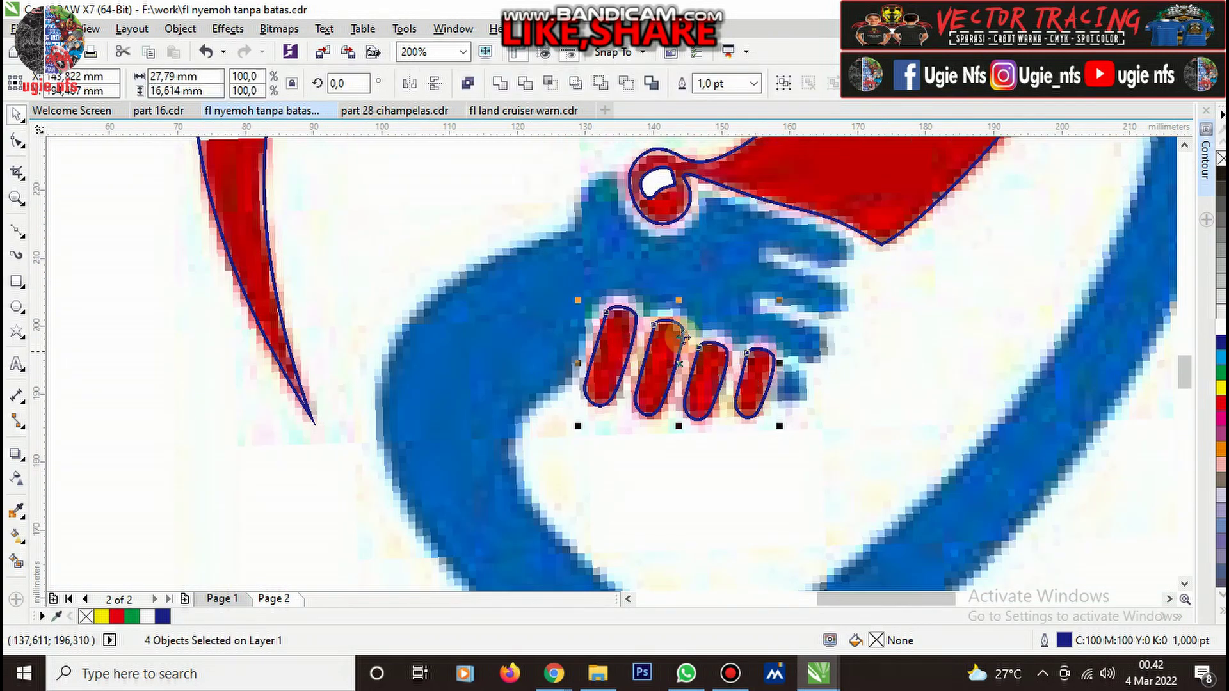
key(ctrl+g)
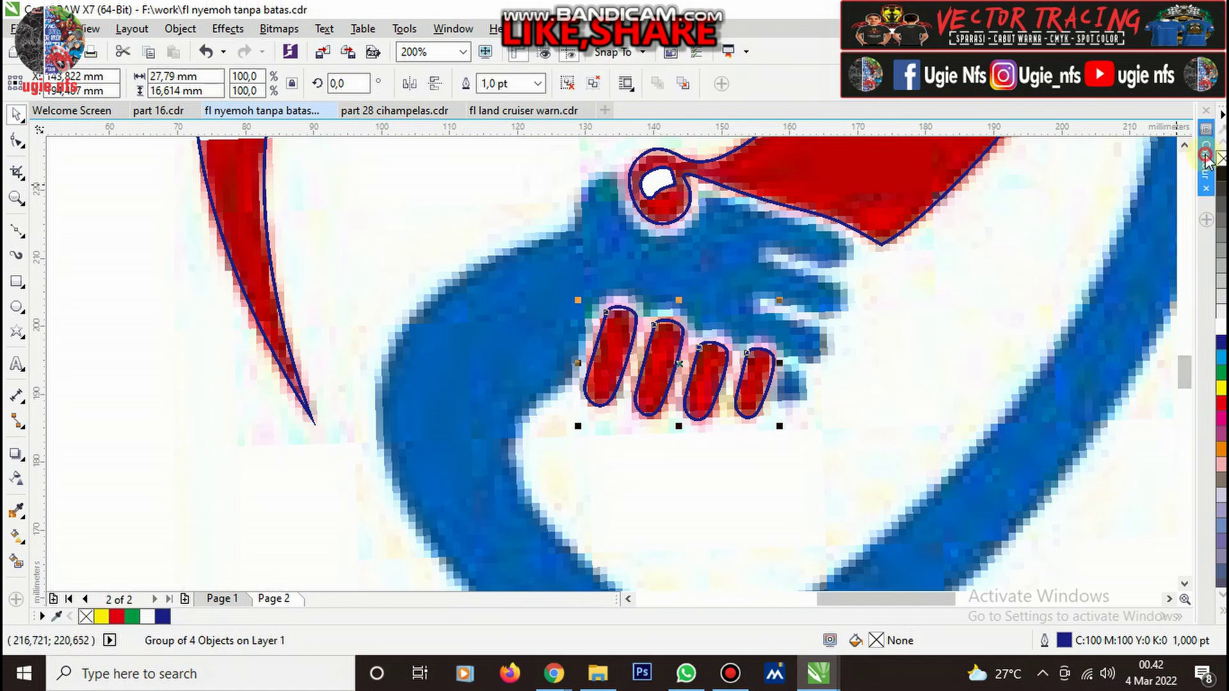
Apply a one-step outside contour with a 2 mm offset around the grouped finger outlines.
click(1207, 157)
click(1156, 444)
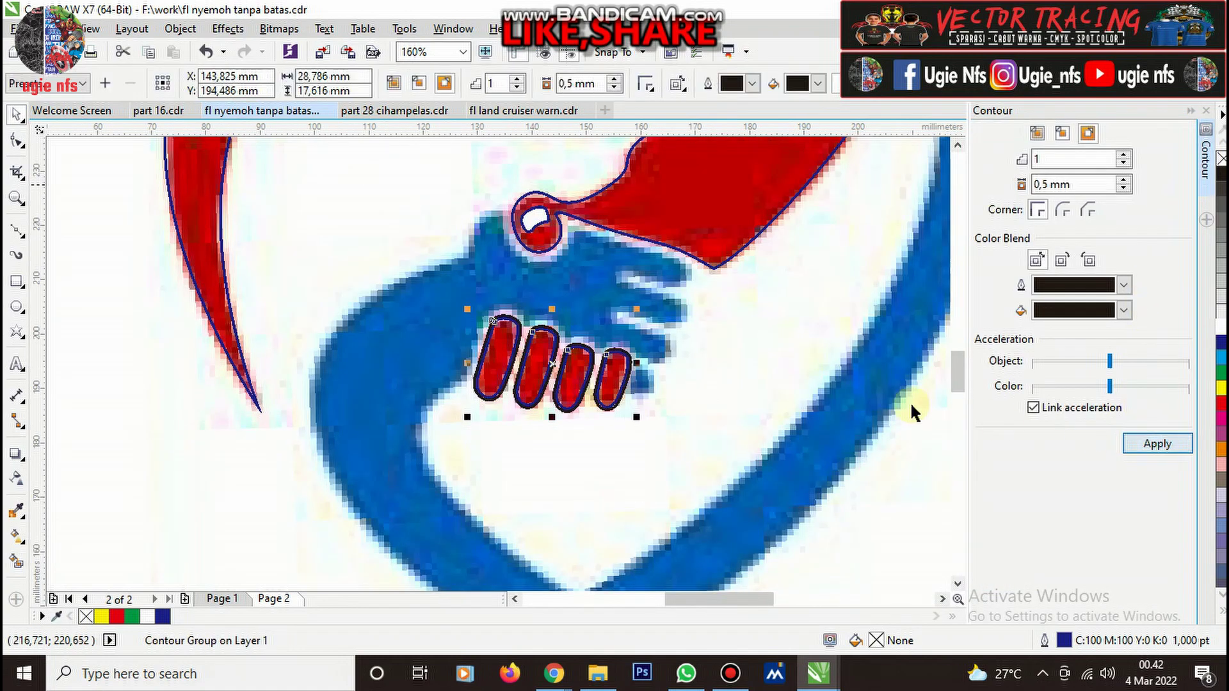
key(ctrl+z)
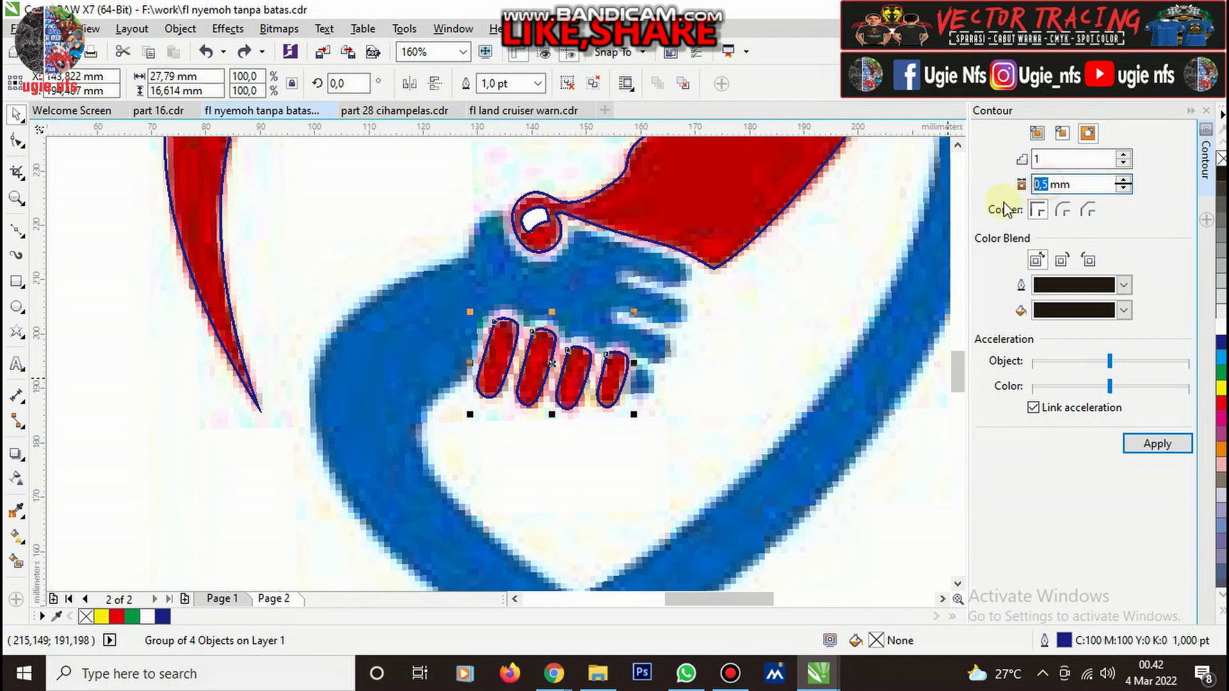
text(2)
key(Return)
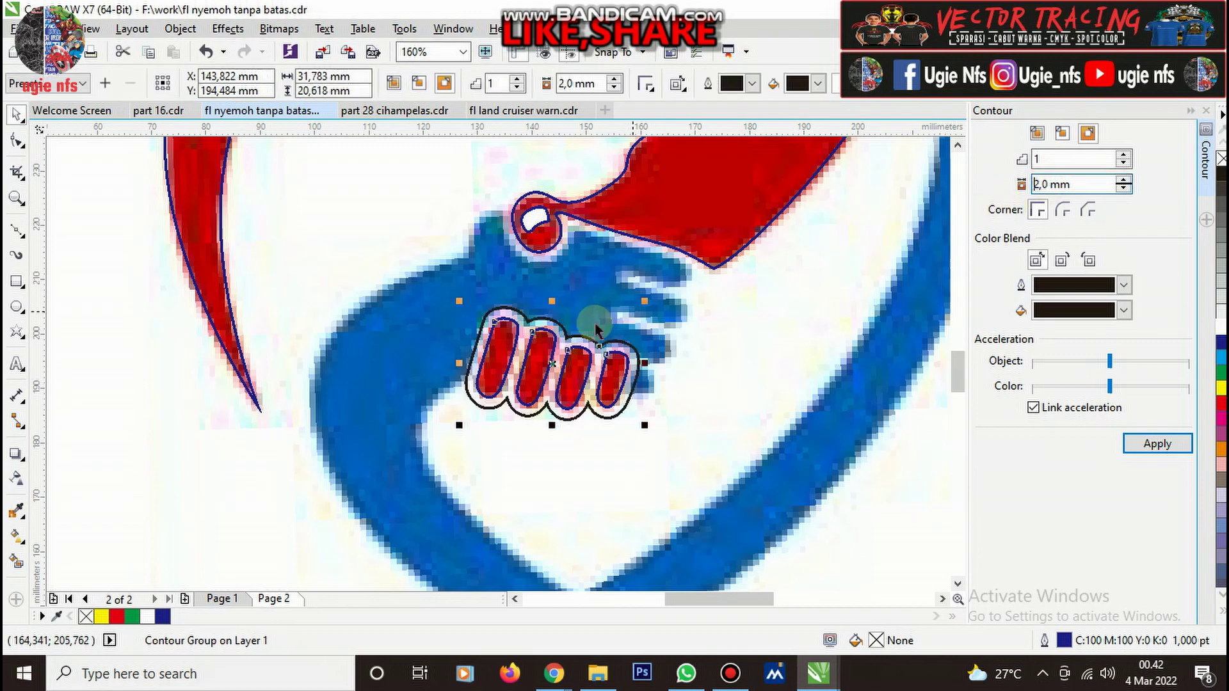
Break the contour apart from the finger group and fill the four finger shapes with red.
scroll(594, 324, up, 4)
right_click(542, 310)
click(672, 293)
click(377, 349)
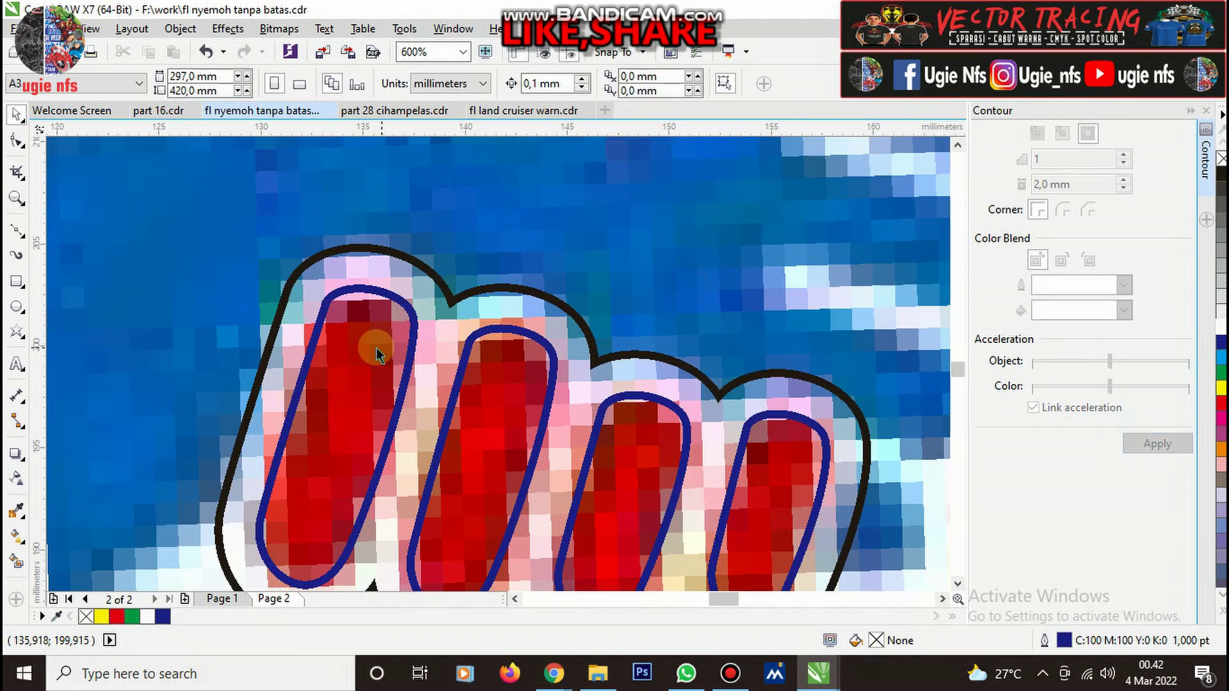
click(1219, 404)
Fill the separated contour shape around the fingers with white and deselect it.
click(761, 389)
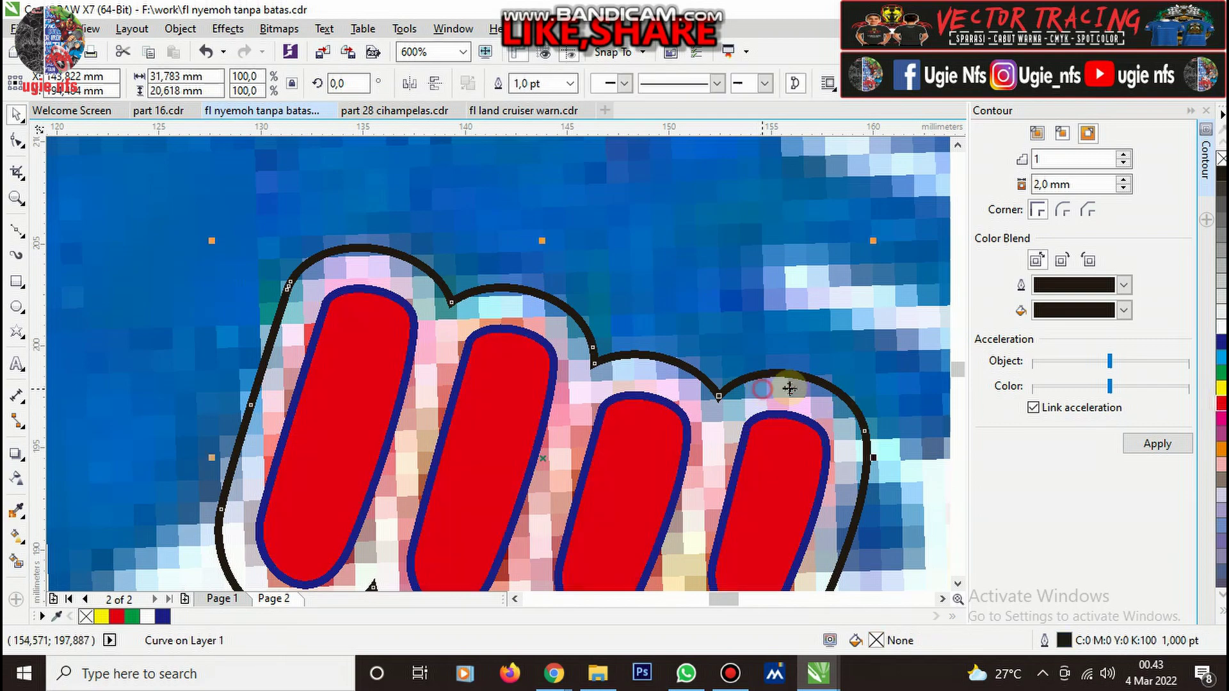
click(1219, 329)
key(Escape)
Select the white contour shape together with the red fingers and group them.
scroll(521, 343, down, 4)
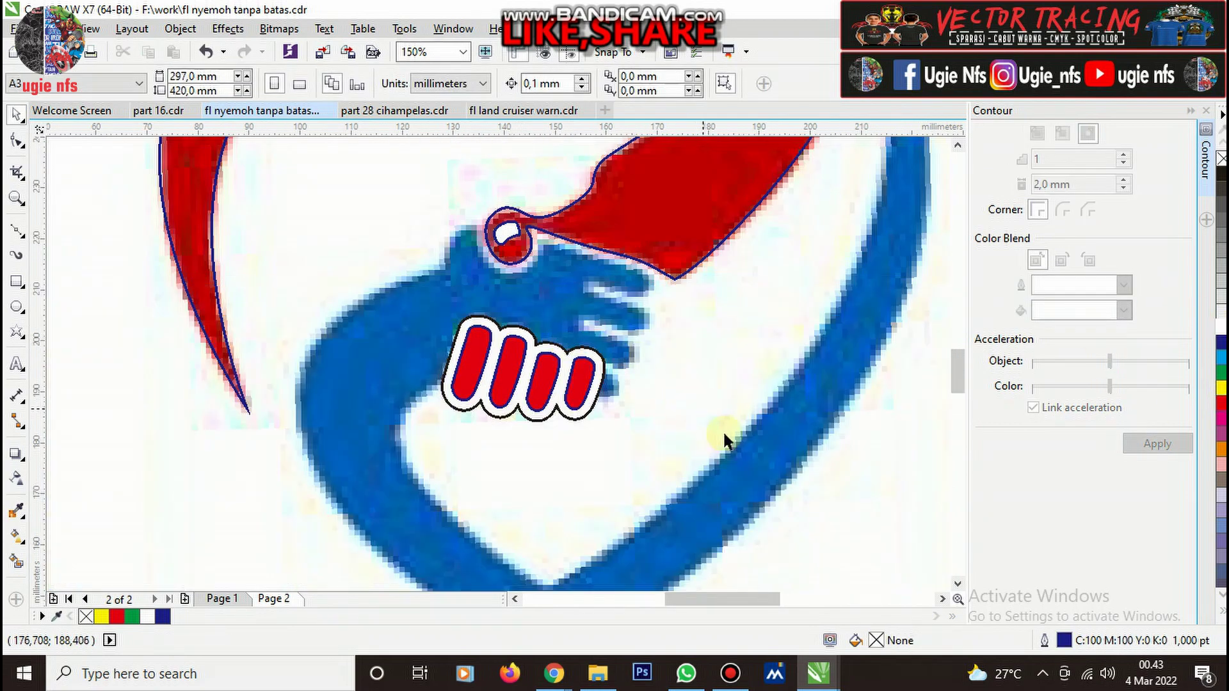
click(569, 407)
shift+click(494, 288)
key(ctrl+g)
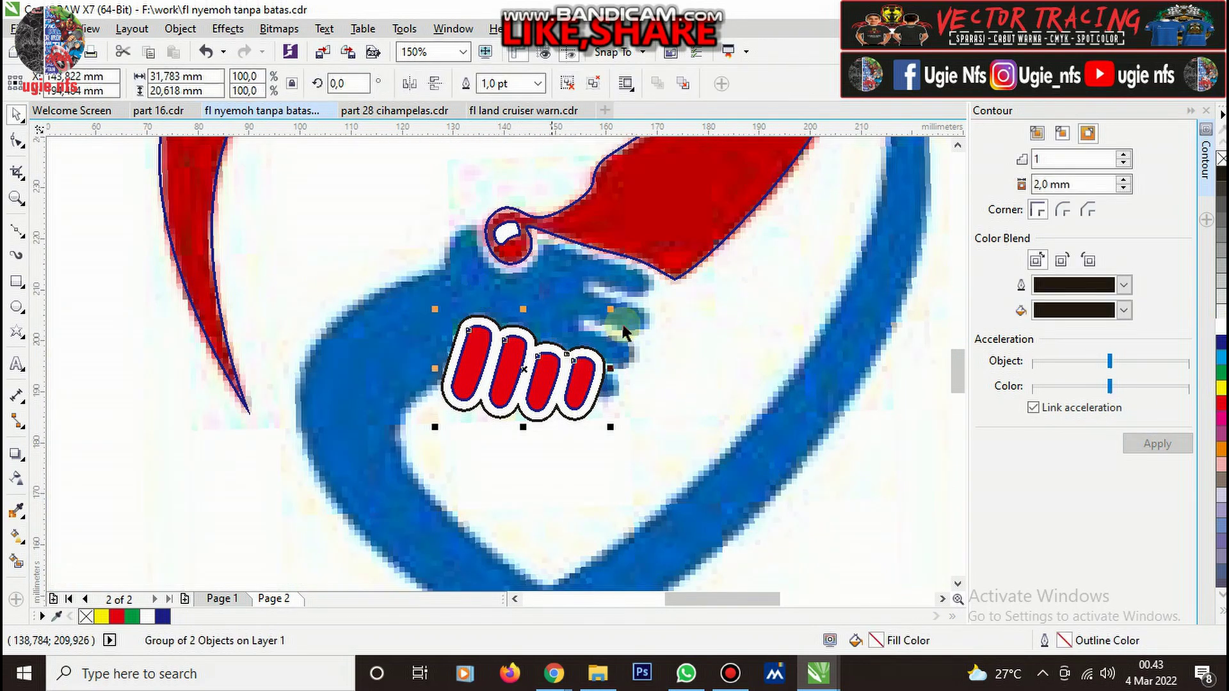
Sample the red from the traced fingers with the Color Eyedropper and fill the large heart-and-thumb shape with it.
scroll(604, 318, down, 4)
scroll(603, 318, up, 4)
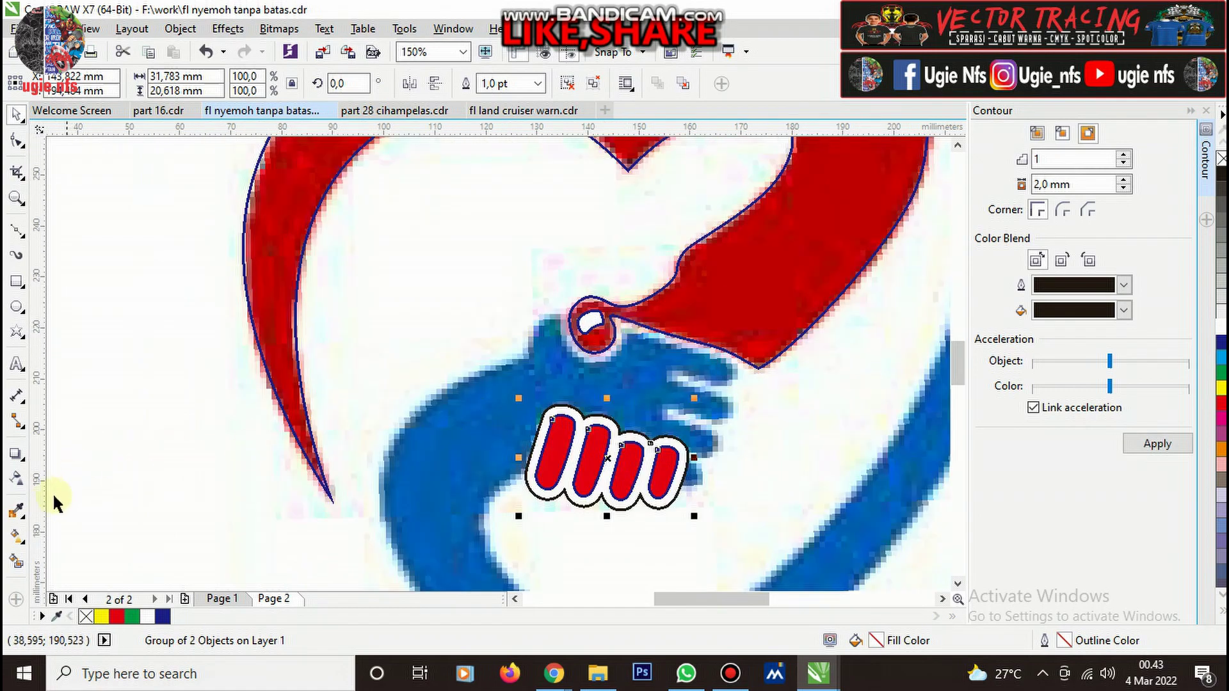
click(16, 510)
scroll(579, 428, up, 4)
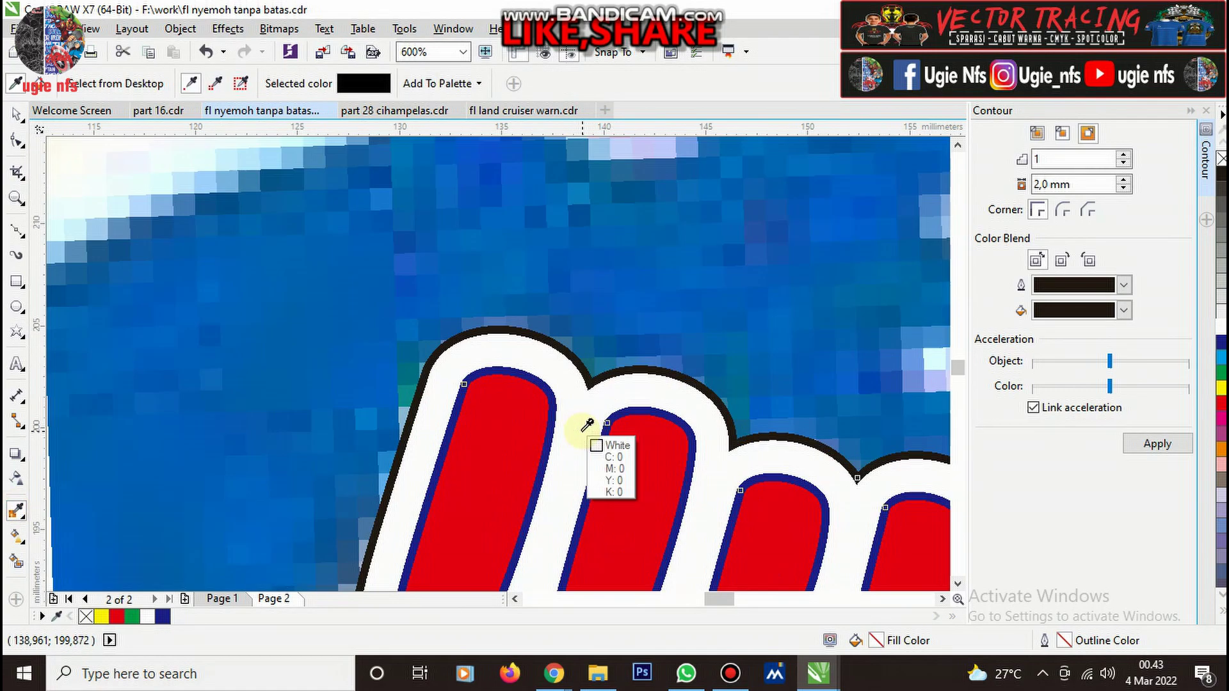
scroll(577, 430, down, 4)
scroll(457, 435, down, 4)
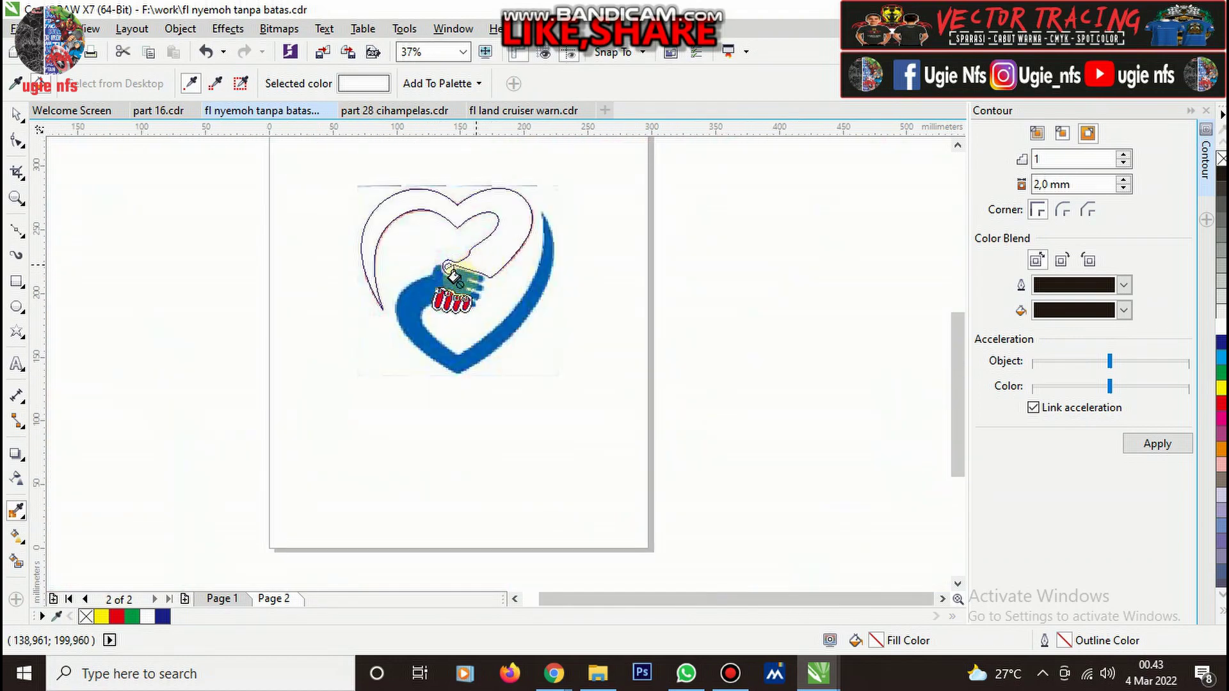
scroll(512, 466, up, 4)
click(485, 354)
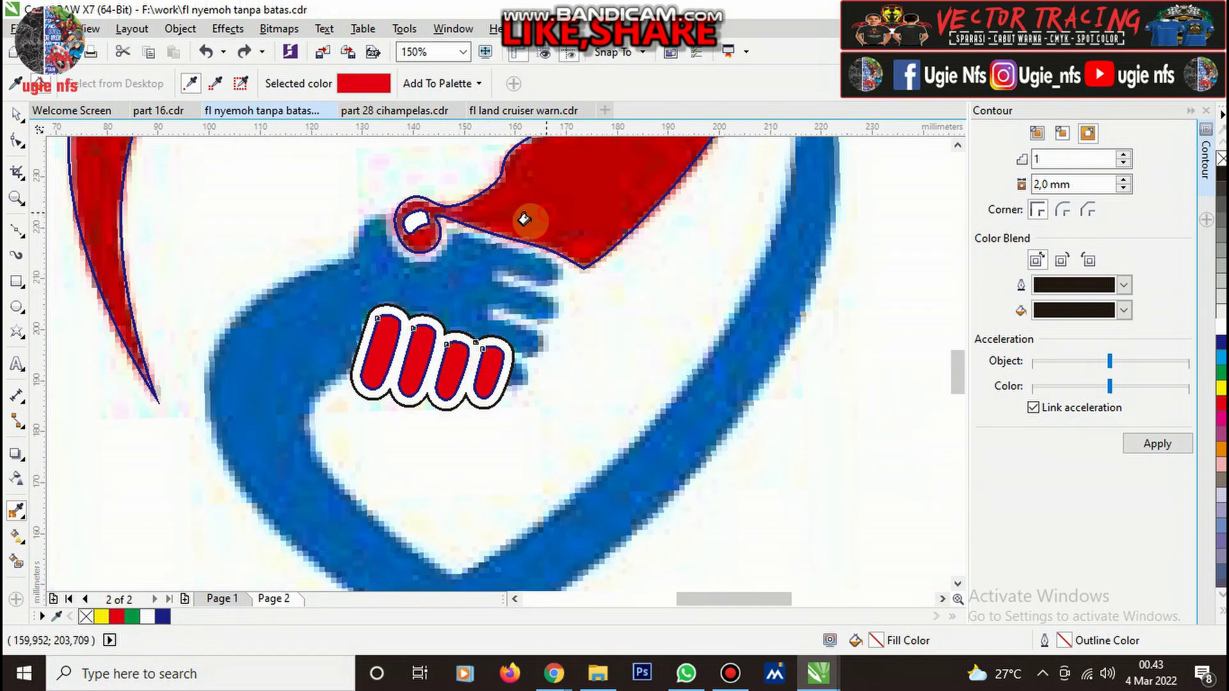
scroll(450, 293, down, 4)
scroll(352, 236, up, 2)
Group the red heart, the thumbnail highlight and the finger group together, and deselect them.
key(space)
drag(275, 164, 799, 526)
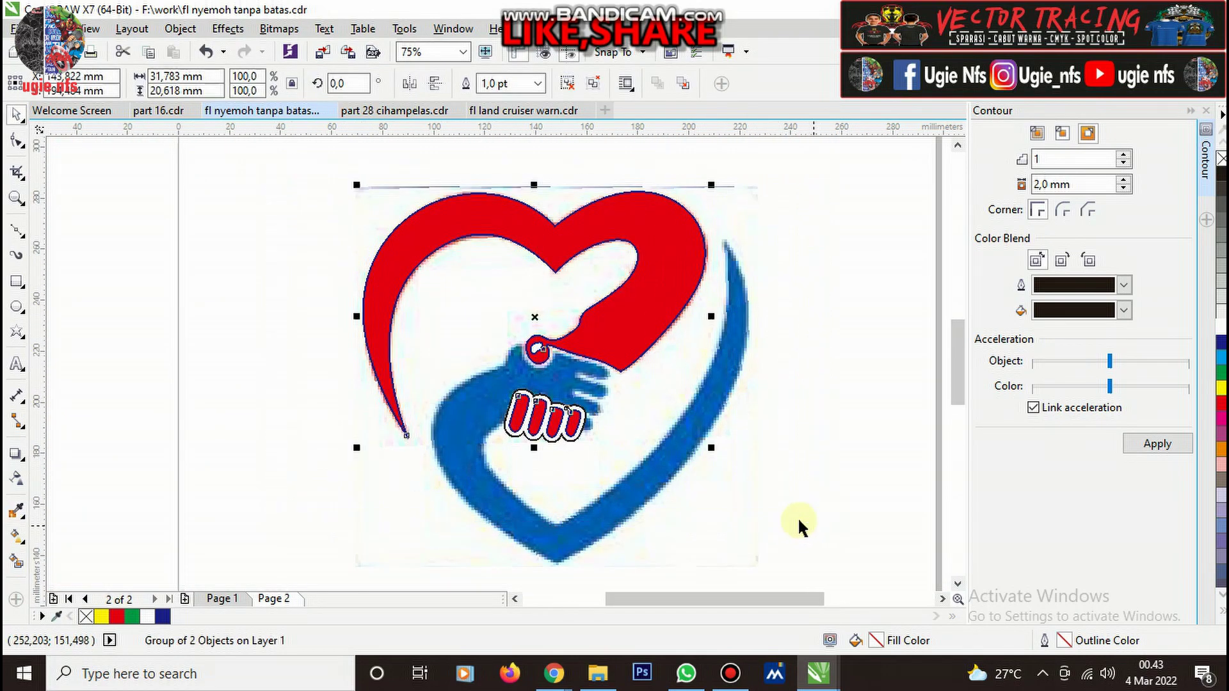
click(242, 459)
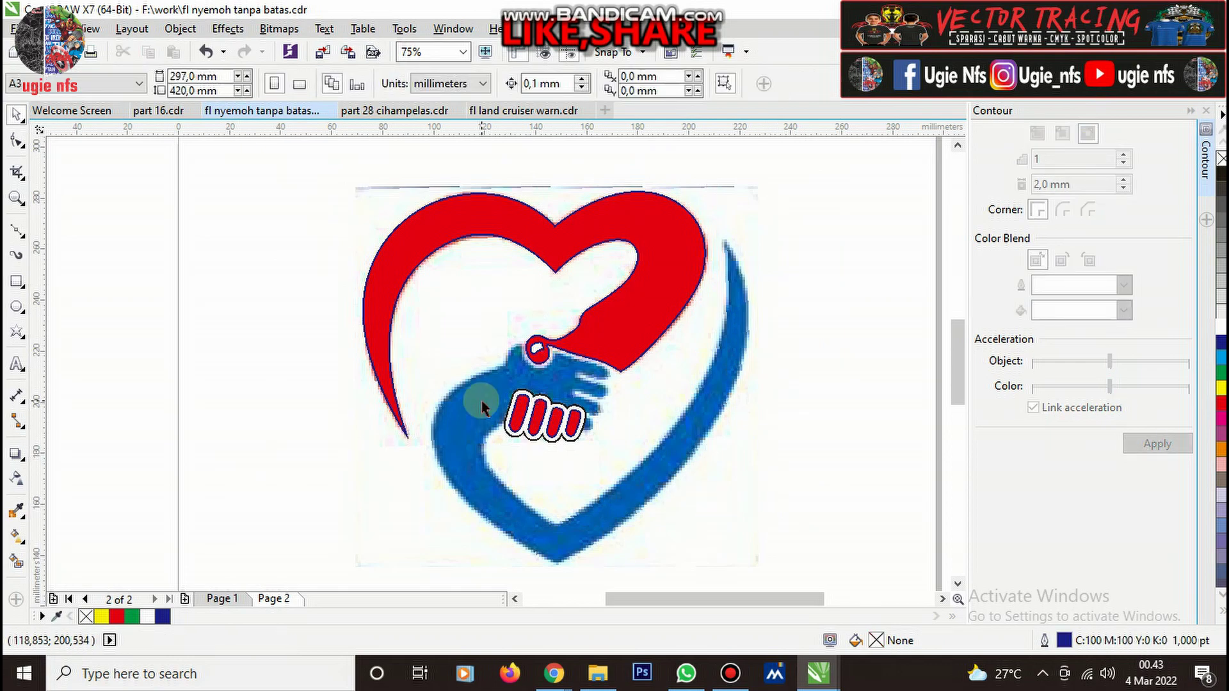
Ungroup the combined red artwork and apply a one-step 2 mm outside contour to the heart-and-thumb shape alone.
scroll(563, 350, up, 2)
click(621, 335)
right_click(624, 335)
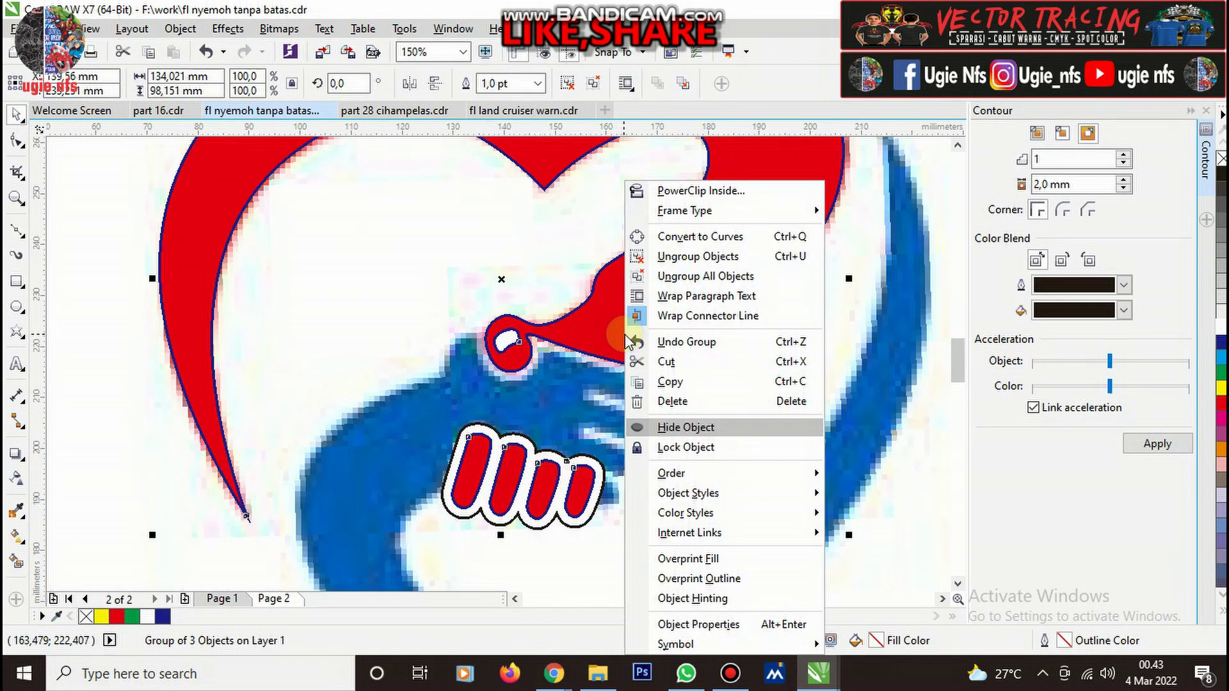
click(637, 260)
click(521, 220)
click(673, 326)
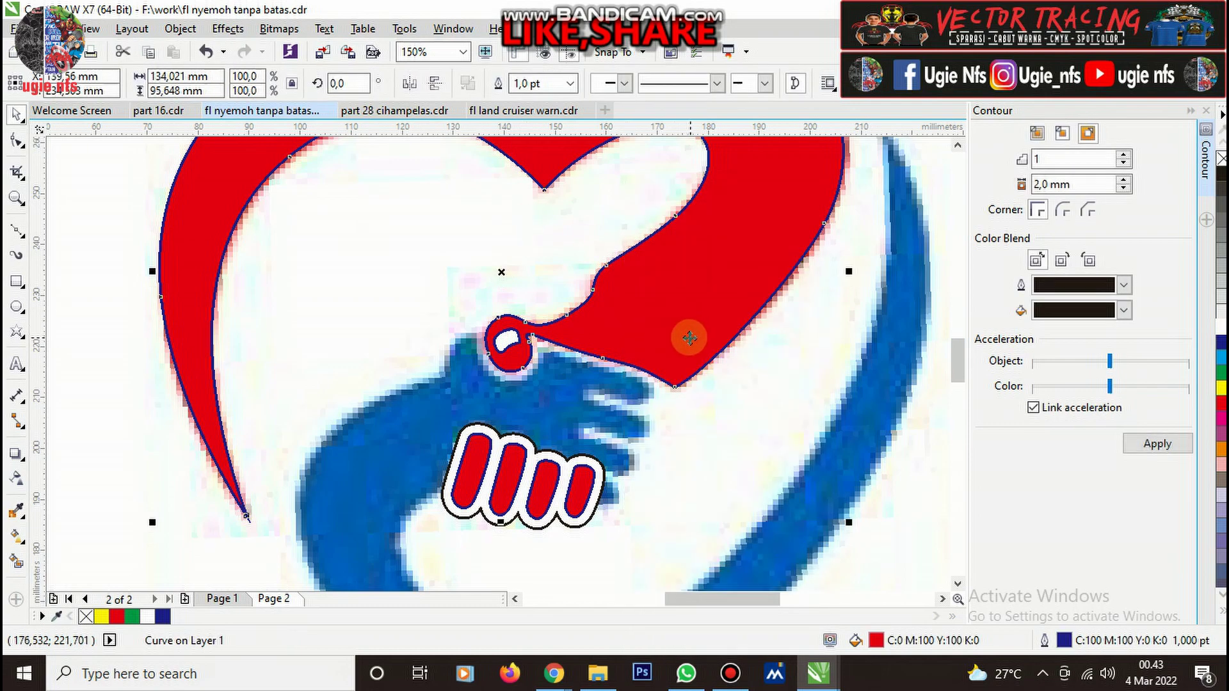
click(1143, 446)
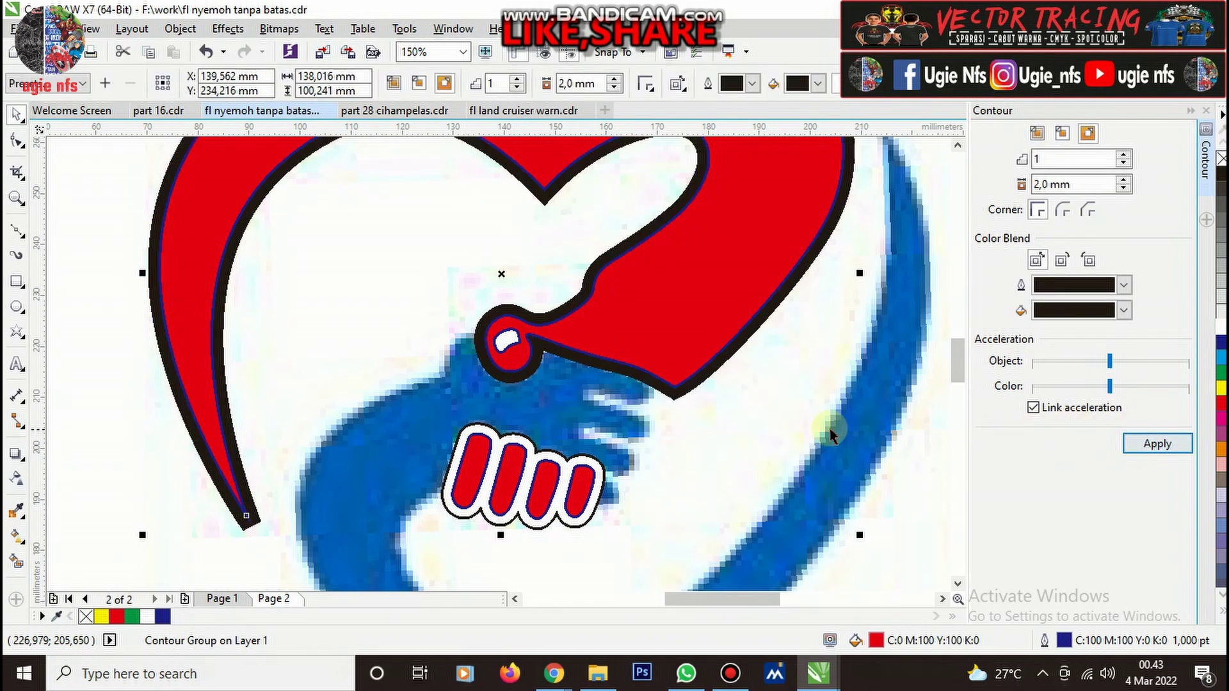
Undo the heart's mitered contour, reapply a one-step 2 mm outside contour with round corners, and break it apart.
scroll(650, 392, up, 4)
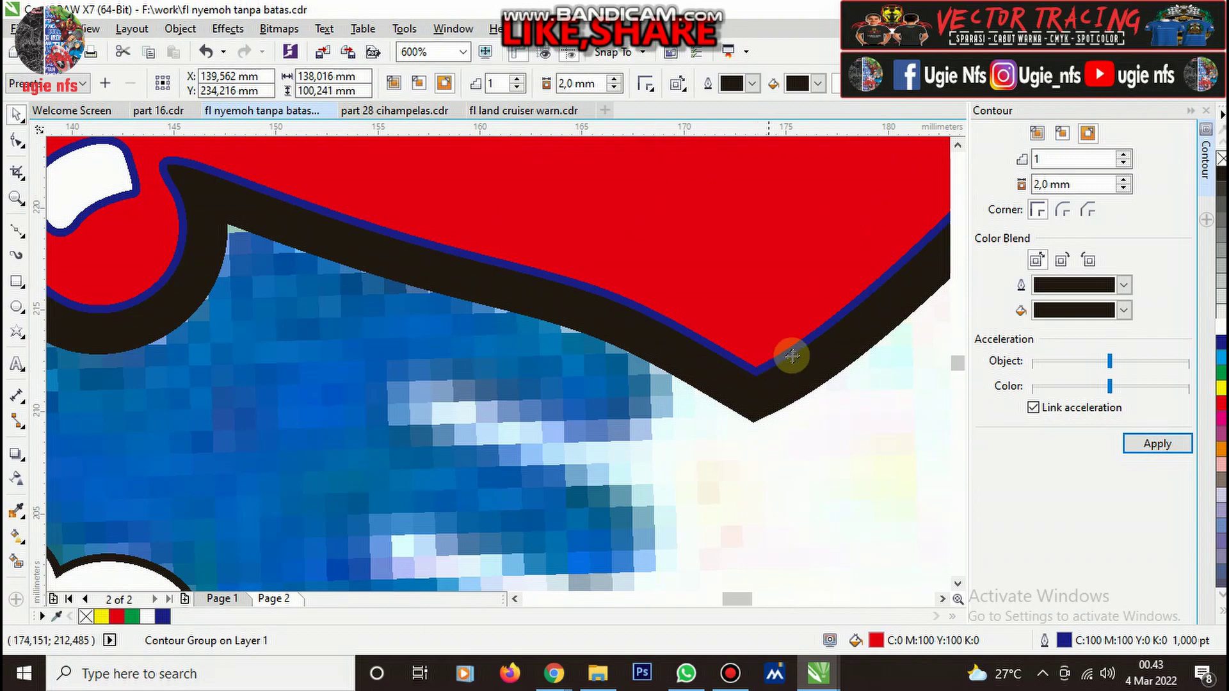
key(ctrl+z)
click(1146, 436)
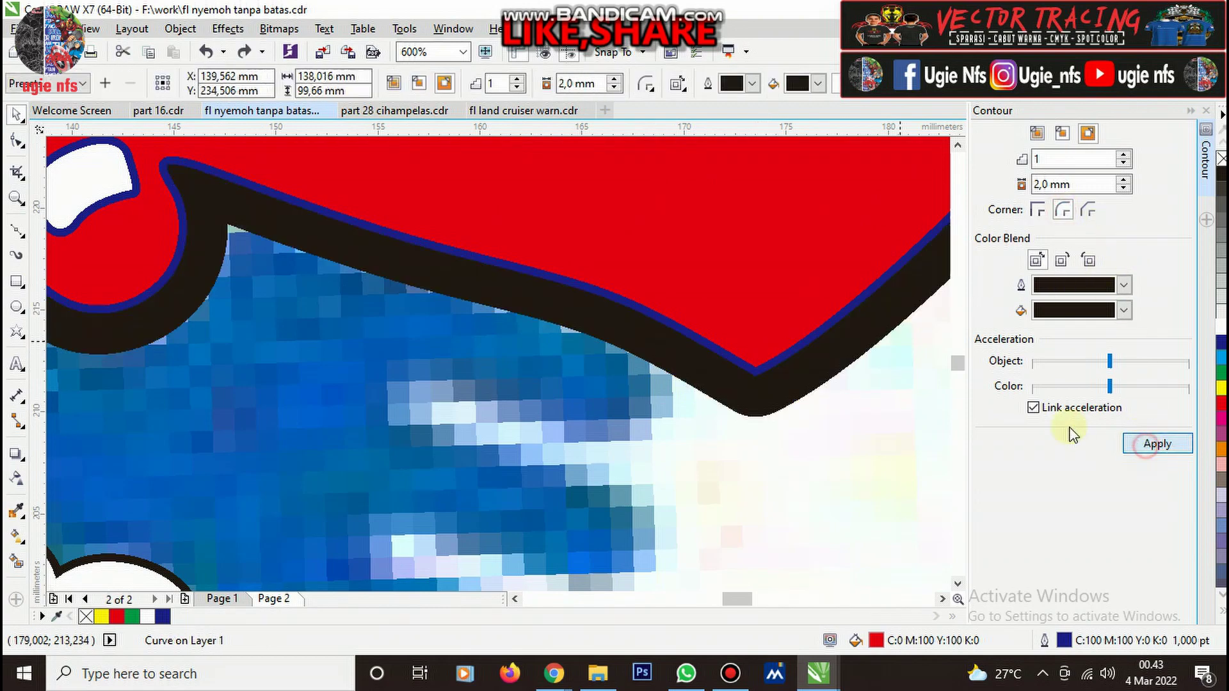
right_click(715, 373)
click(794, 406)
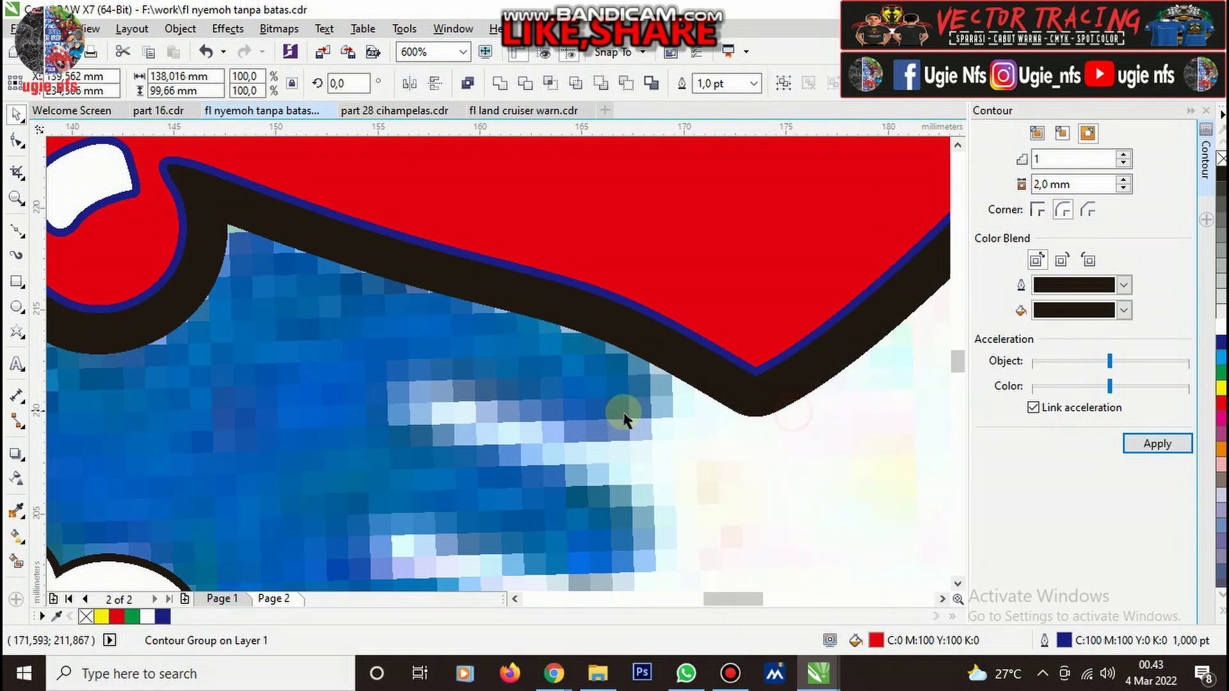
Sample white from the finger contour with the Color Eyedropper and fill the black heart contour with it, leaving nothing selected.
scroll(626, 411, down, 2)
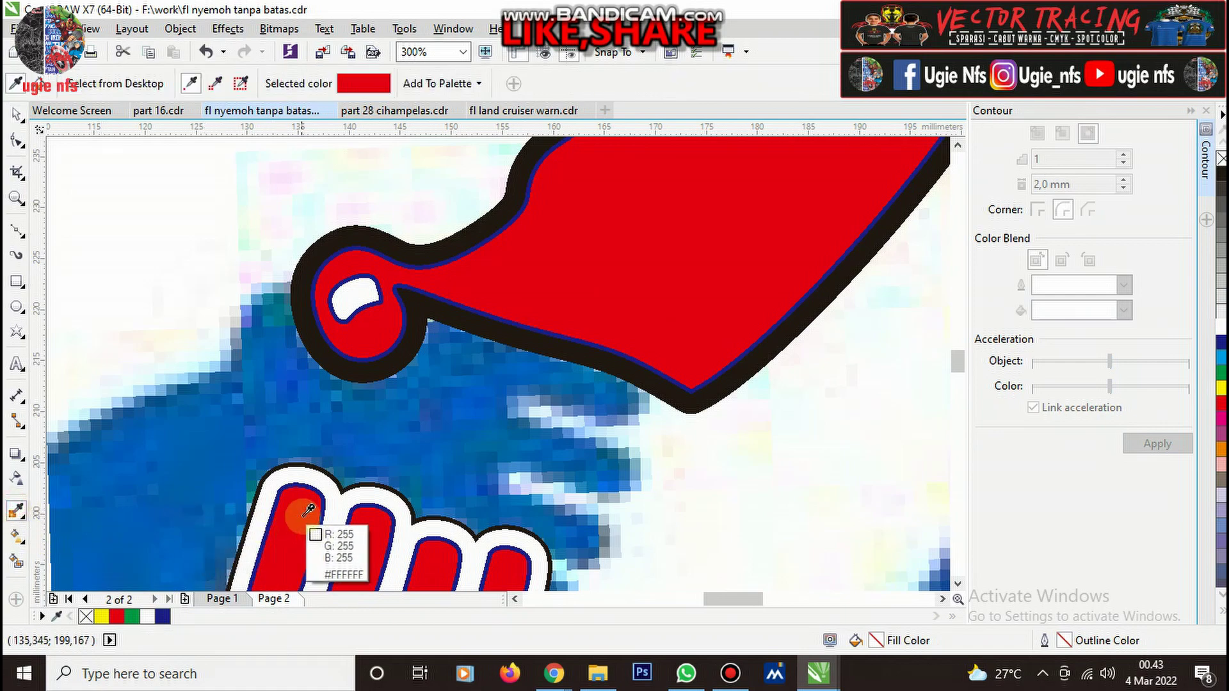
scroll(506, 326, up, 2)
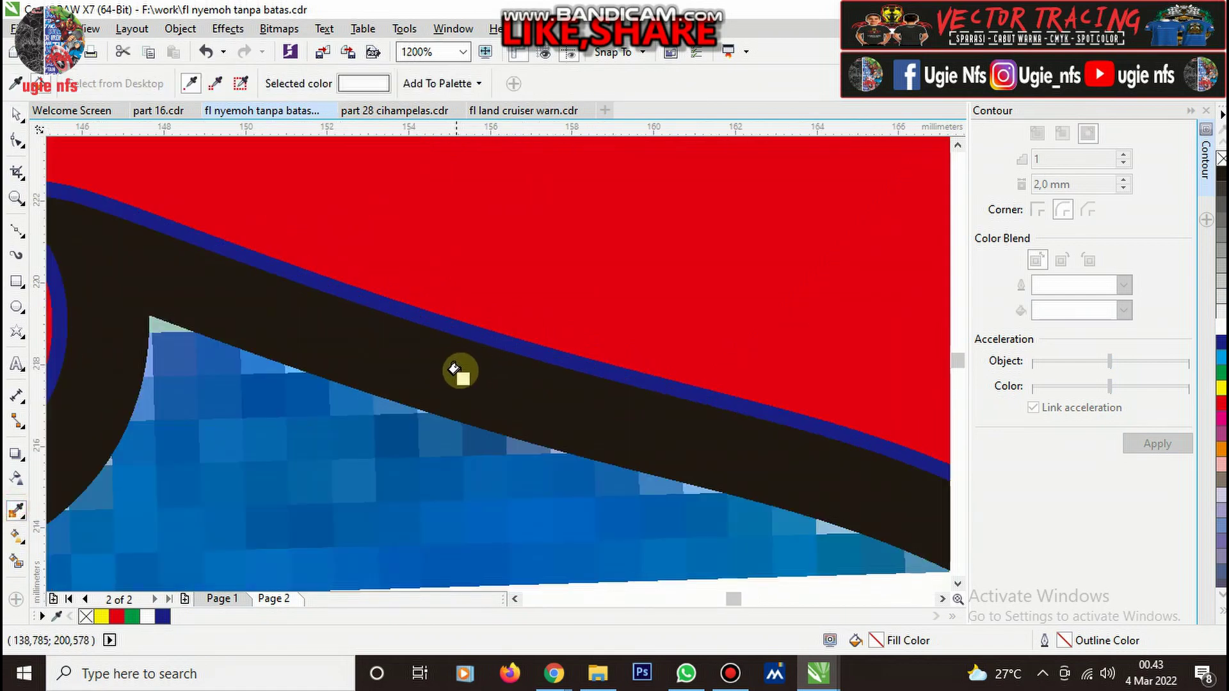
click(461, 370)
scroll(462, 371, down, 4)
key(space)
click(178, 186)
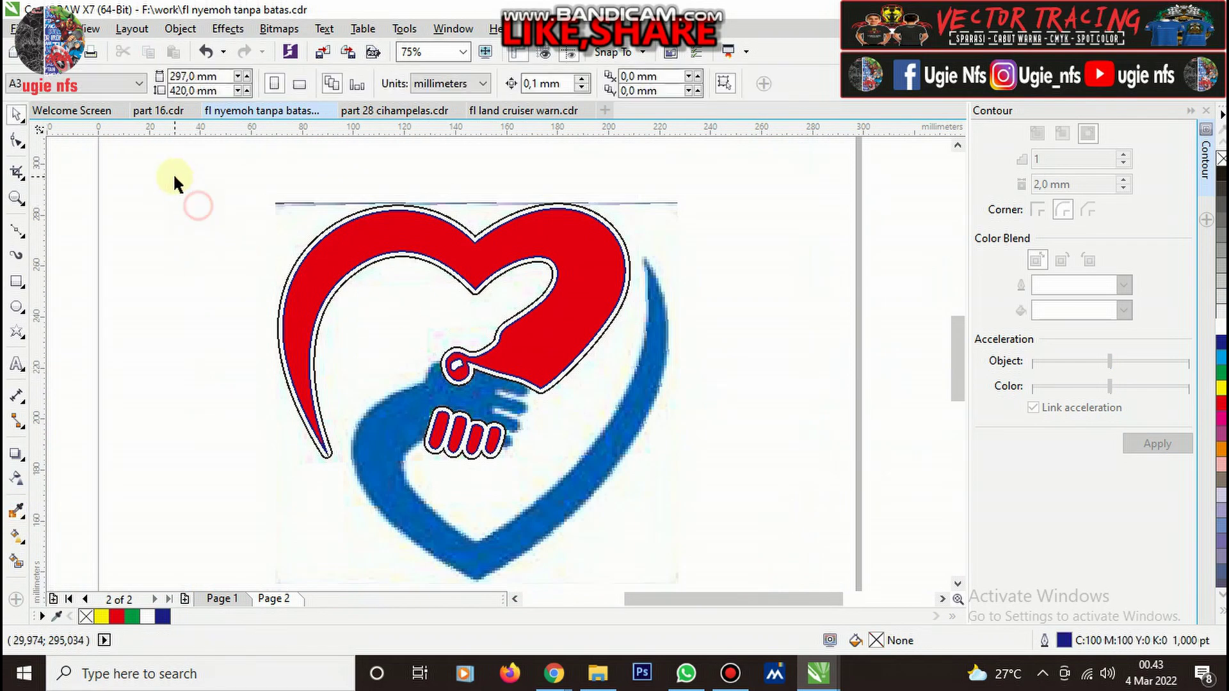
Group the red heart, its white contour, the thumbnail highlight and the finger group, and remove the group's outline.
drag(174, 179, 768, 535)
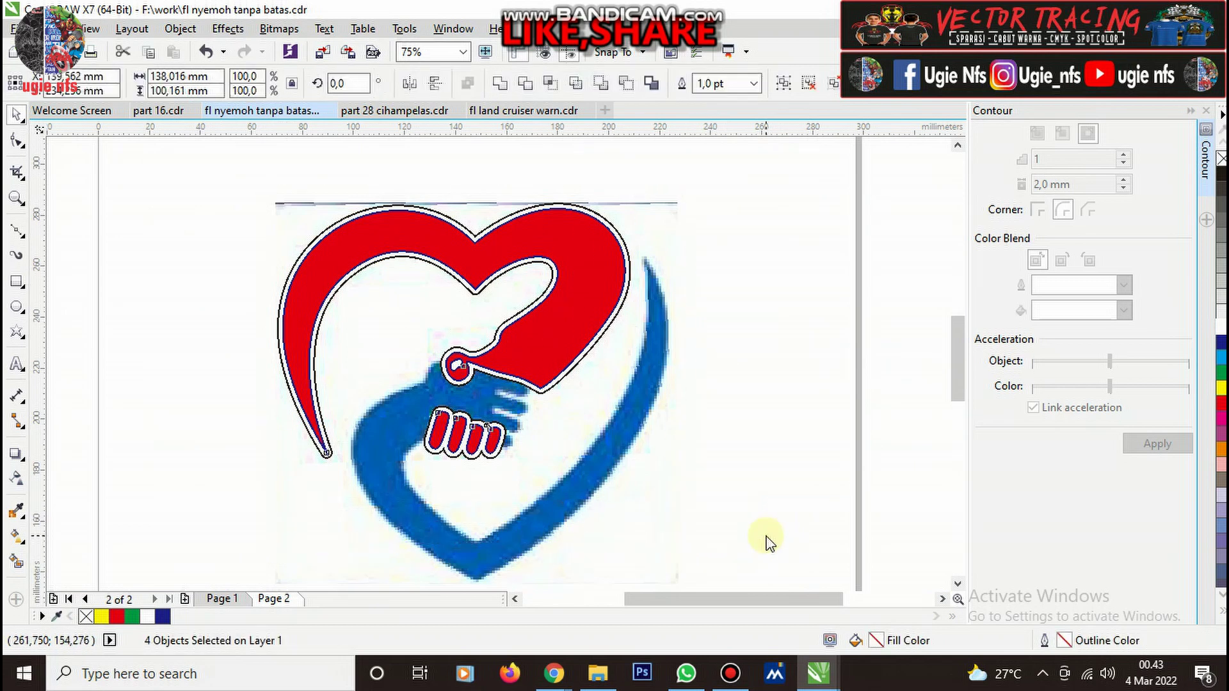
key(ctrl+g)
click(1221, 612)
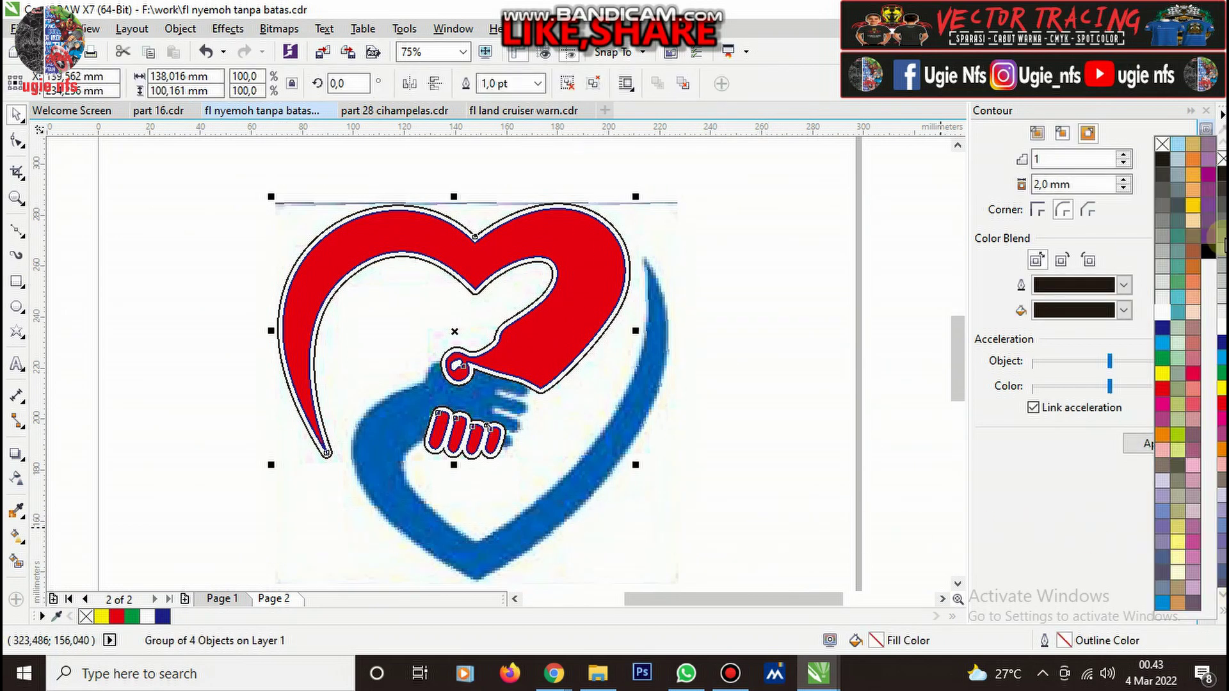
right_click(1163, 148)
click(785, 346)
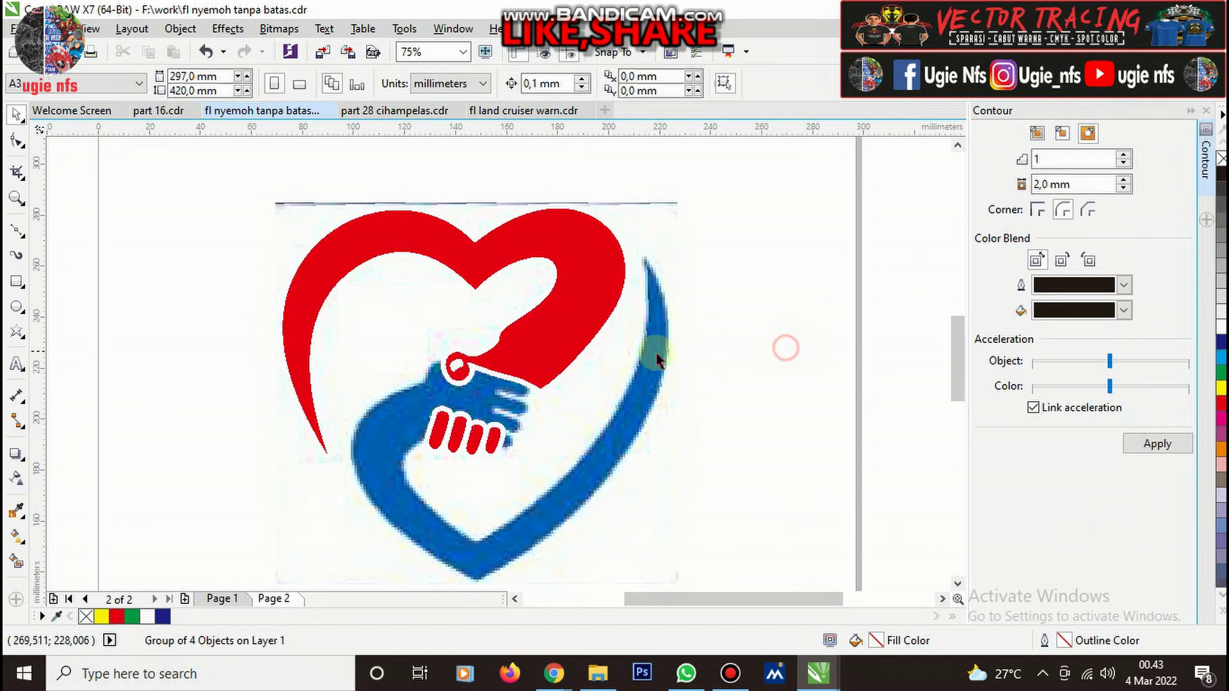
Give the grouped red artwork a yellow hairline outline.
click(512, 363)
right_click(1219, 388)
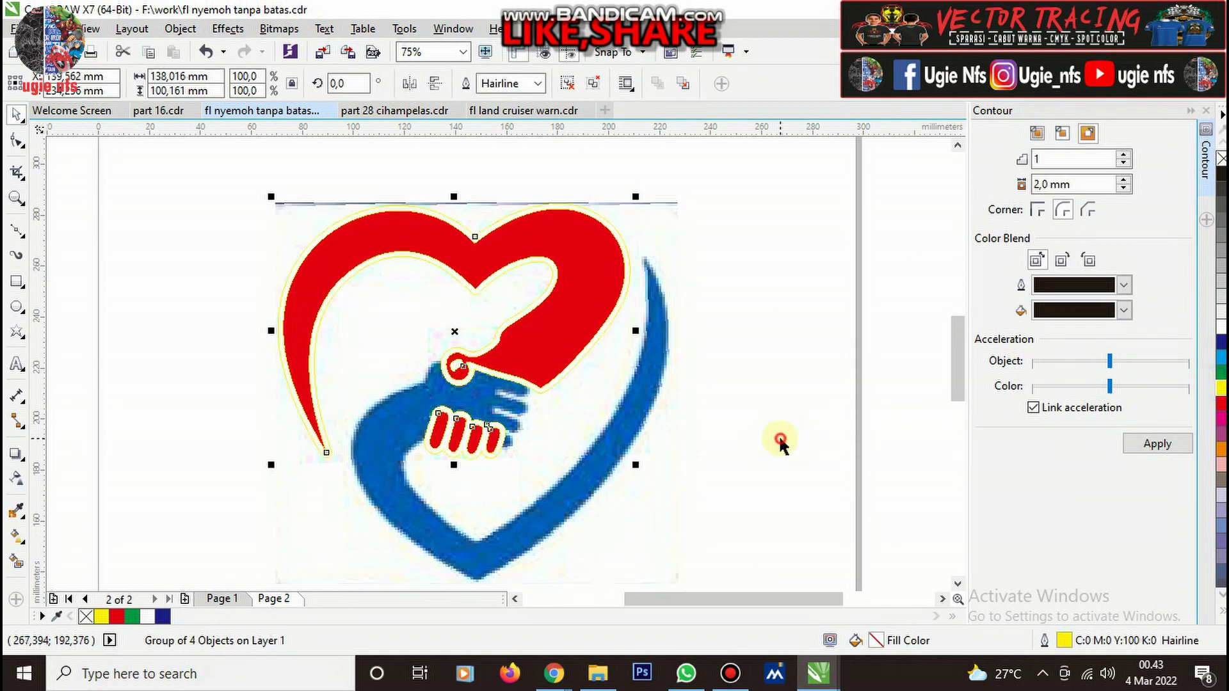
click(779, 440)
scroll(412, 511, up, 3)
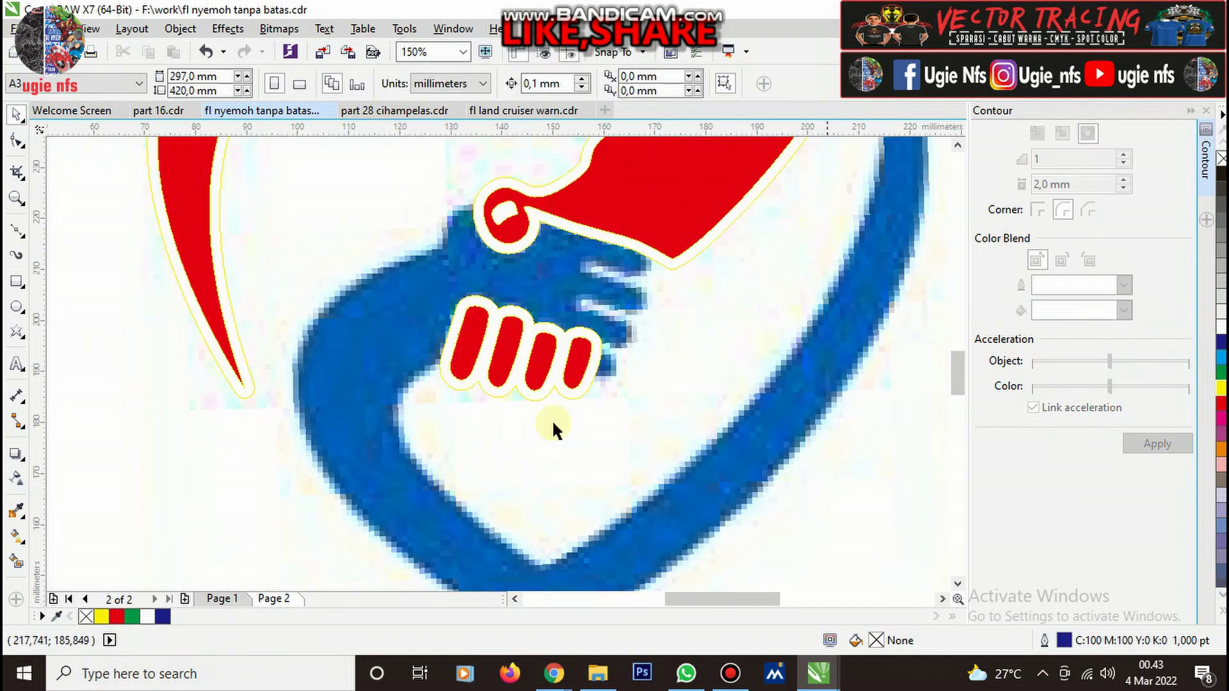
click(1222, 378)
click(756, 204)
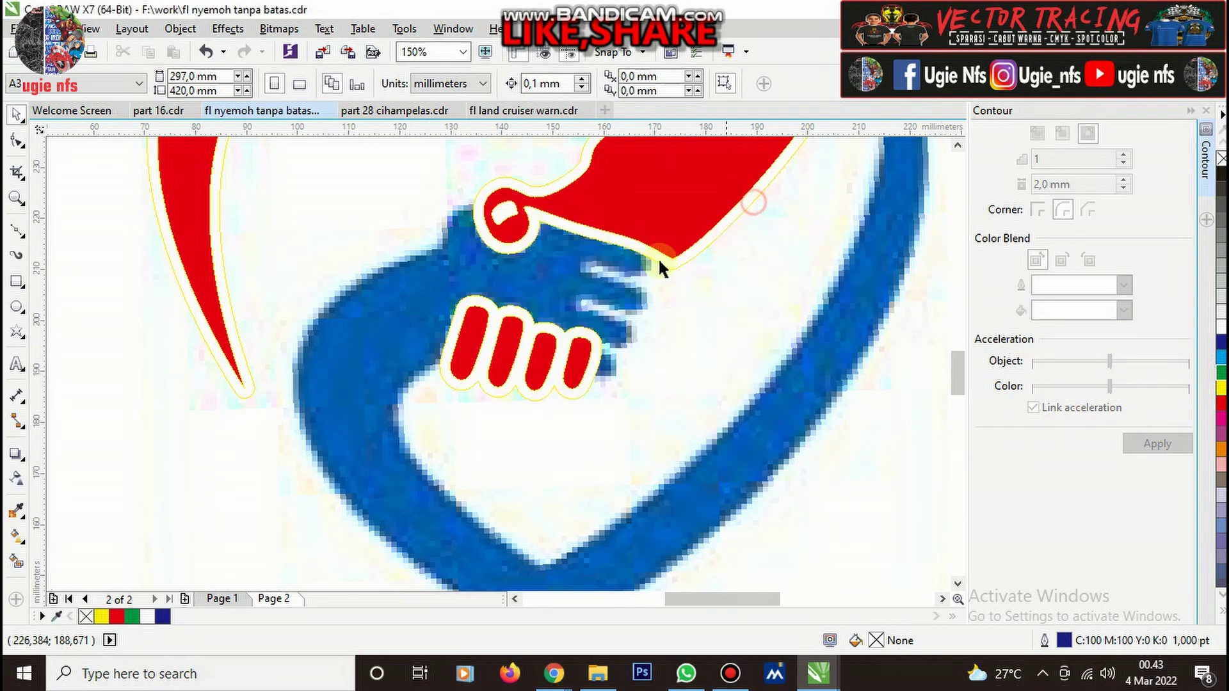
Set the grouped red artwork's outline to dark blue (C100 M100 Y0 K0) with a 1.0 pt width.
click(639, 215)
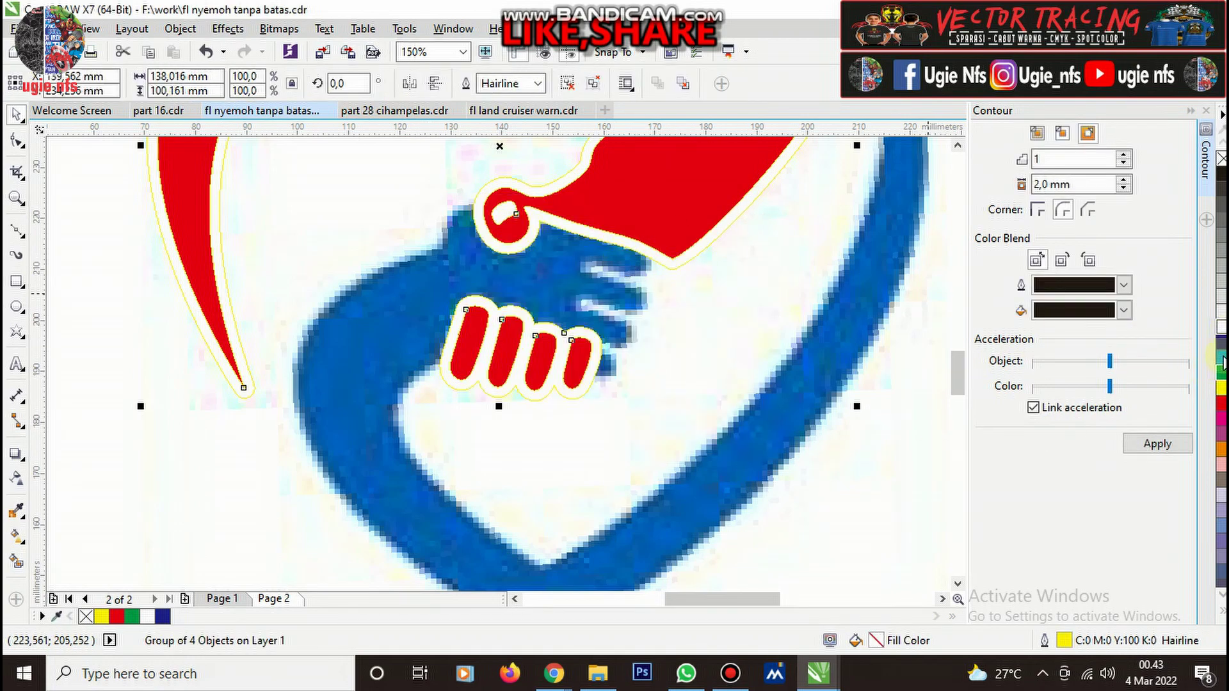
right_click(1222, 366)
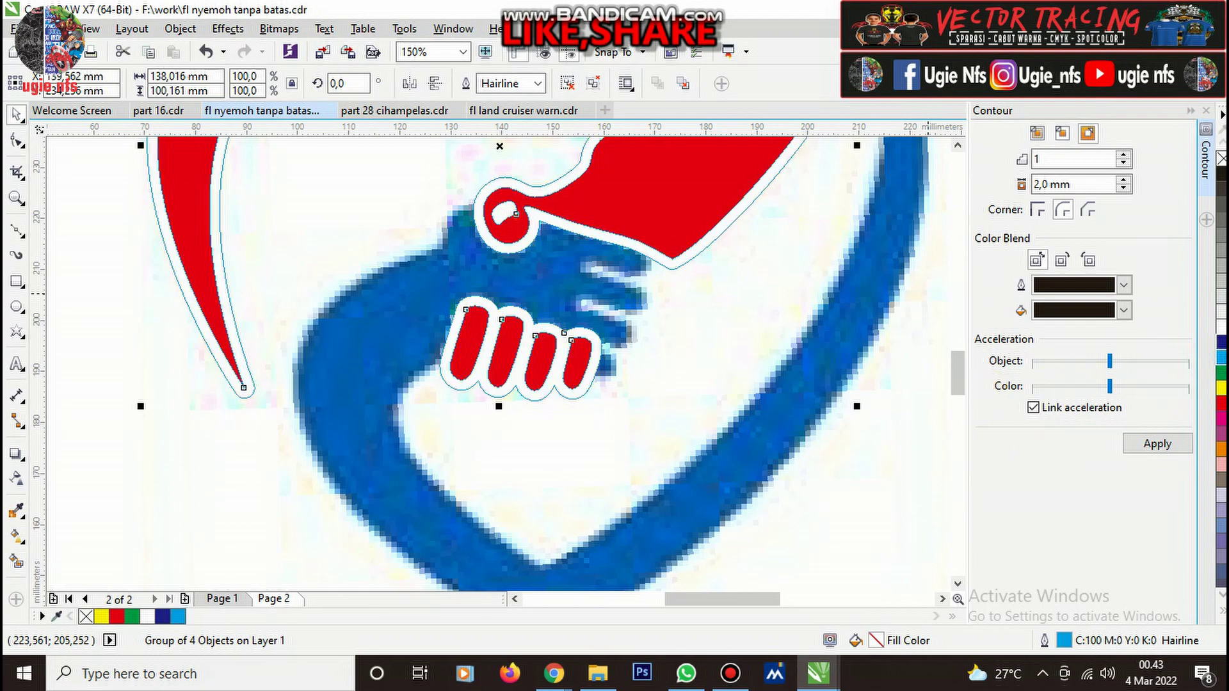
right_click(1222, 343)
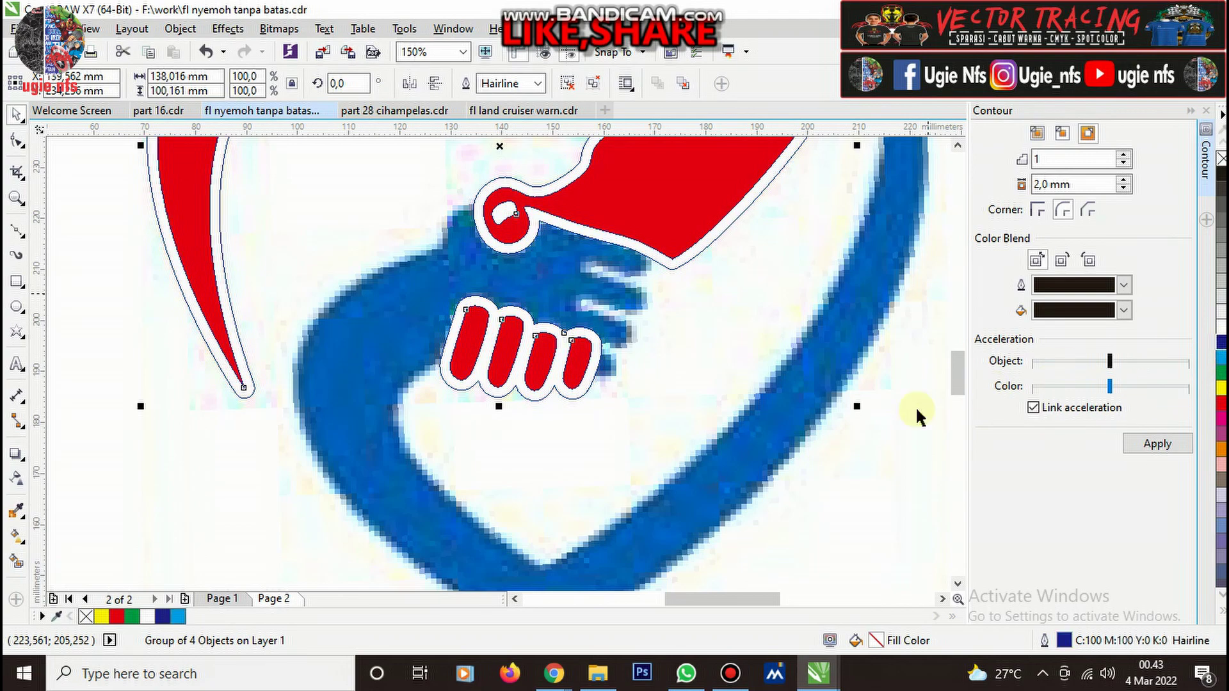
click(539, 85)
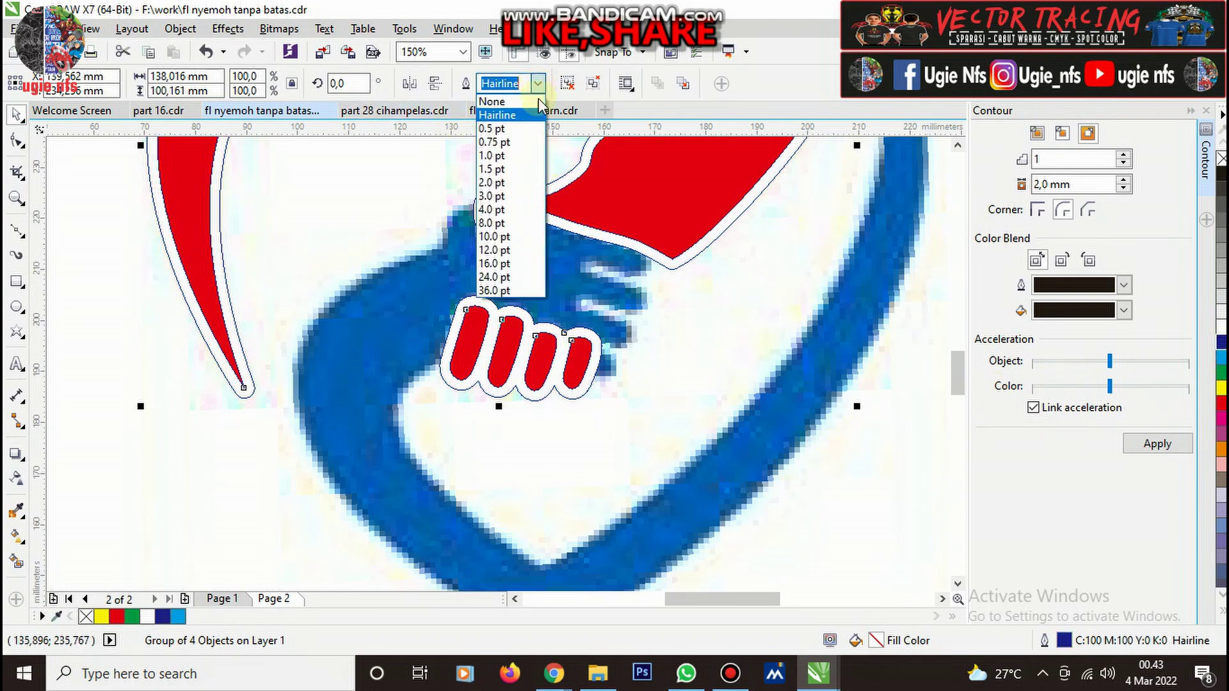
click(509, 155)
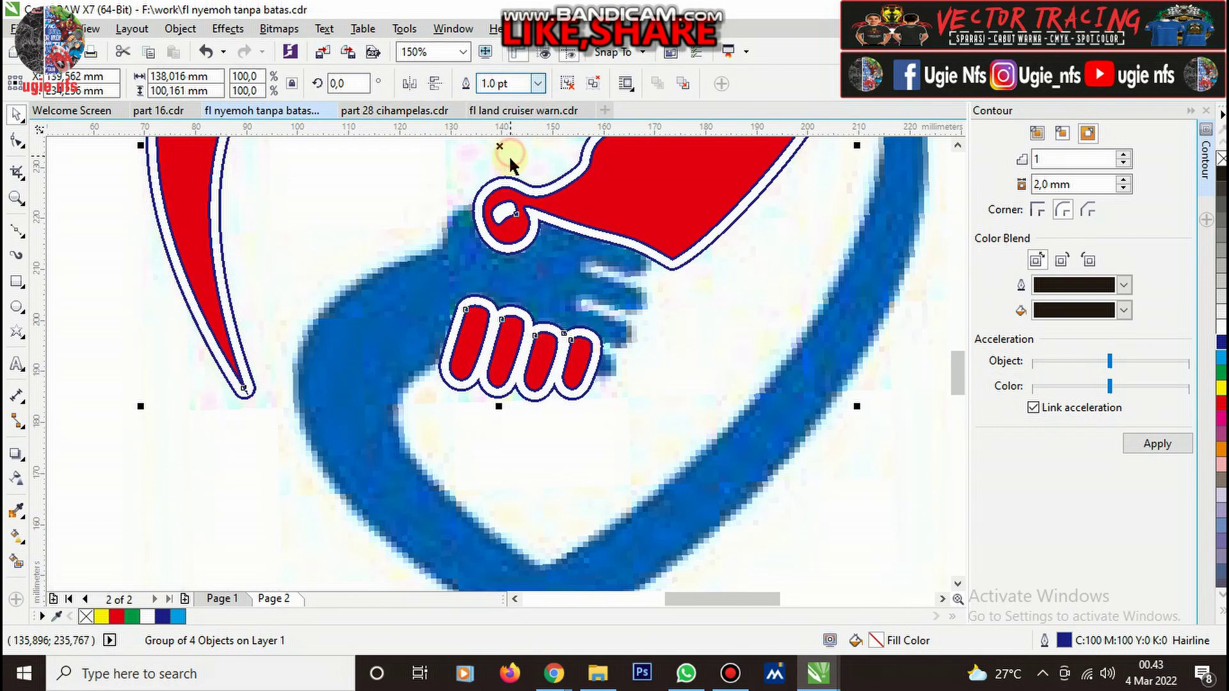
Start a Bezier curve at the gap below the uppermost blue finger and trace the finger's lower edge toward its tip.
click(17, 239)
scroll(576, 241, up, 1)
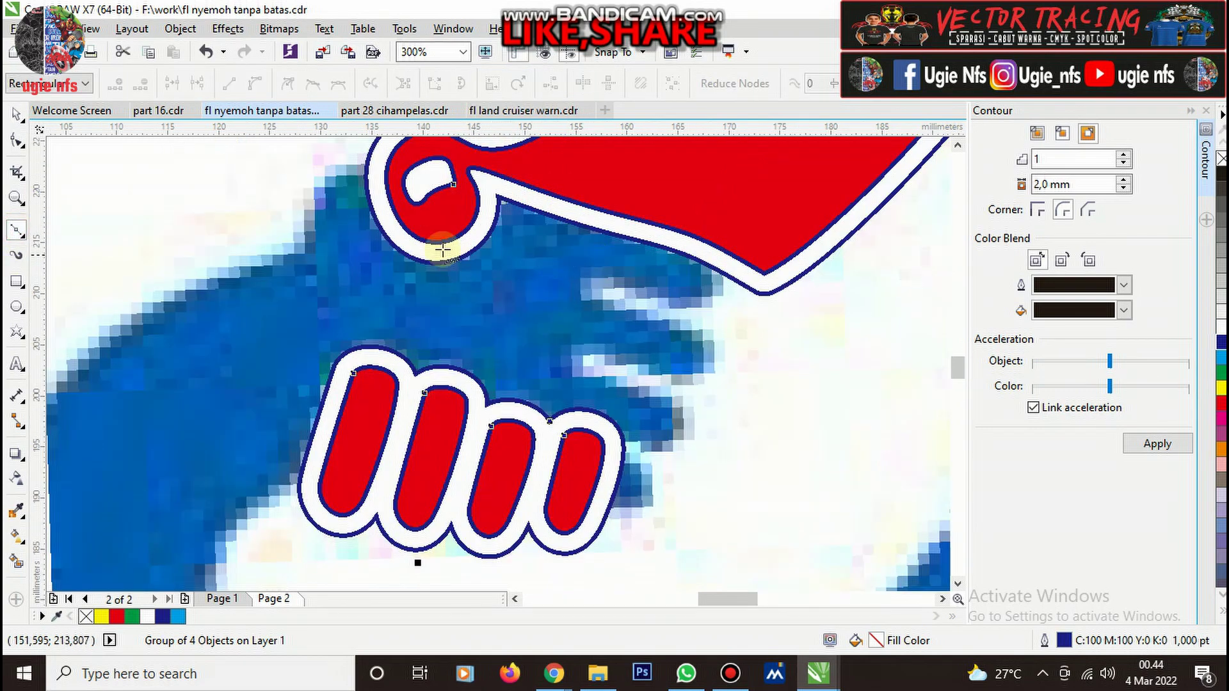
scroll(634, 285, up, 1)
scroll(640, 294, down, 1)
scroll(608, 291, up, 2)
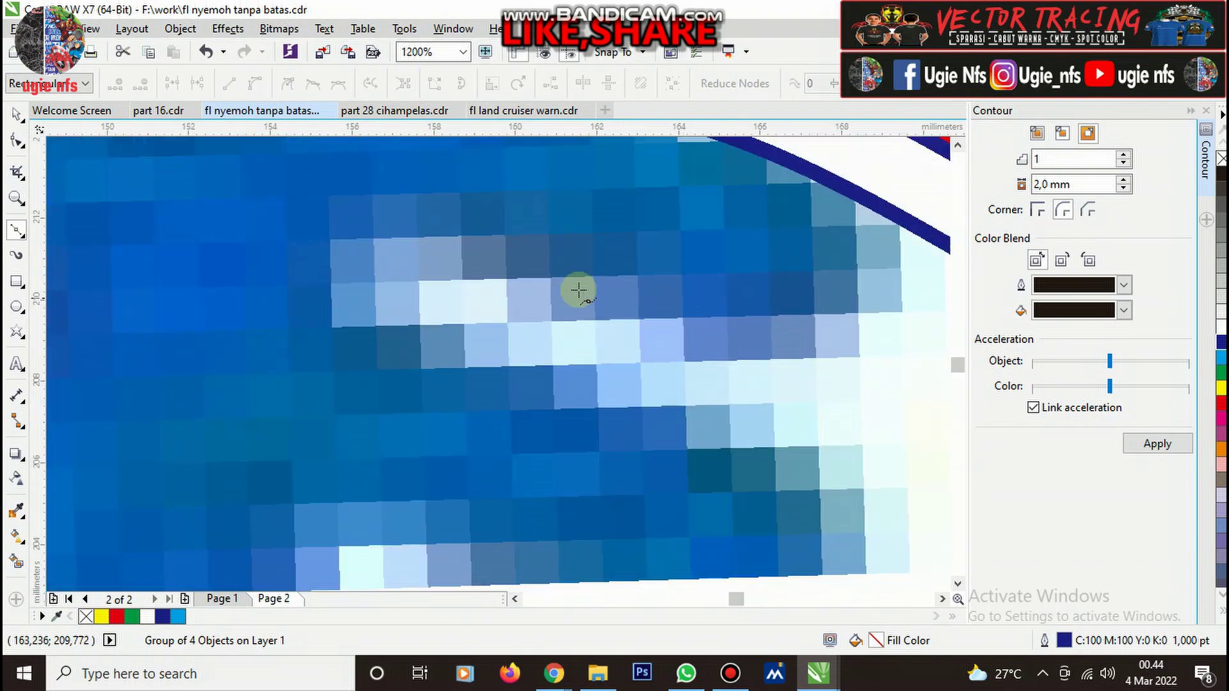
click(447, 242)
drag(777, 378, 777, 378)
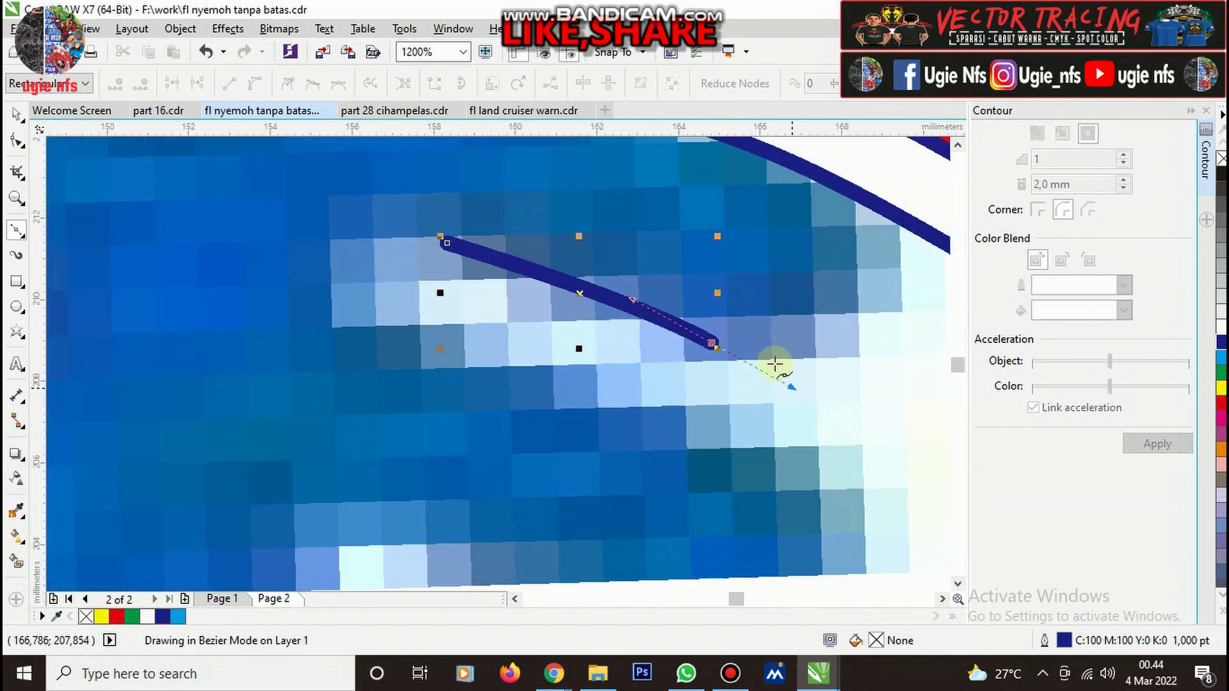
Continue the Bezier curve around the uppermost blue fingertip and back across the red heart toward the thumb.
scroll(780, 361, down, 2)
scroll(809, 323, up, 1)
drag(808, 312, 792, 254)
scroll(781, 391, down, 1)
scroll(564, 272, up, 1)
drag(585, 237, 501, 224)
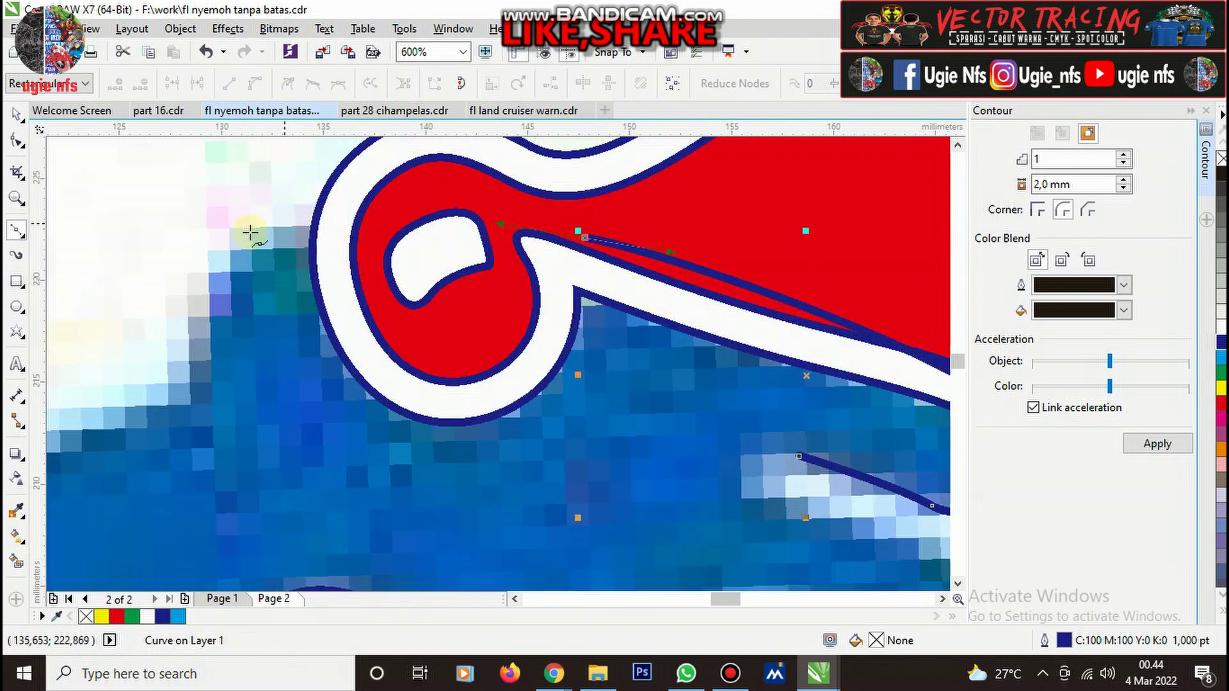
Continue the Bezier curve past the thumb, around the back of the blue hand and down to the wrist.
drag(239, 263, 185, 334)
scroll(480, 283, down, 2)
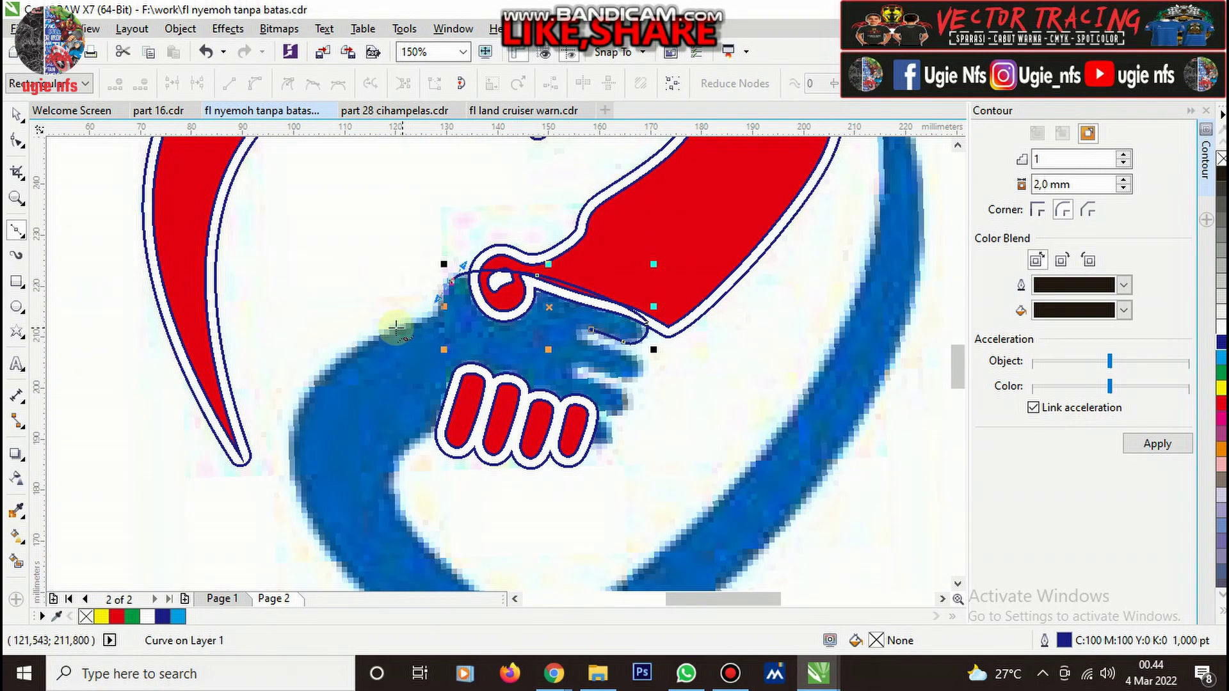
scroll(394, 340, up, 2)
drag(557, 248, 513, 263)
scroll(513, 263, down, 3)
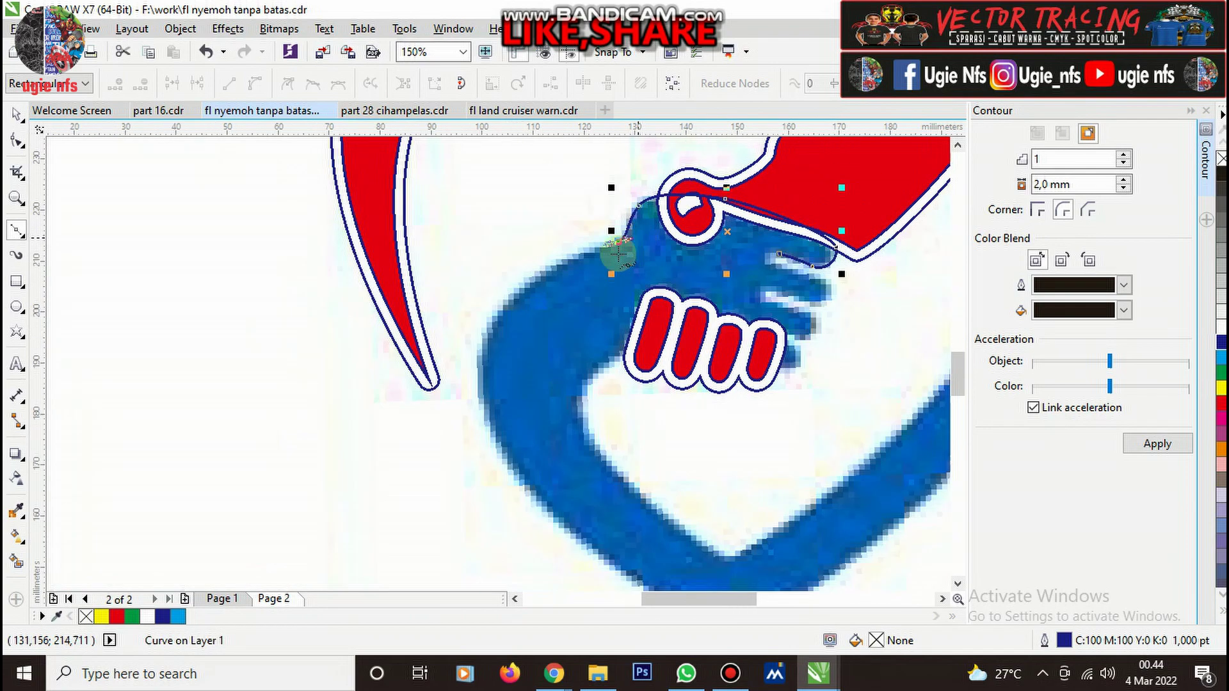
Trace the blue arm's outer edge from the wrist around the left bend and down the lower-left side.
scroll(515, 335, up, 1)
scroll(515, 335, up, 1)
scroll(516, 282, down, 2)
scroll(508, 275, up, 2)
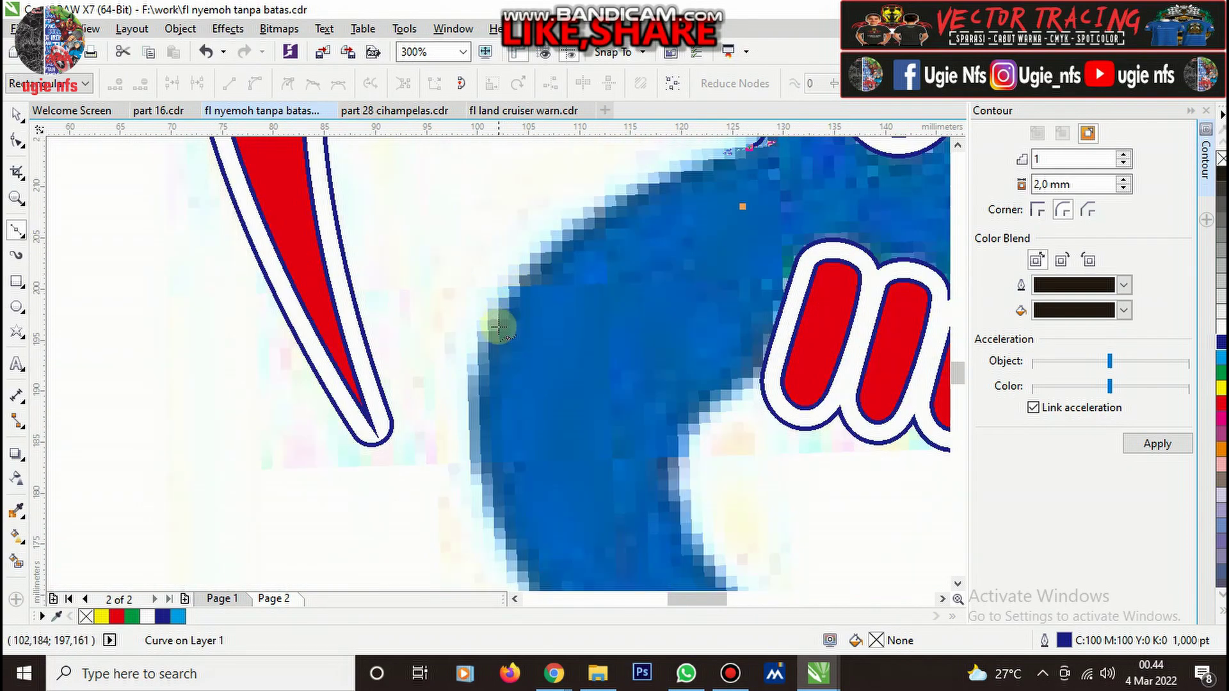
drag(486, 342, 440, 466)
scroll(437, 471, down, 3)
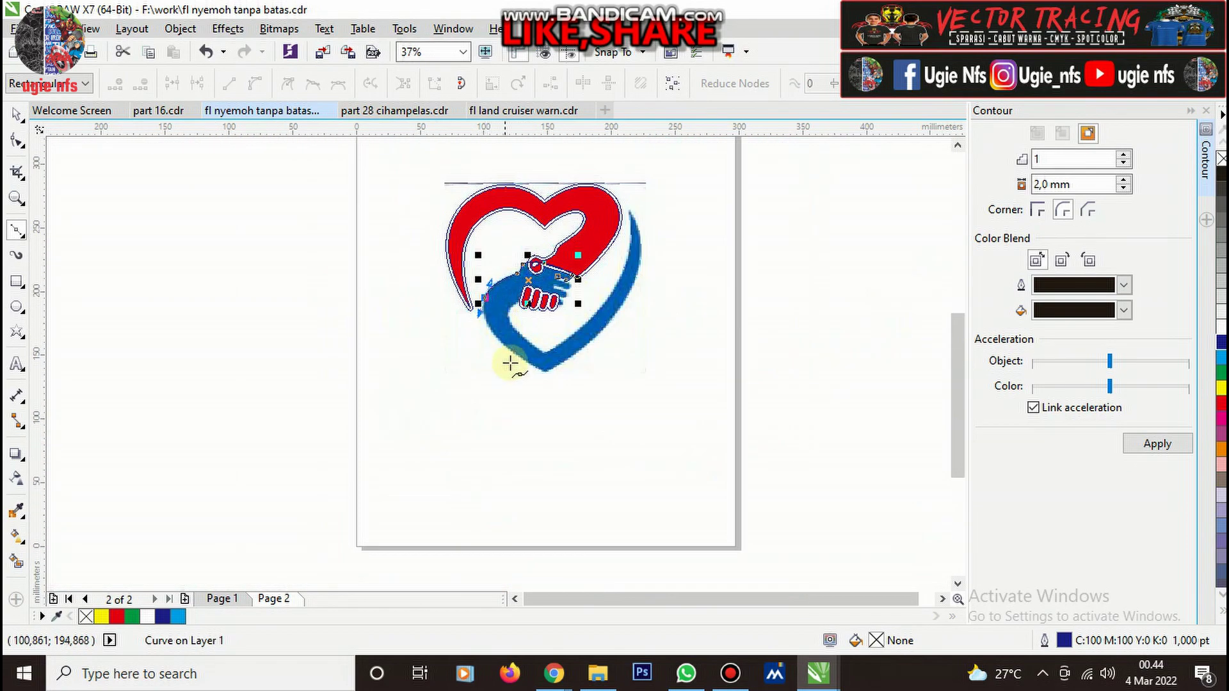
scroll(516, 340, up, 3)
drag(497, 249, 562, 312)
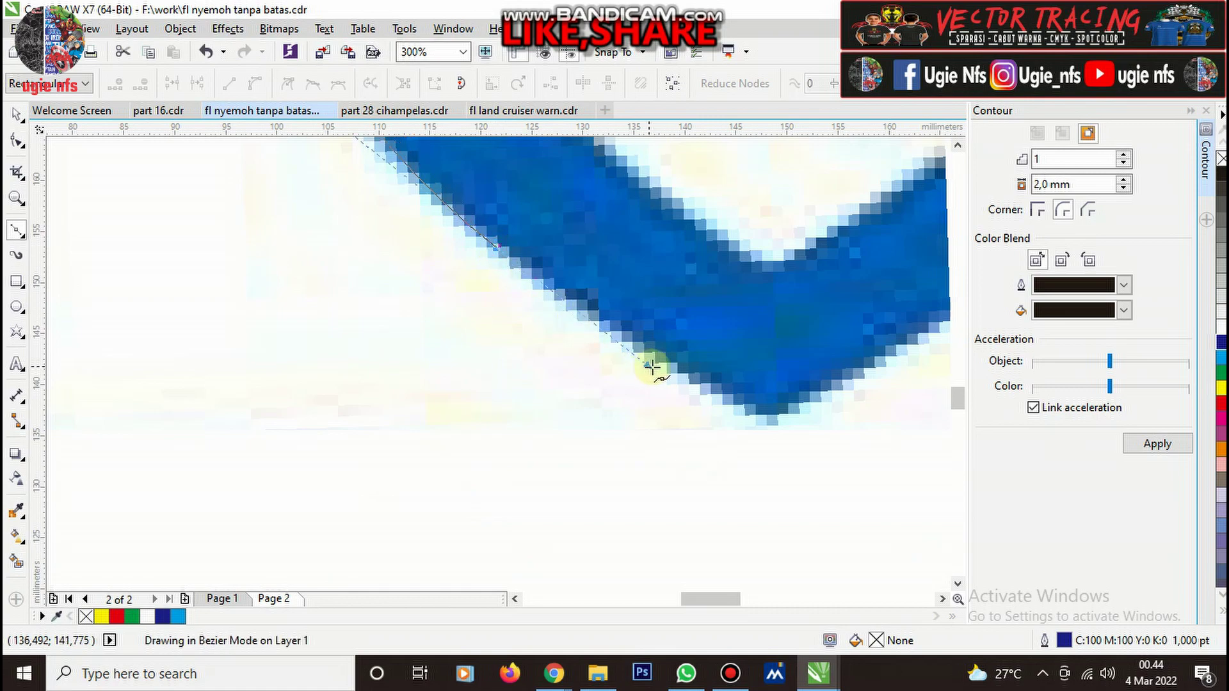
Extend the Bezier curve through the bottom point of the blue heart and partway up its outer right edge.
scroll(659, 370, down, 3)
scroll(639, 343, up, 4)
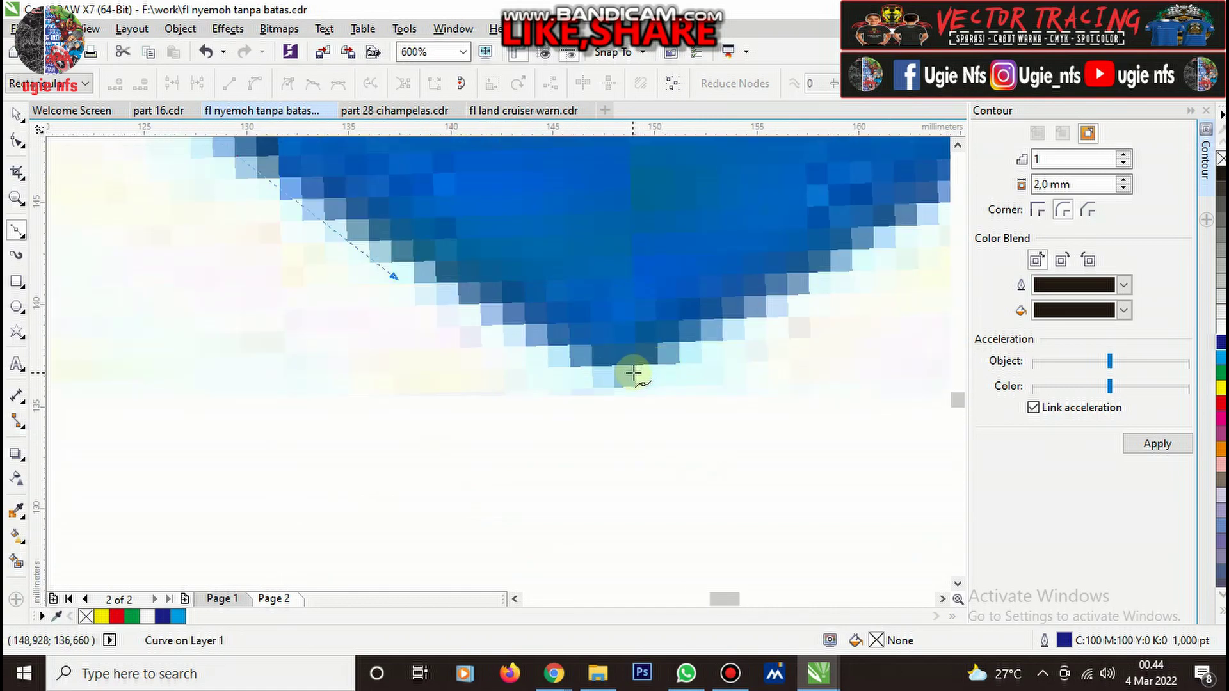
drag(627, 370, 651, 363)
scroll(626, 260, down, 3)
scroll(609, 258, up, 1)
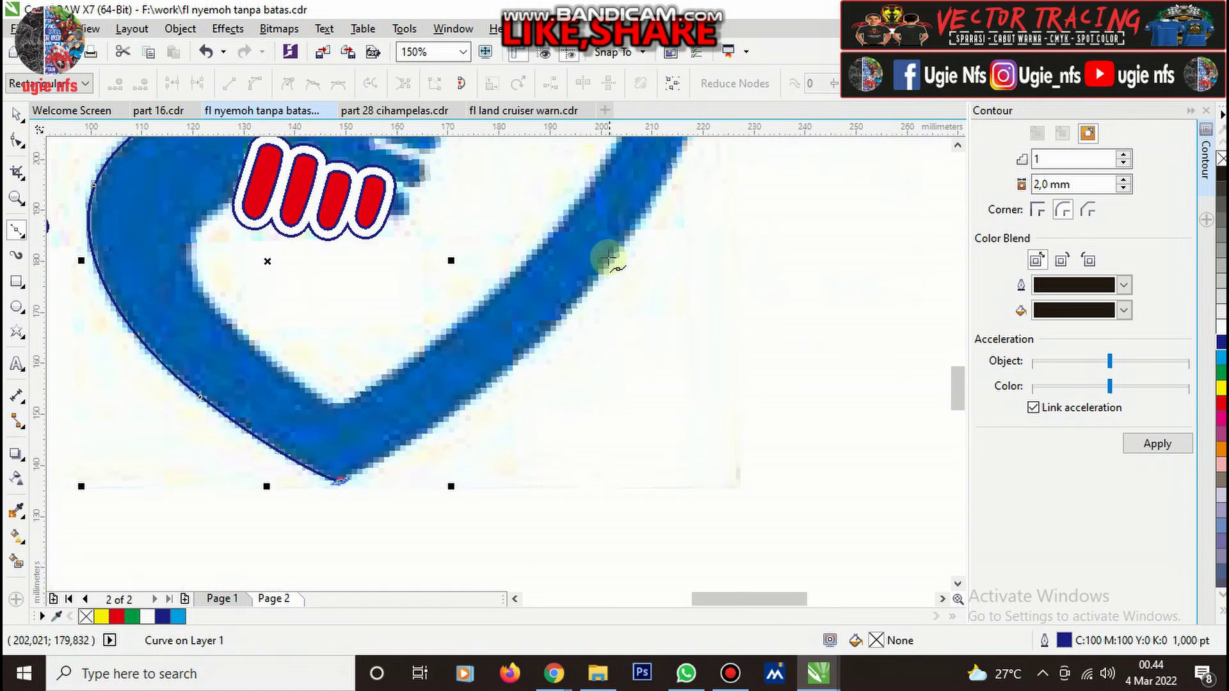
mouse_move(621, 253)
mouse_down()
mouse_move(700, 152)
mouse_move(672, 186)
mouse_move(703, 172)
mouse_up()
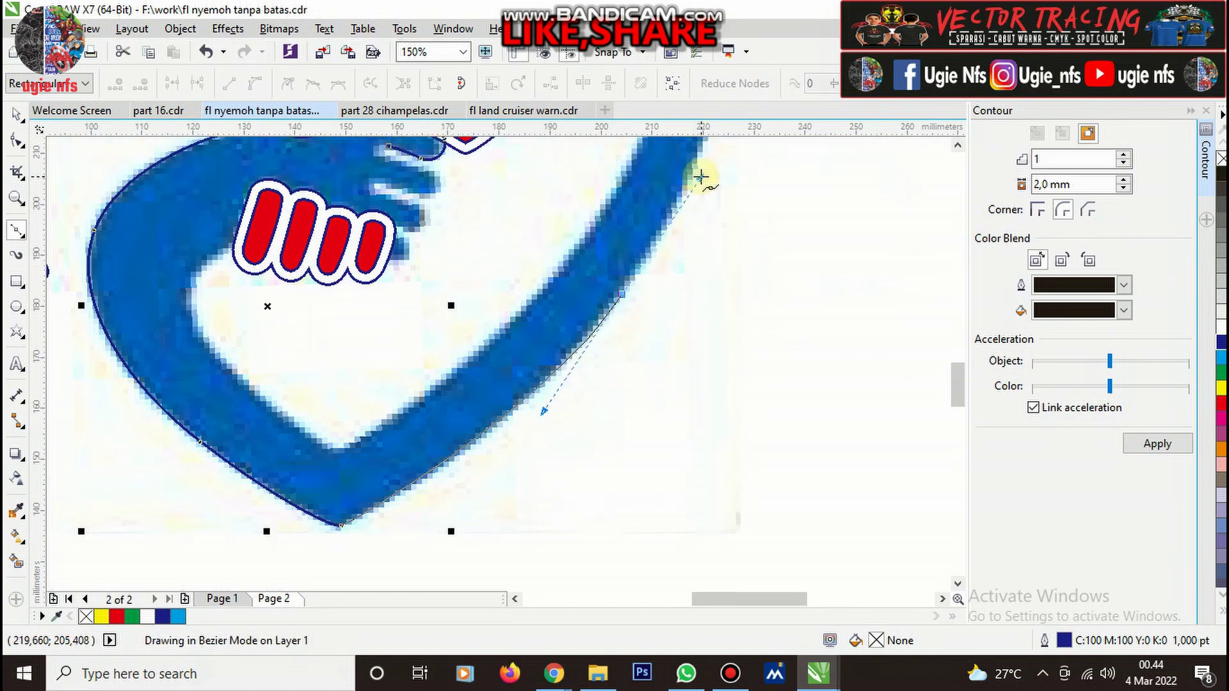
Trace the rest of the outer right edge up to the pointed upper tip of the blue swoosh.
scroll(609, 301, down, 2)
scroll(620, 285, up, 2)
scroll(600, 276, down, 1)
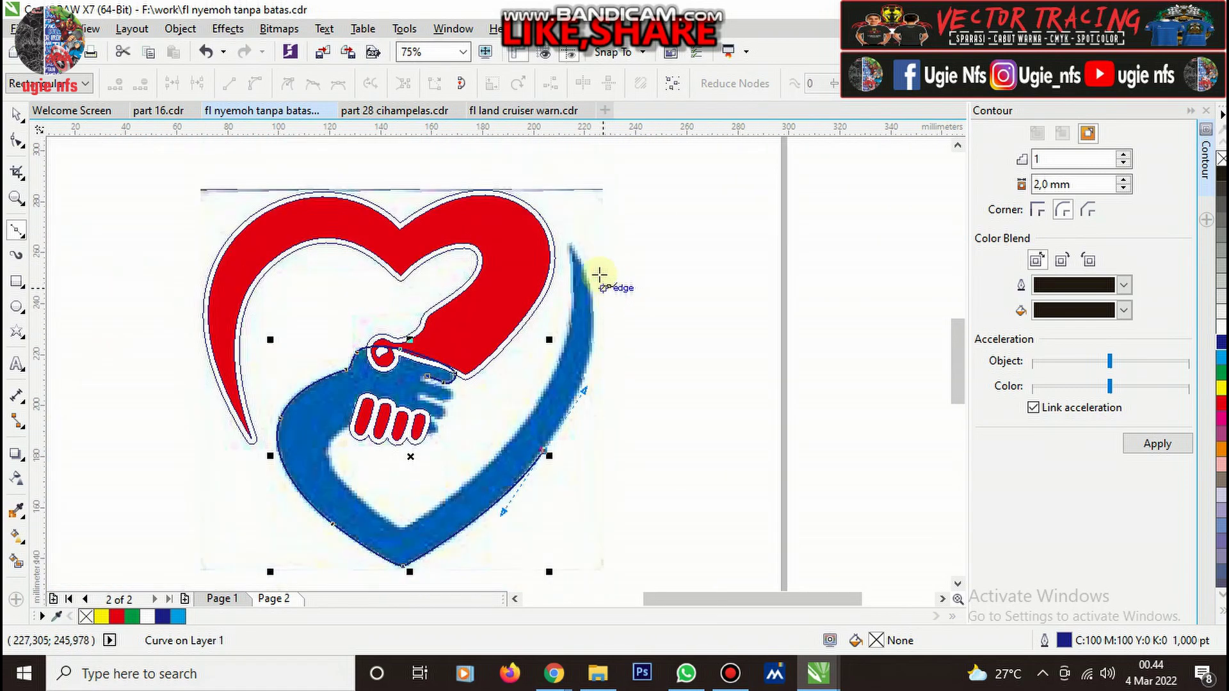
scroll(572, 256, up, 1)
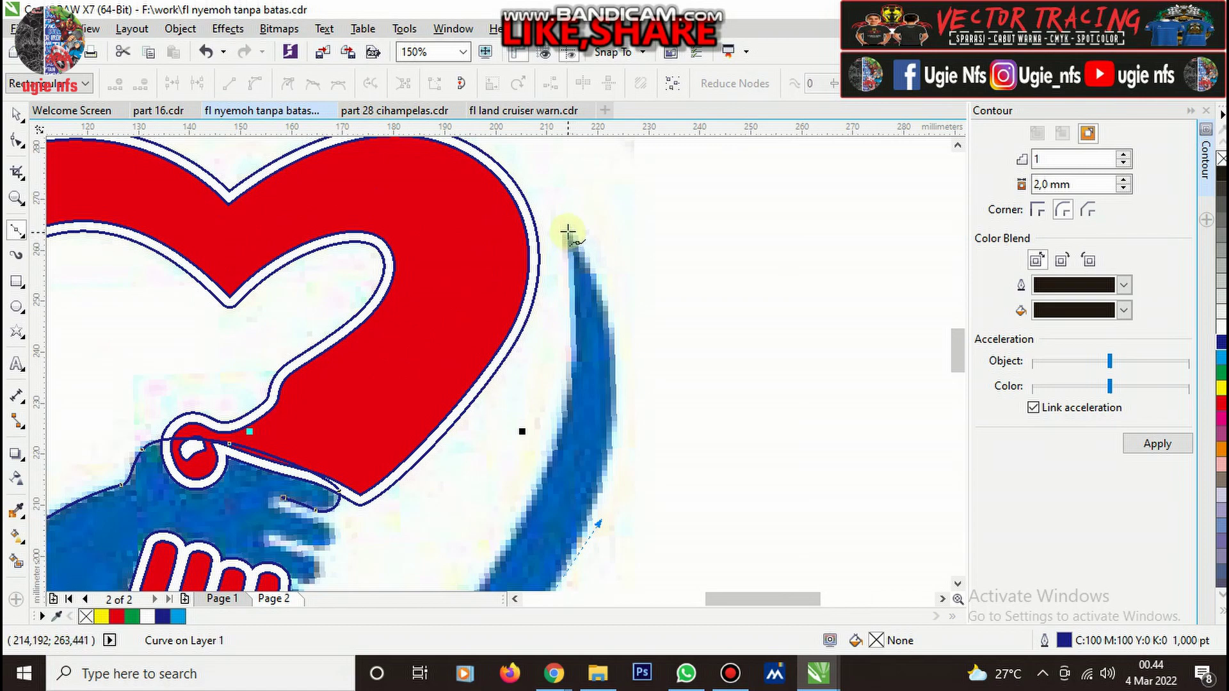
drag(568, 231, 485, 166)
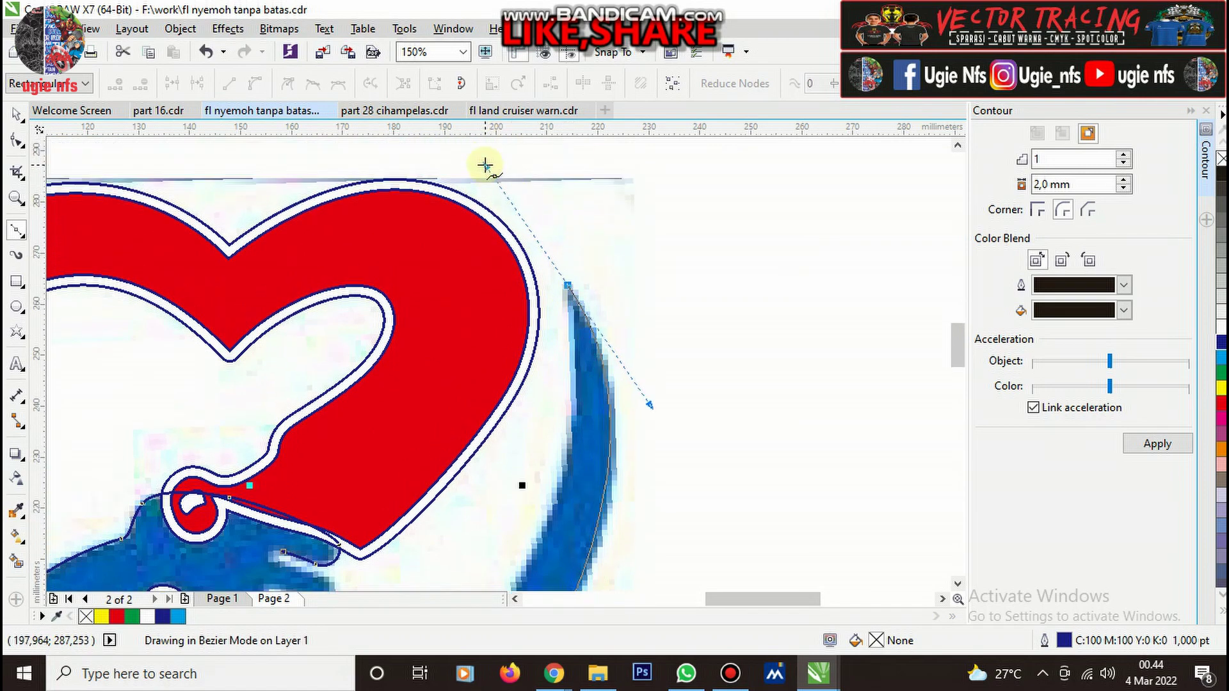
Trace the swoosh's inner edge from its pointed tip down to the middle of the right side.
scroll(579, 406, down, 2)
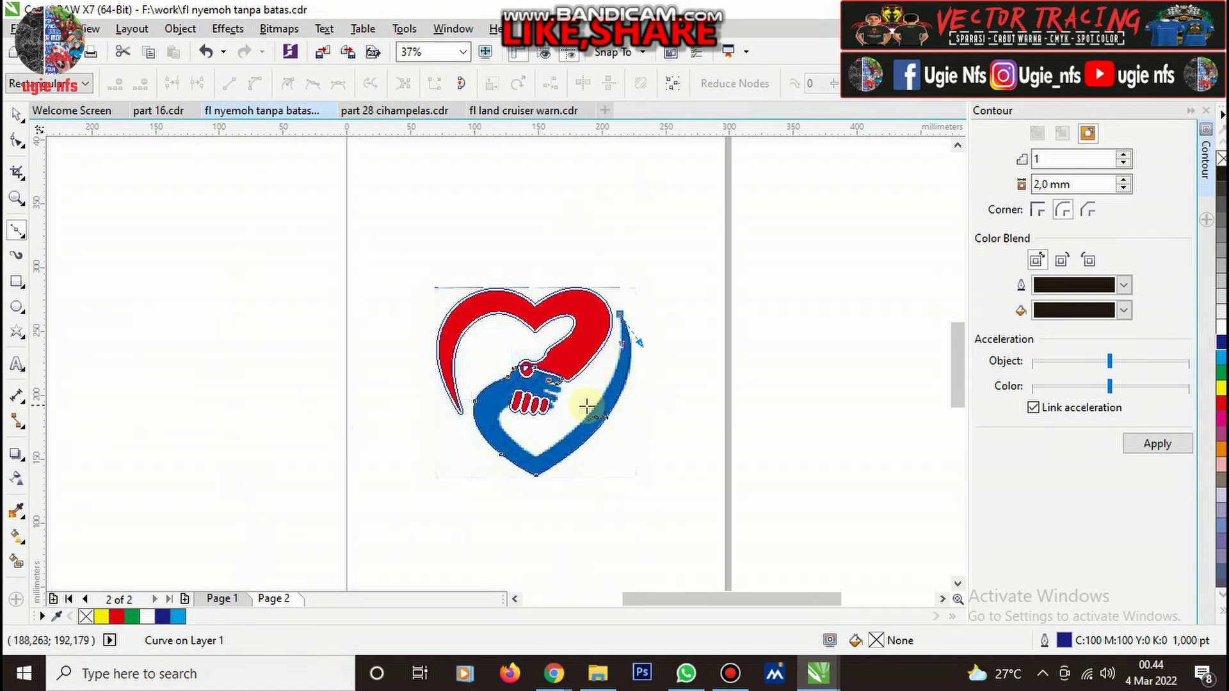
scroll(631, 392, up, 2)
drag(633, 392, 538, 537)
scroll(657, 398, down, 2)
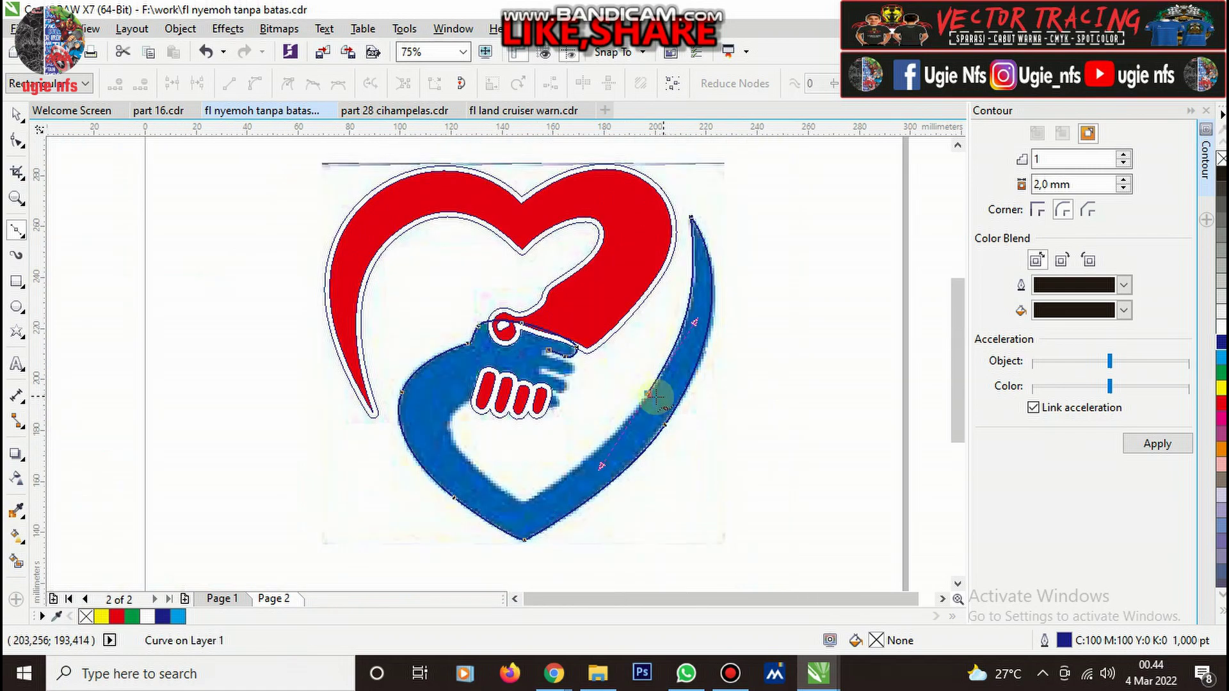
Continue the Bezier curve through the inner bottom point of the blue heart and up to the arm's inner left bend.
scroll(589, 452, up, 3)
drag(637, 464, 447, 241)
scroll(506, 359, down, 3)
scroll(489, 341, up, 2)
scroll(506, 370, up, 3)
scroll(585, 365, down, 3)
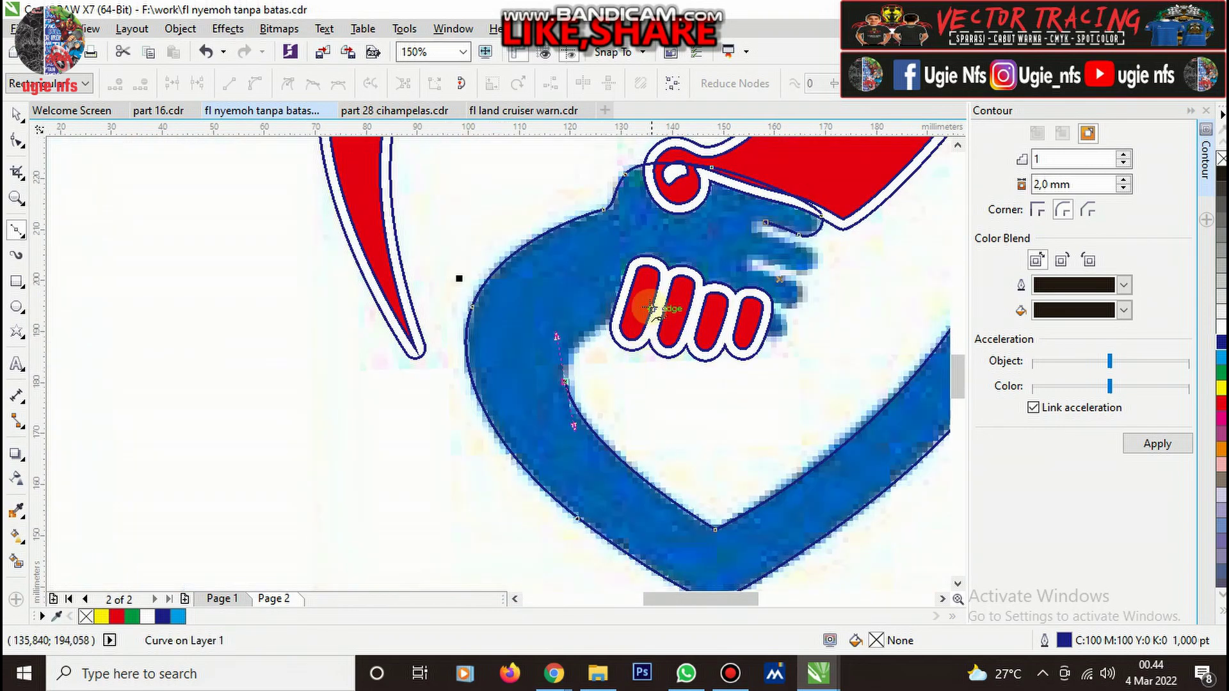
Continue the Bezier curve from the arm's inner bend across behind the red fingers and around the lowest blue fingertip.
scroll(649, 309, up, 3)
drag(760, 288, 447, 348)
scroll(448, 348, down, 3)
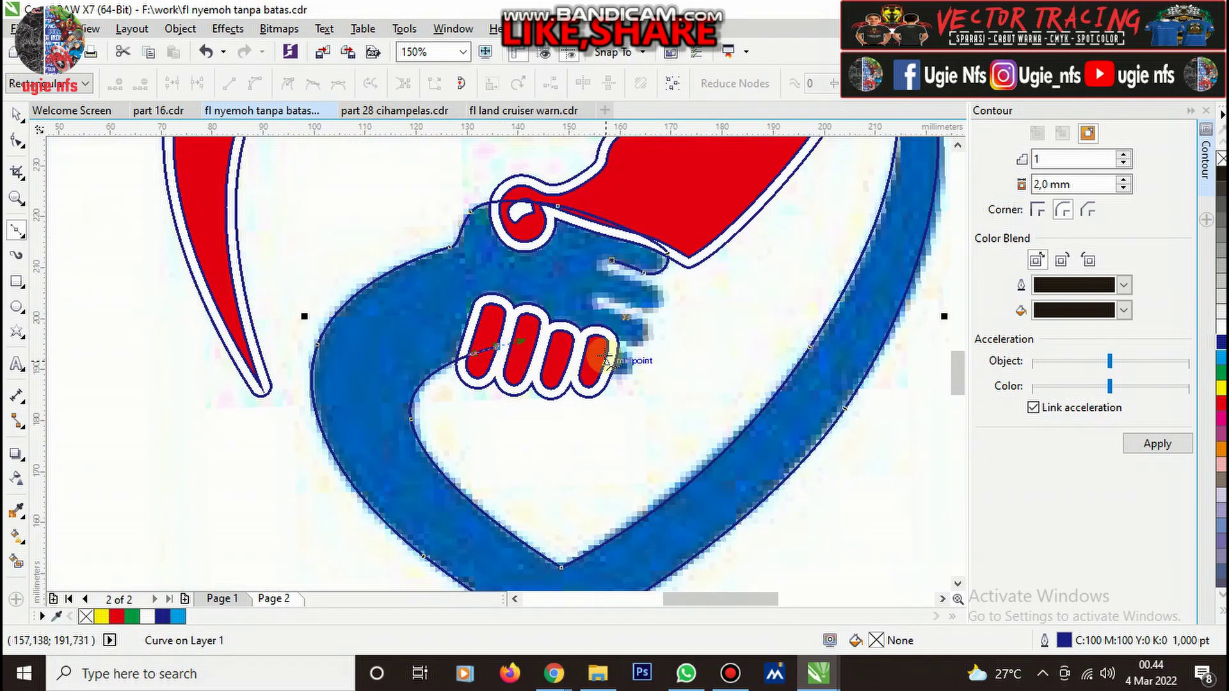
scroll(605, 362, up, 3)
drag(571, 385, 695, 348)
drag(614, 282, 529, 251)
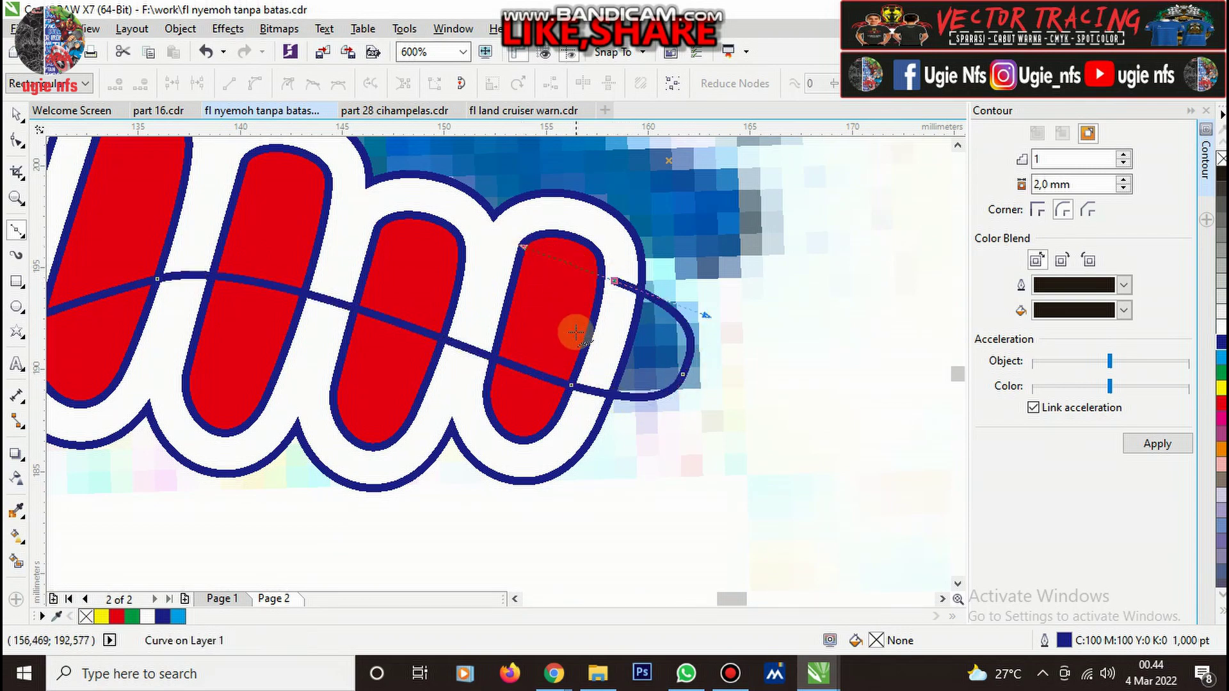
Trace the gap above the lowest blue finger and continue around the tip of the next finger up.
scroll(574, 332, down, 3)
scroll(562, 315, up, 3)
drag(534, 302, 767, 296)
drag(712, 246, 649, 217)
scroll(646, 274, up, 2)
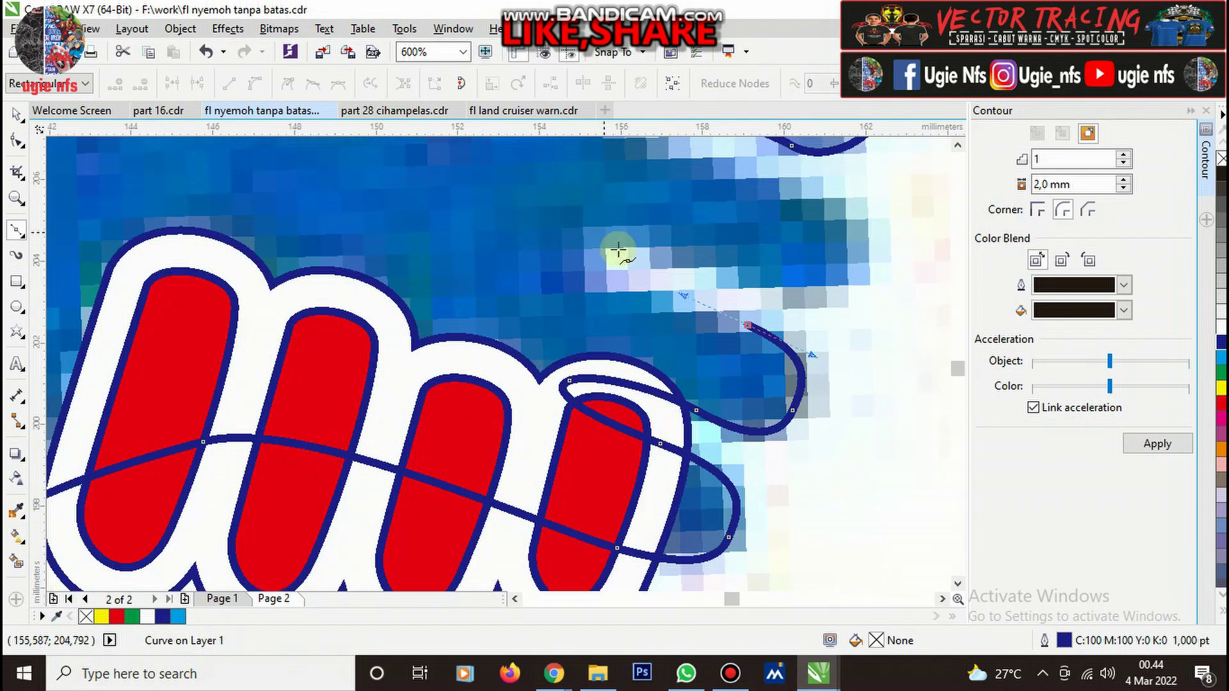
Trace the white gap in the middle of the blue fingers and around the tip of the second finger from the top.
click(563, 292)
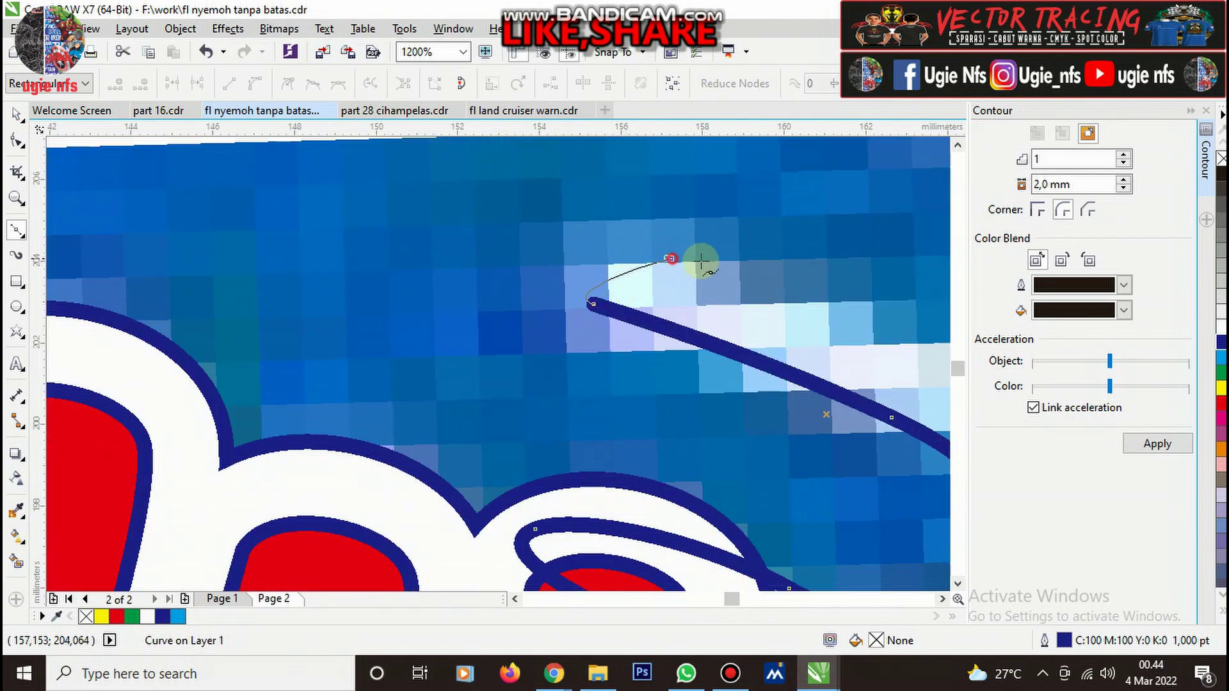
scroll(586, 274, down, 4)
scroll(668, 291, up, 4)
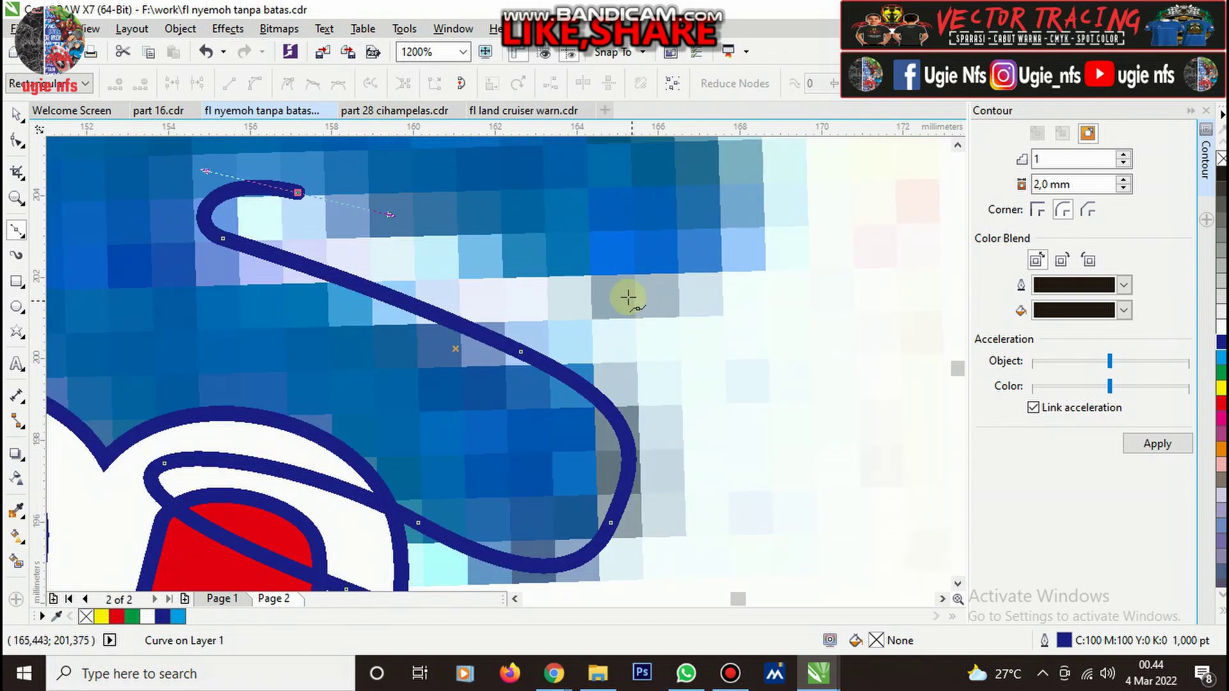
drag(629, 297, 746, 233)
scroll(667, 266, down, 4)
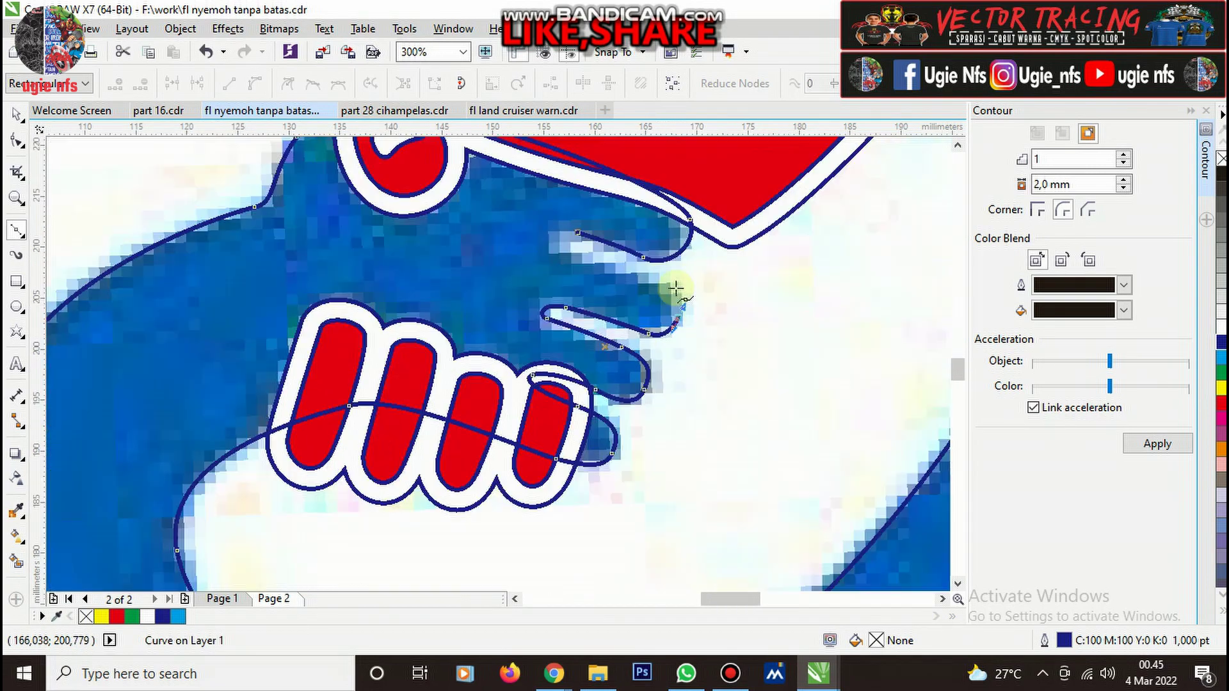
scroll(637, 282, up, 4)
drag(639, 293, 501, 241)
scroll(598, 282, down, 4)
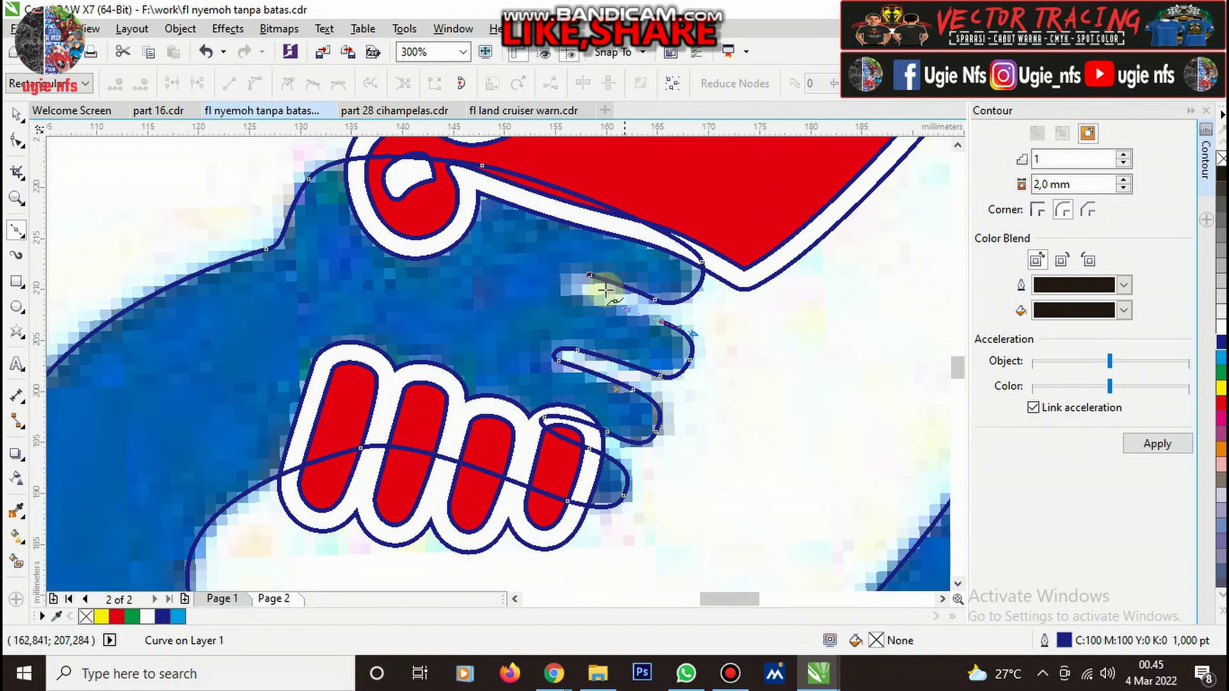
Trace the gap below the top blue finger and close the Bezier curve at its starting node.
scroll(576, 310, up, 4)
drag(564, 318, 479, 304)
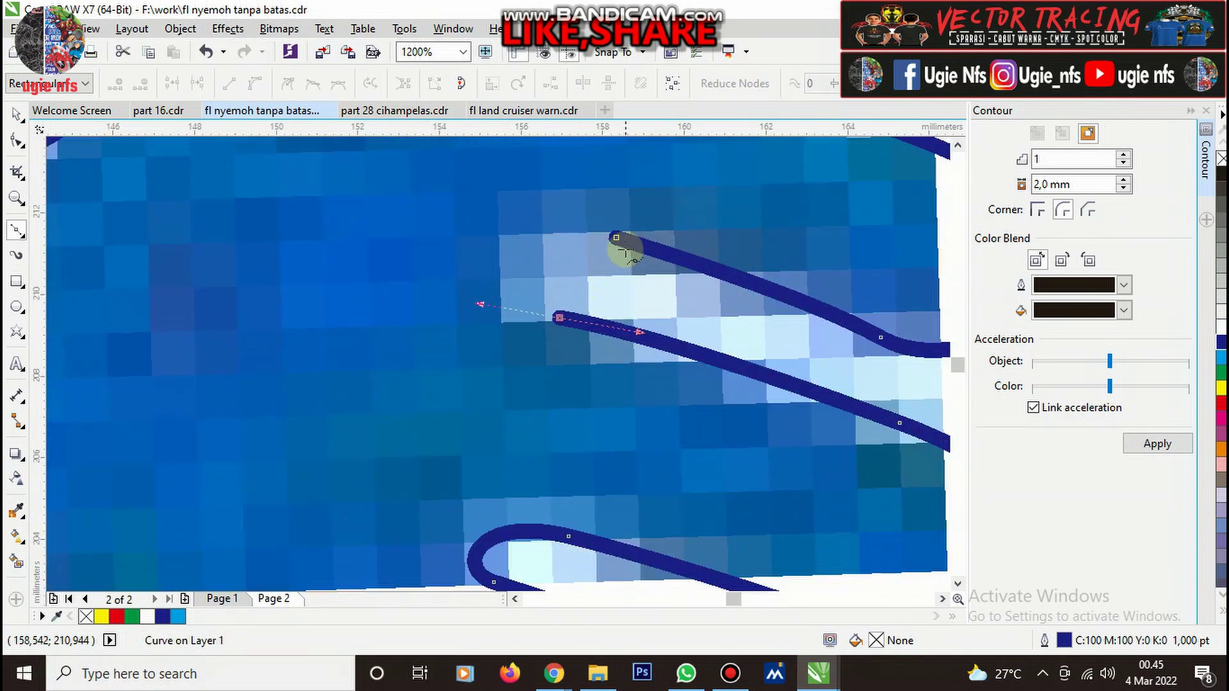
drag(616, 237, 444, 208)
scroll(573, 339, down, 2)
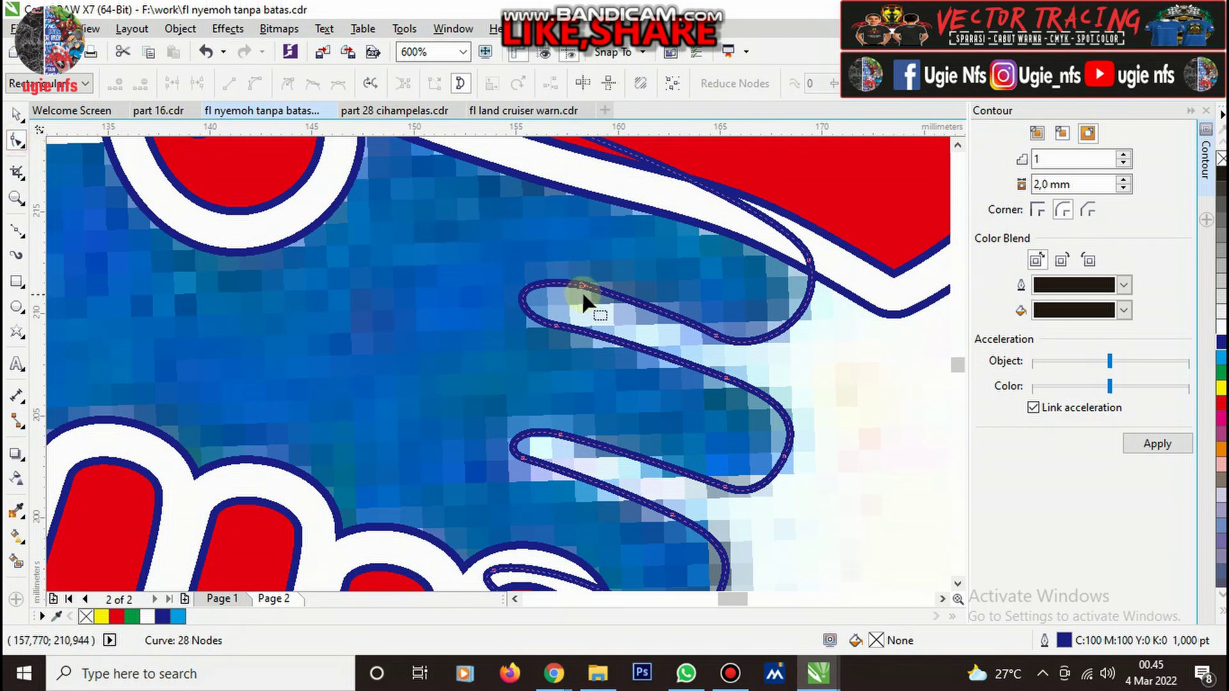
Replace the node on the upper edge of the gap below the top blue finger and adjust the gap's inner end to fit.
scroll(584, 298, up, 2)
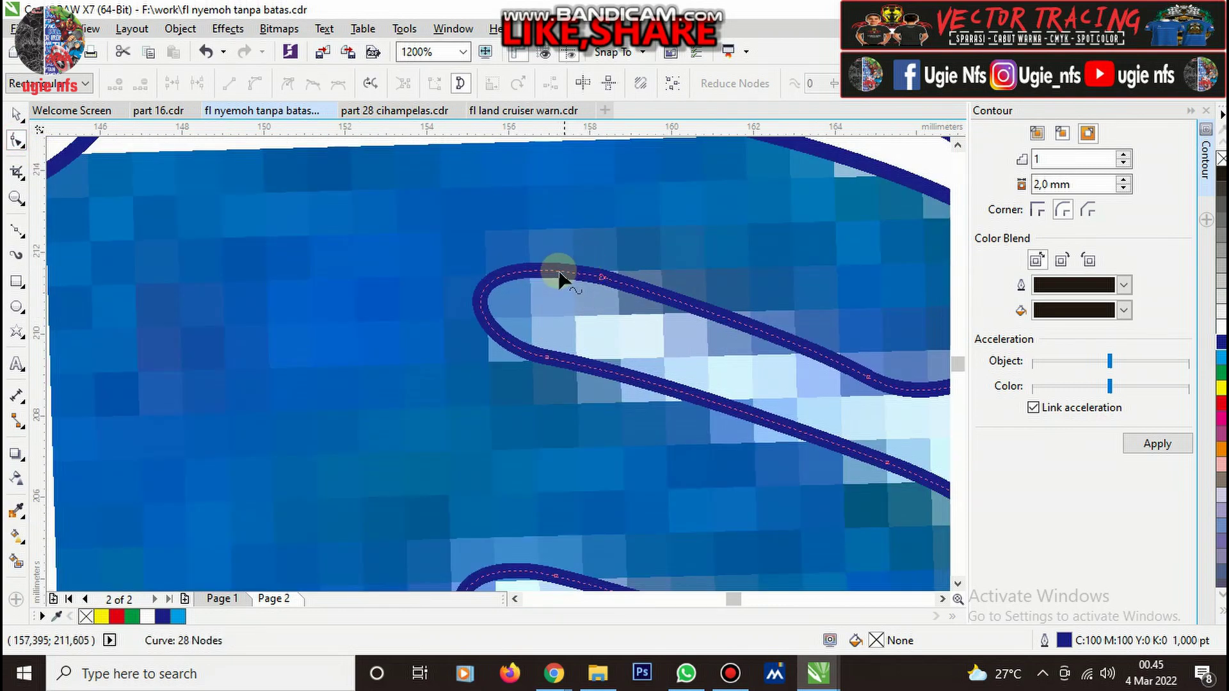
double_click(562, 274)
drag(582, 258, 640, 283)
key(Delete)
drag(549, 356, 543, 346)
drag(466, 334, 461, 324)
scroll(656, 332, down, 3)
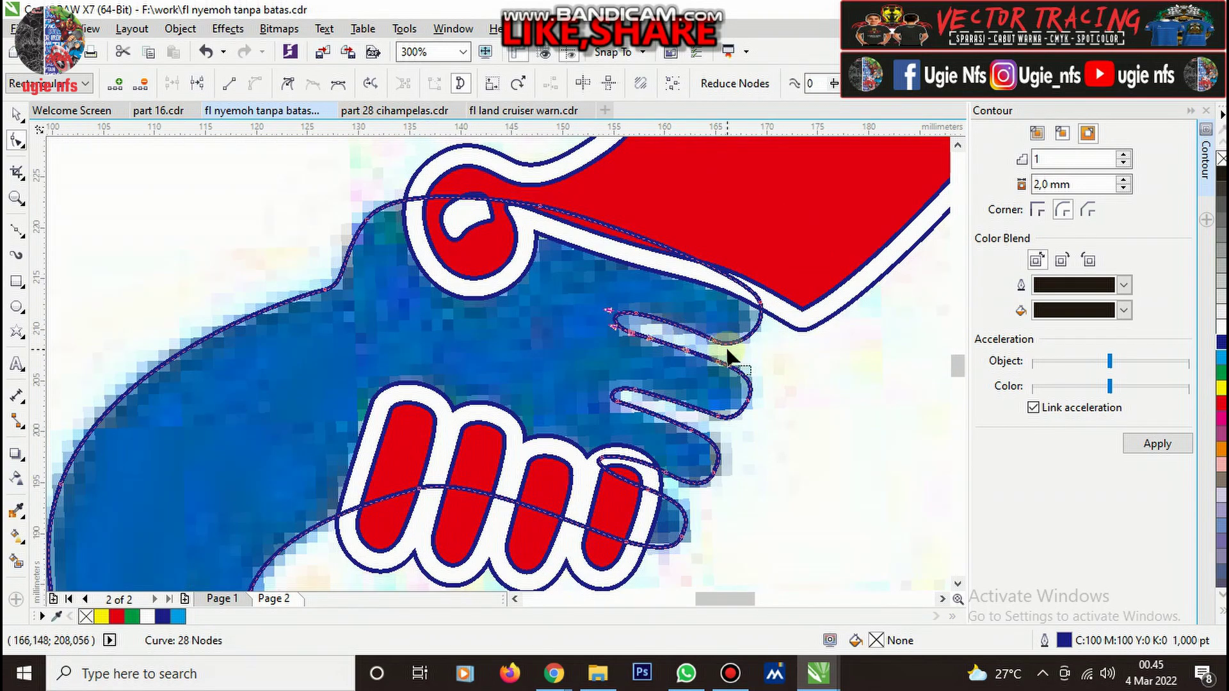
Try to shift the node on the underside of the top blue finger.
scroll(666, 301, up, 4)
drag(659, 275, 630, 275)
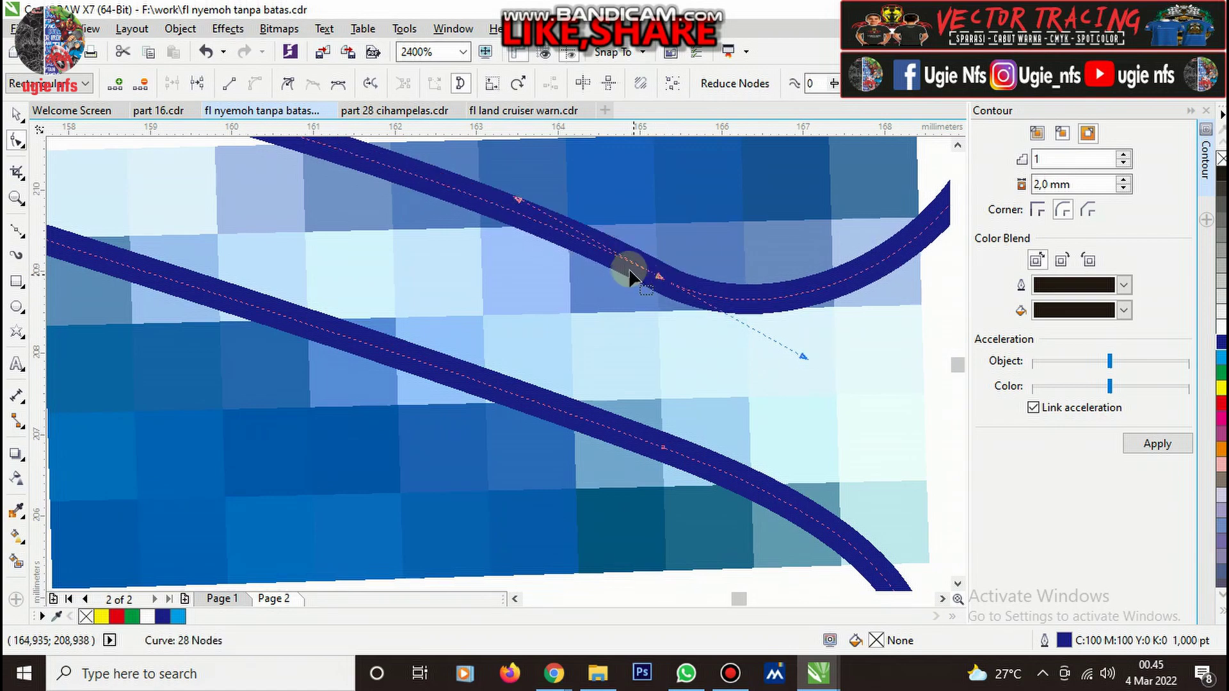
key(ctrl+z)
scroll(727, 349, down, 3)
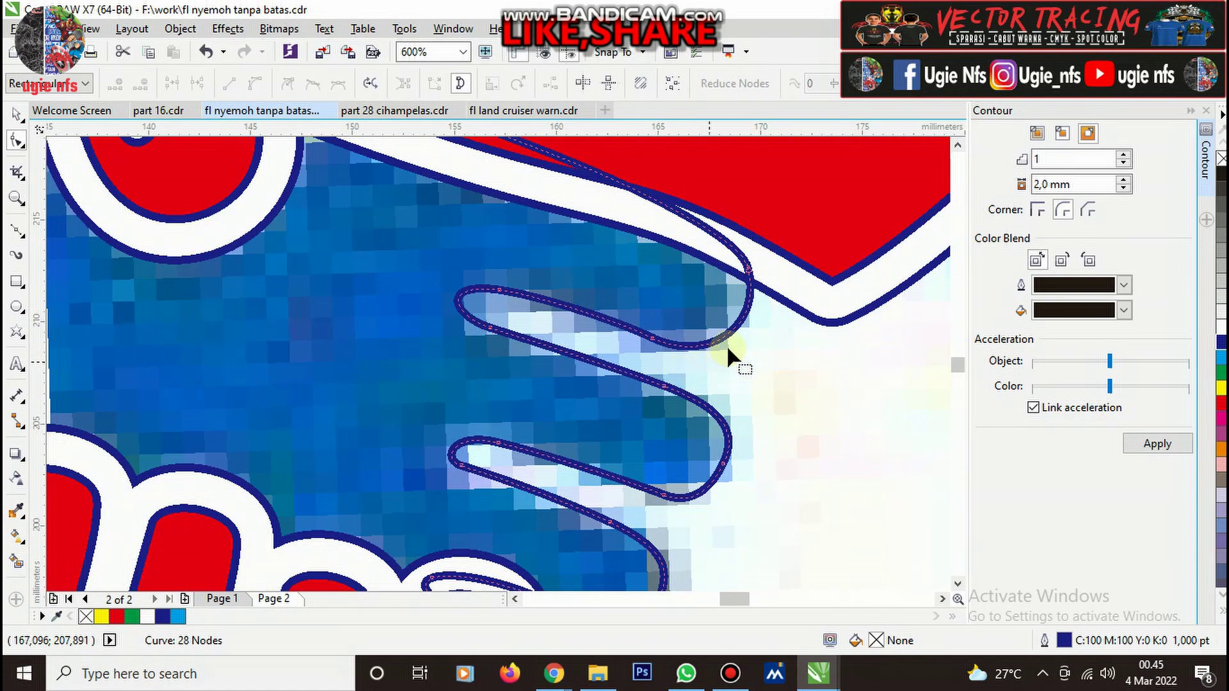
Rework the nodes around the tip of the second blue finger from the top so the outline rounds off to match the bitmap.
scroll(733, 339, up, 3)
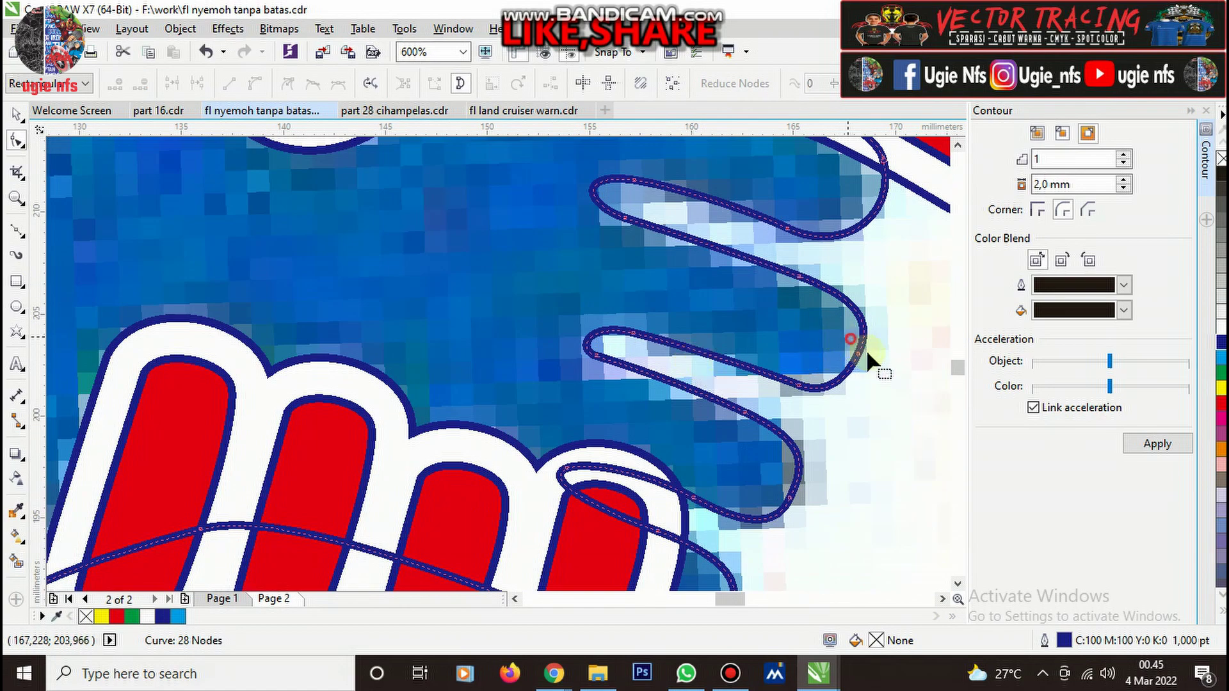
key(Delete)
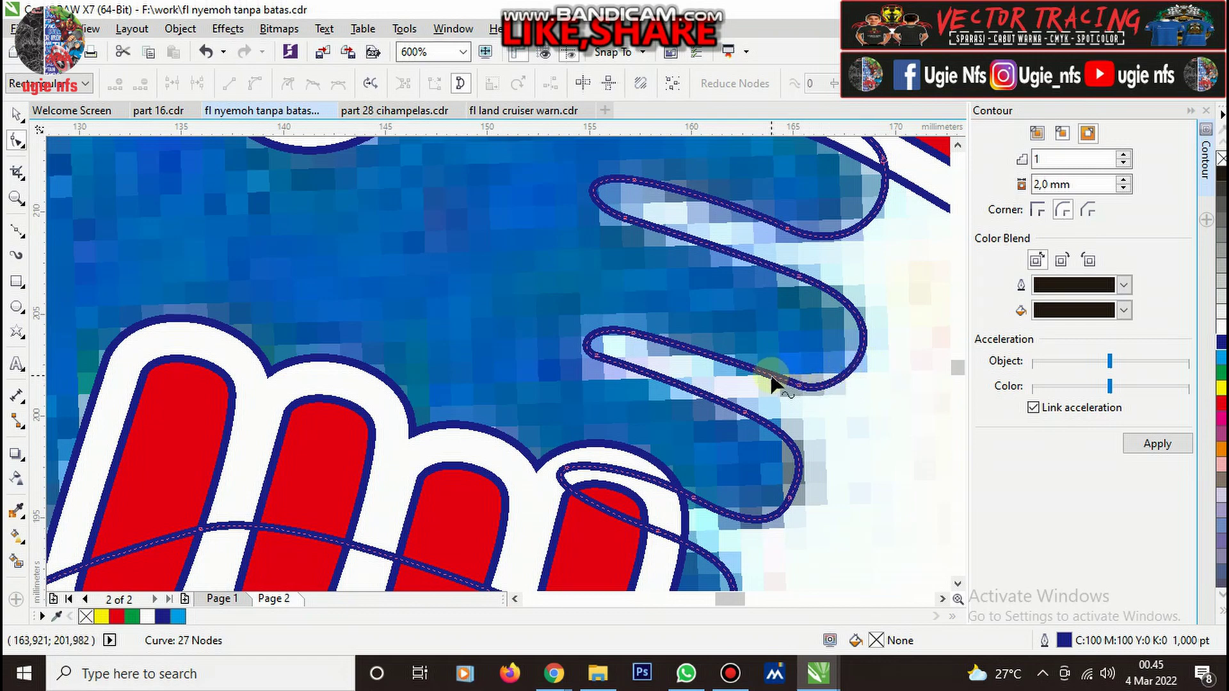
double_click(771, 379)
key(Delete)
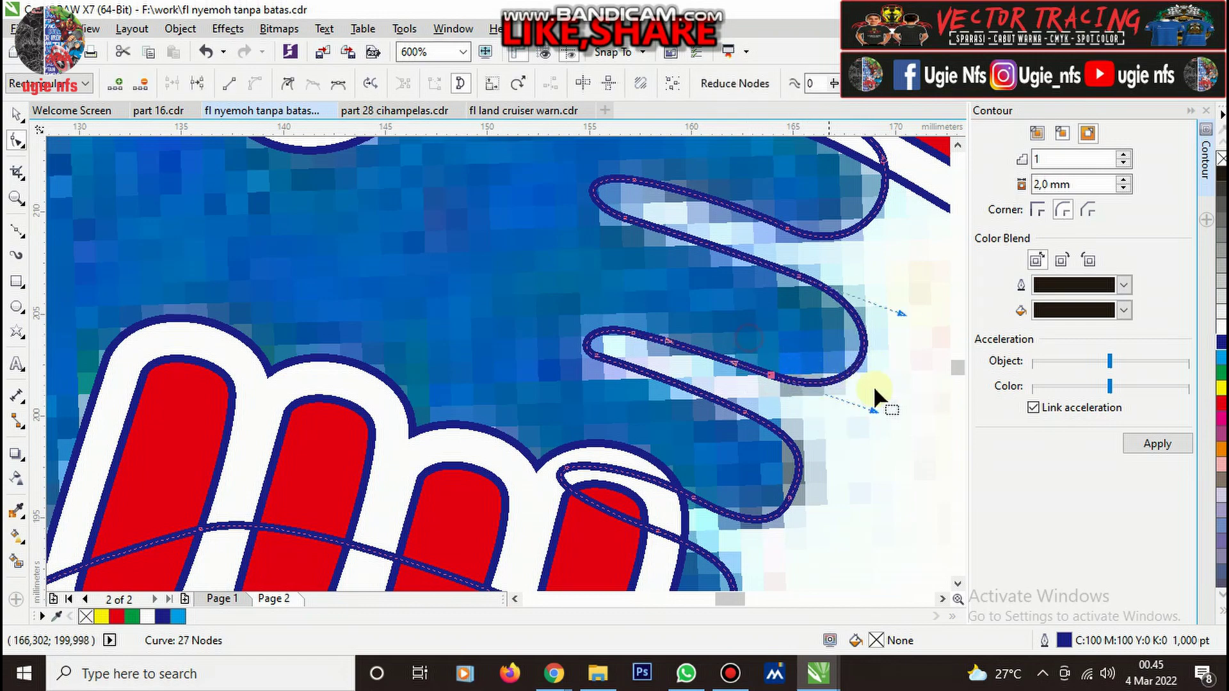
double_click(862, 352)
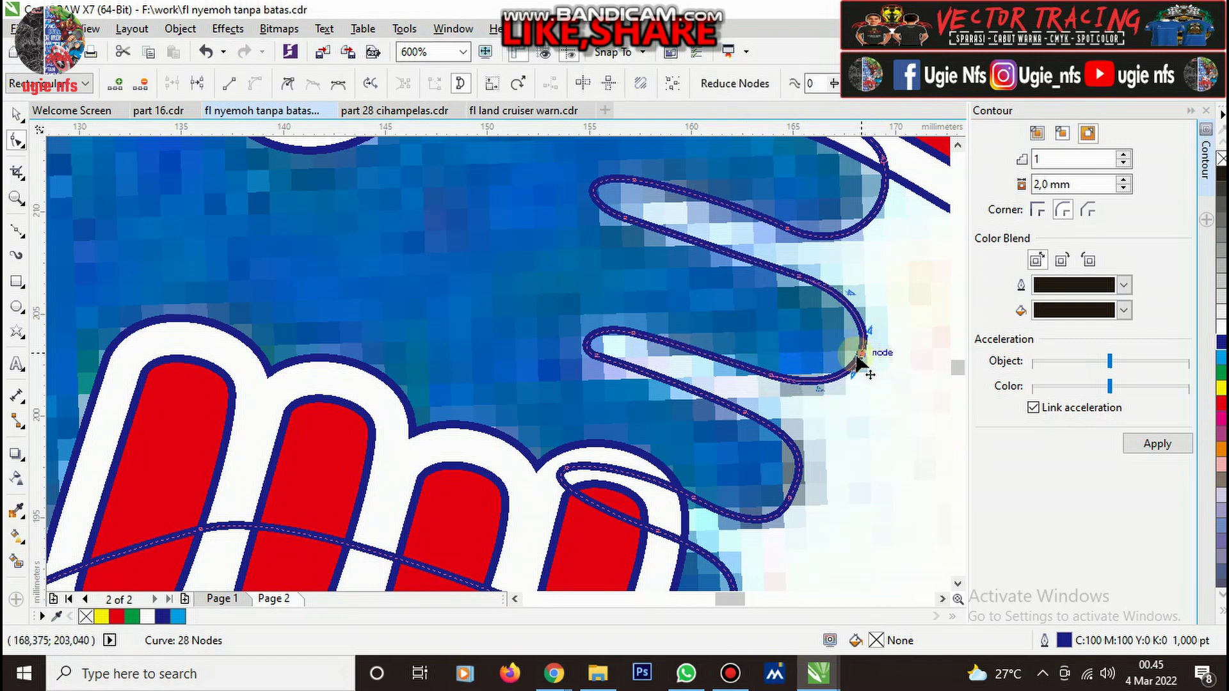
scroll(858, 360, up, 1)
drag(864, 351, 835, 405)
scroll(678, 397, down, 3)
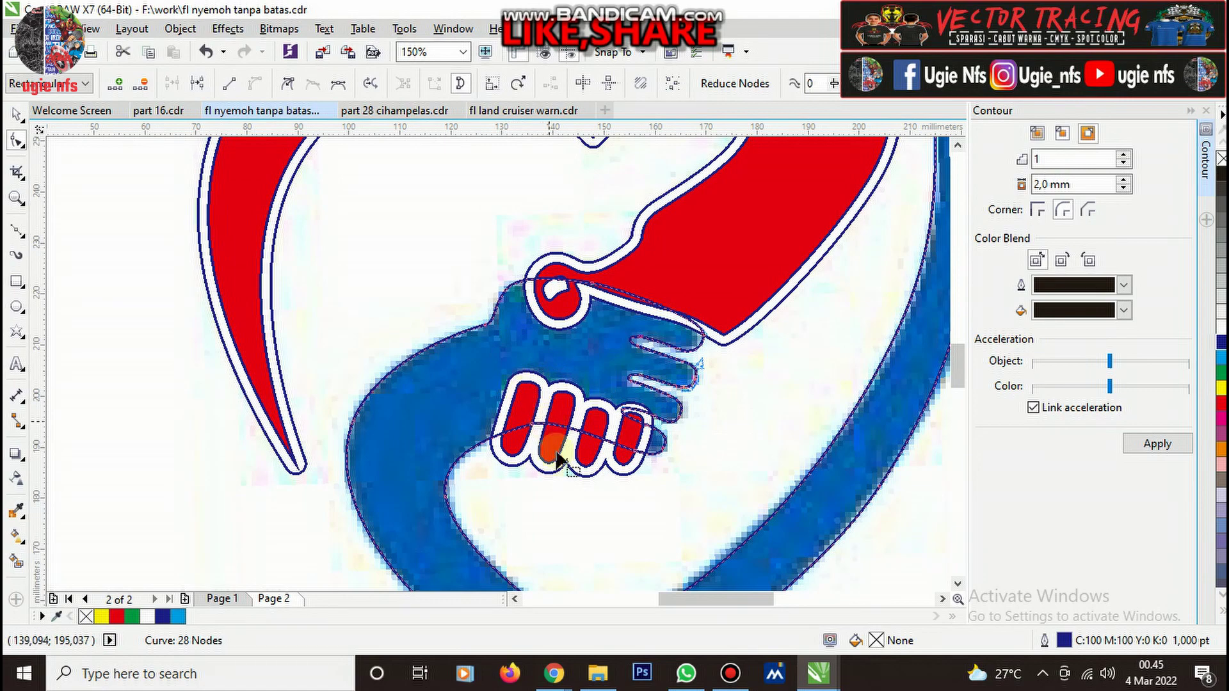
Remove the middle node on the swoosh's outer right edge and reshape that edge with the bottom point's curve handle.
scroll(557, 457, down, 1)
scroll(576, 474, up, 1)
scroll(643, 412, down, 1)
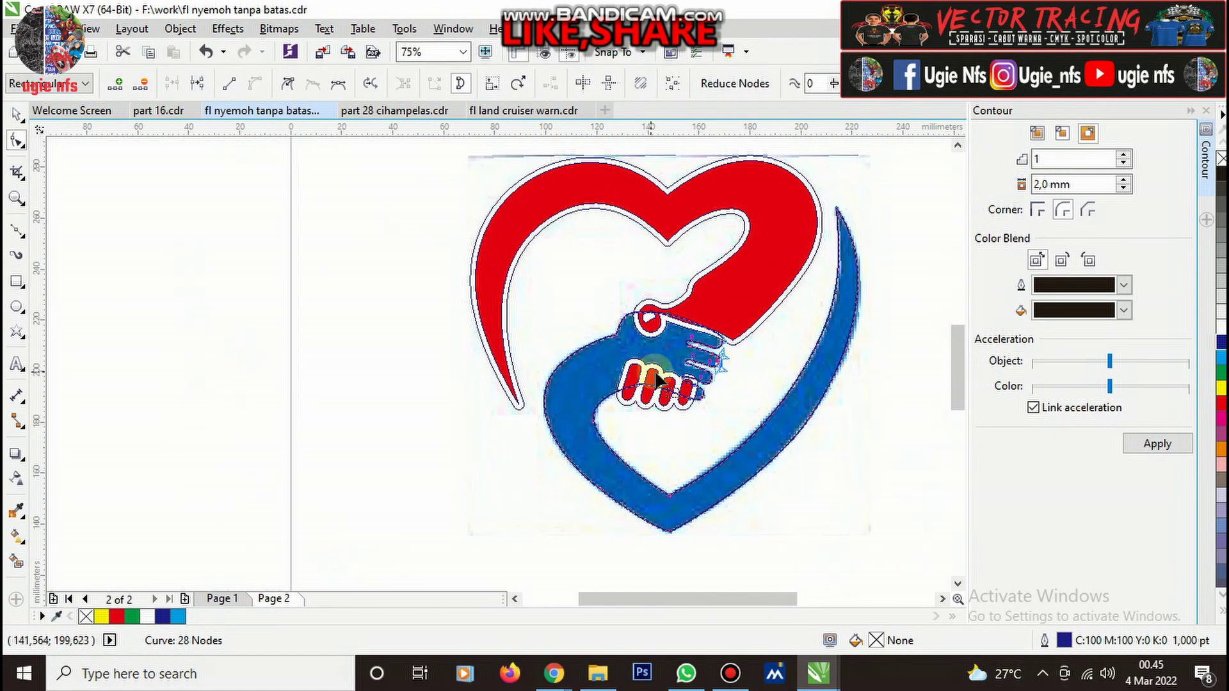
scroll(800, 387, up, 1)
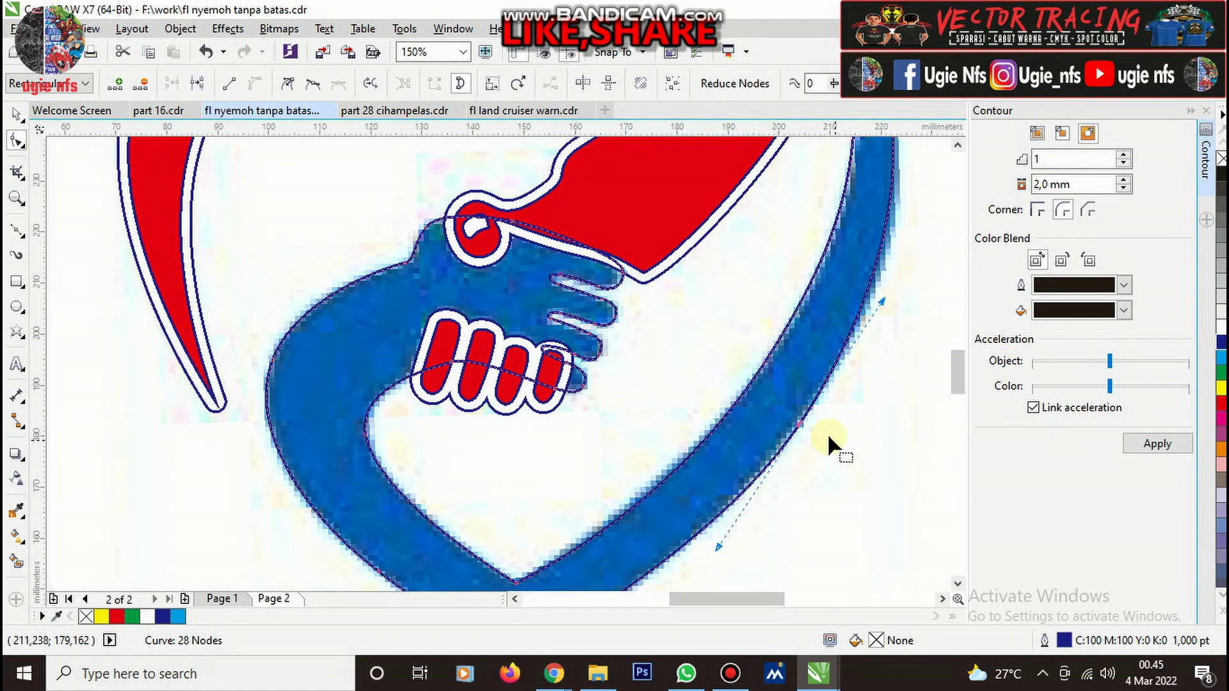
double_click(801, 424)
scroll(729, 479, down, 1)
click(636, 524)
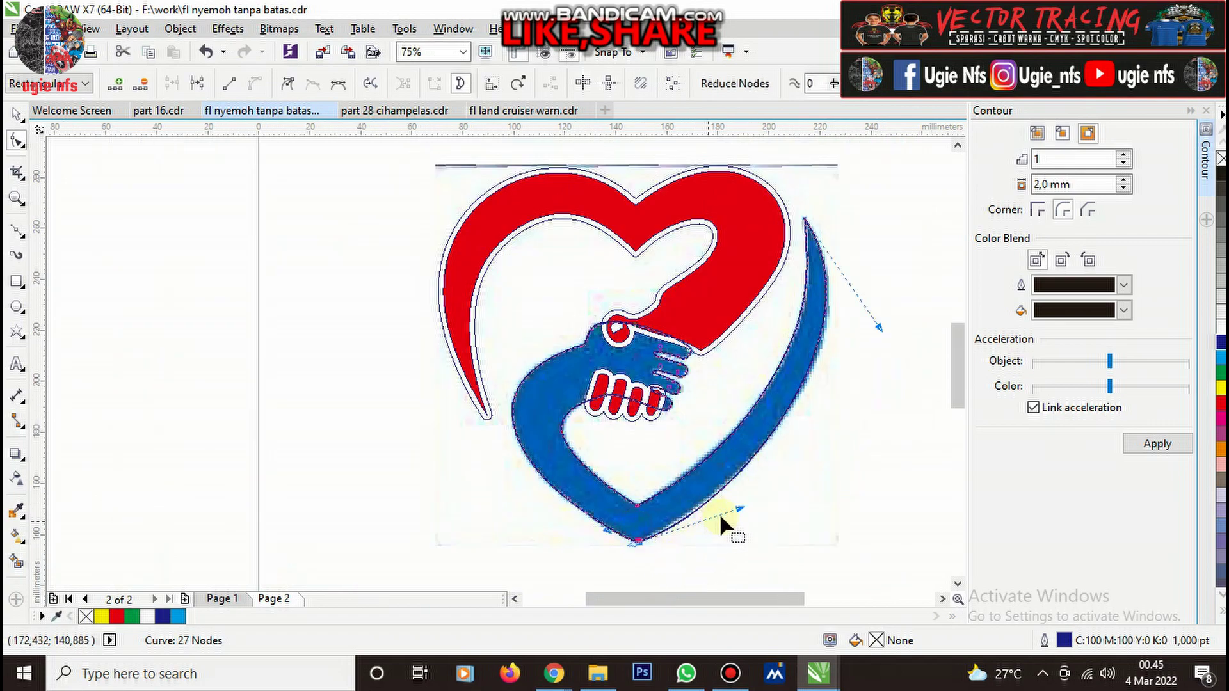
scroll(719, 513, up, 1)
drag(769, 466, 799, 442)
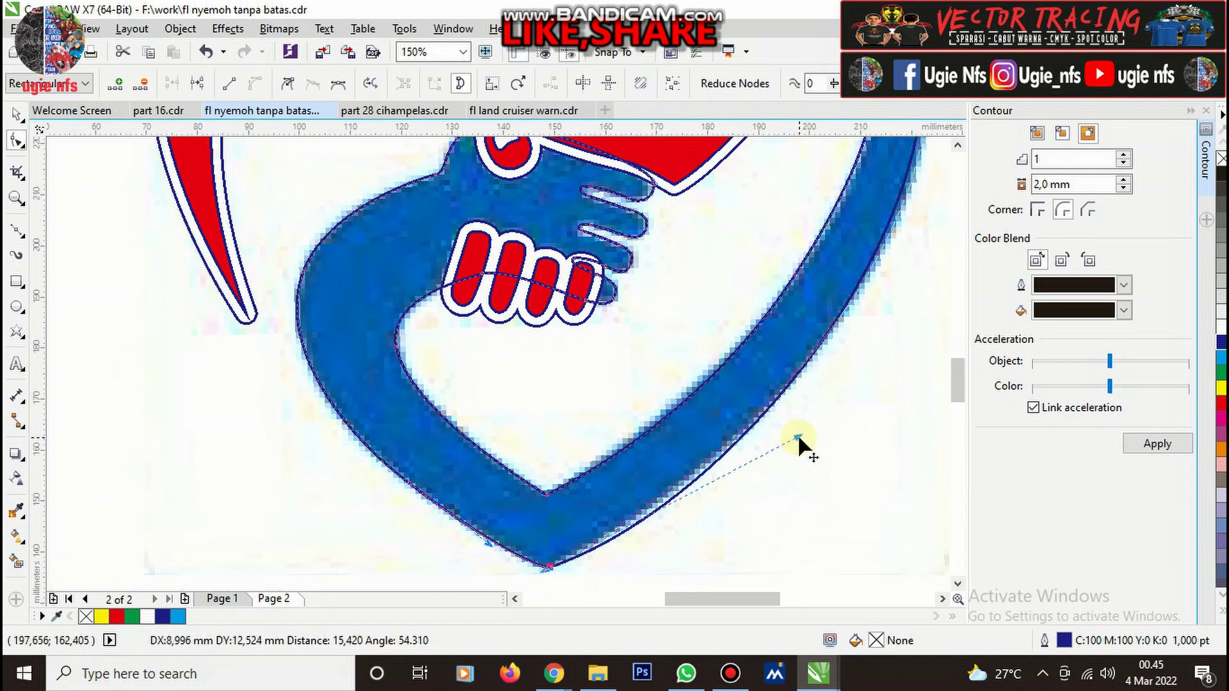
scroll(739, 411, down, 2)
scroll(739, 406, up, 2)
scroll(733, 410, down, 1)
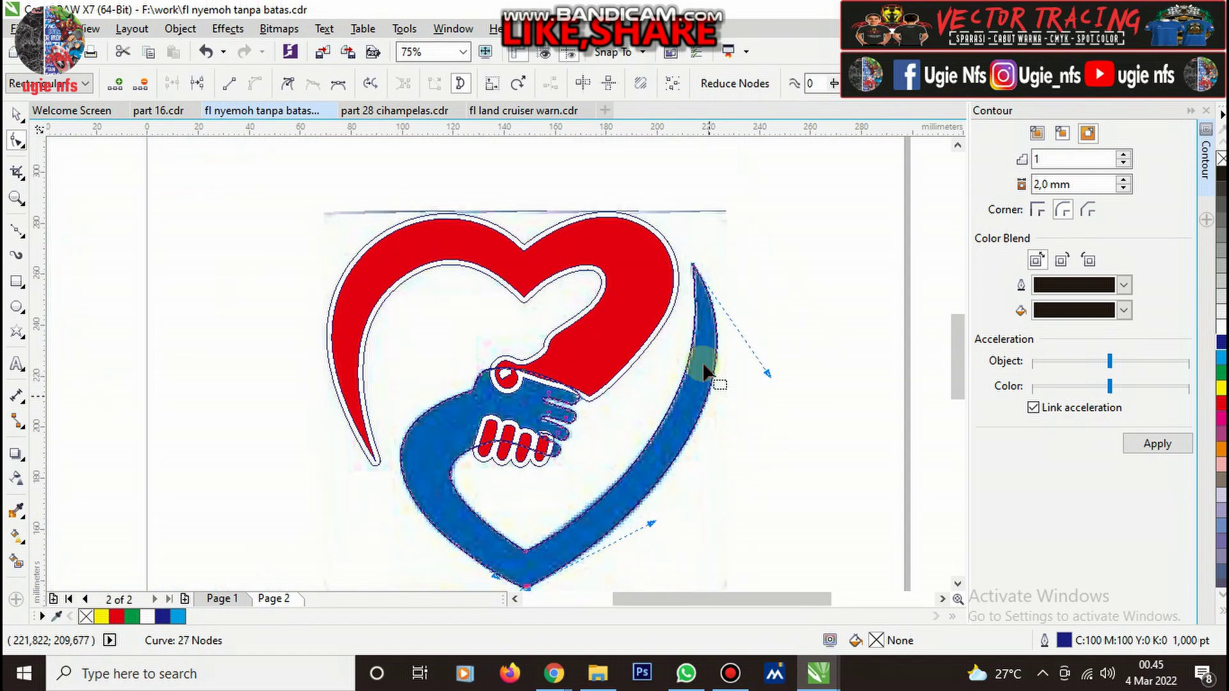
Smooth the swoosh's inner edge by adjusting the upper curve handle and the node halfway down.
scroll(697, 383, up, 1)
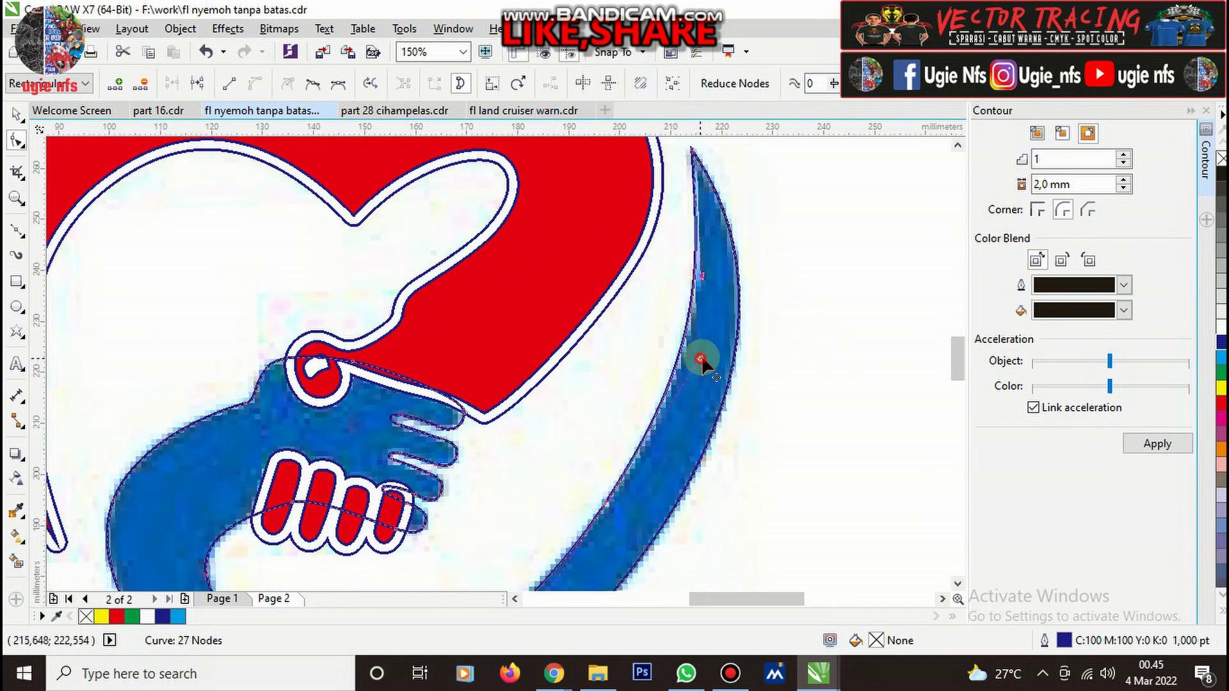
drag(702, 362, 709, 353)
scroll(709, 352, down, 1)
scroll(672, 419, up, 2)
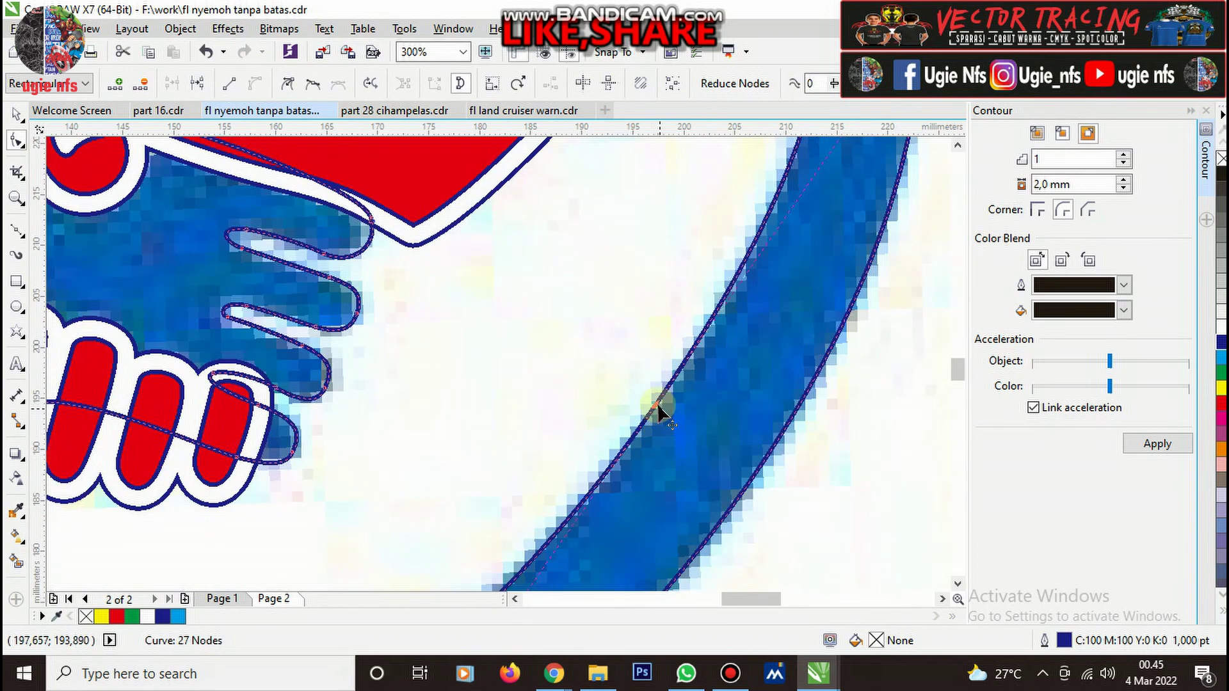
drag(657, 405, 653, 417)
scroll(653, 416, down, 2)
scroll(582, 482, up, 1)
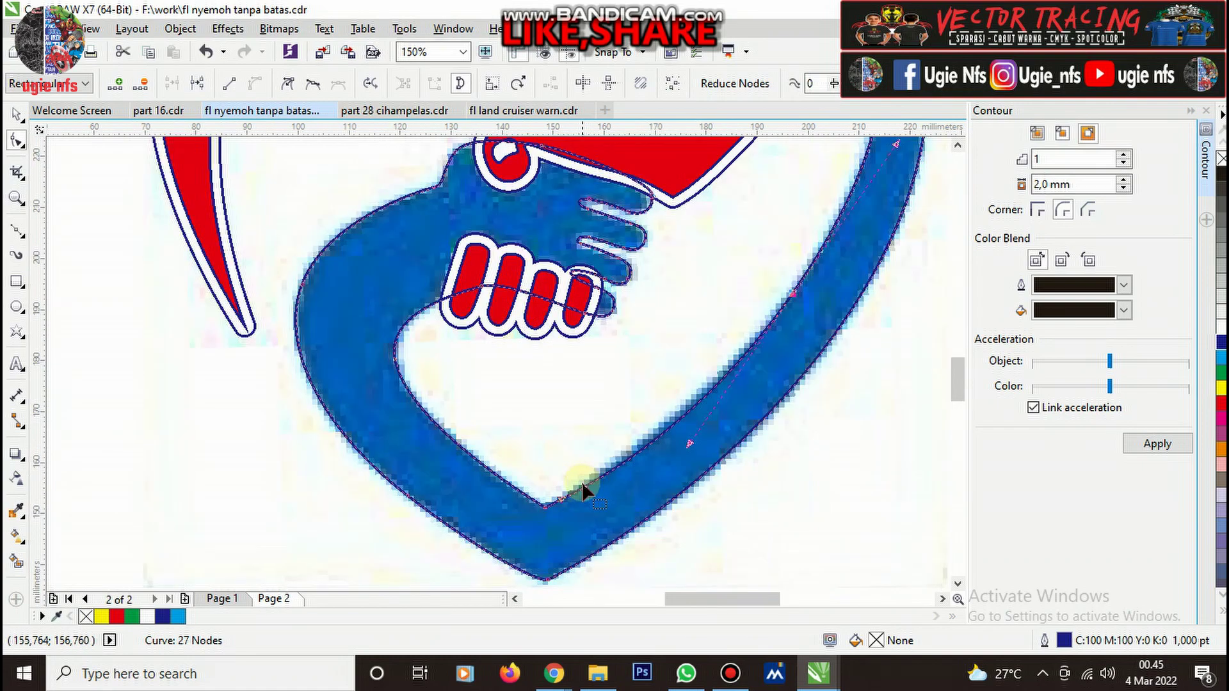
Bring the grouped red heart and hand artwork in front of the blue outline.
key(space)
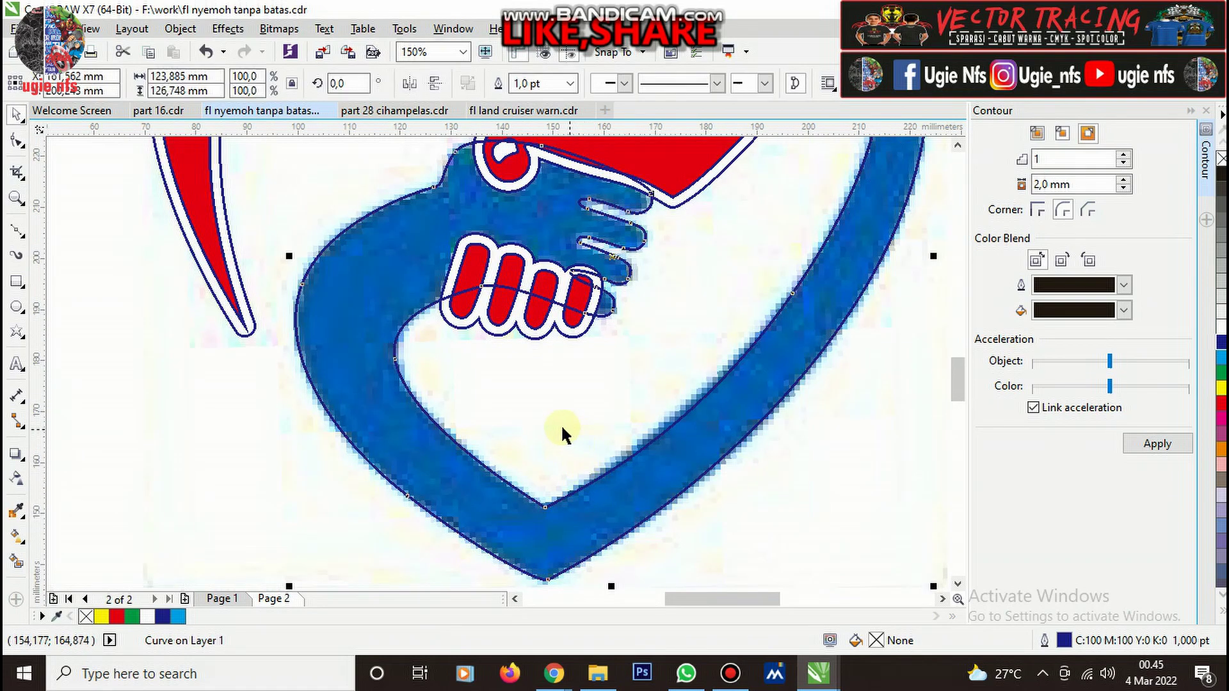
right_click(679, 163)
mouse_move(812, 450)
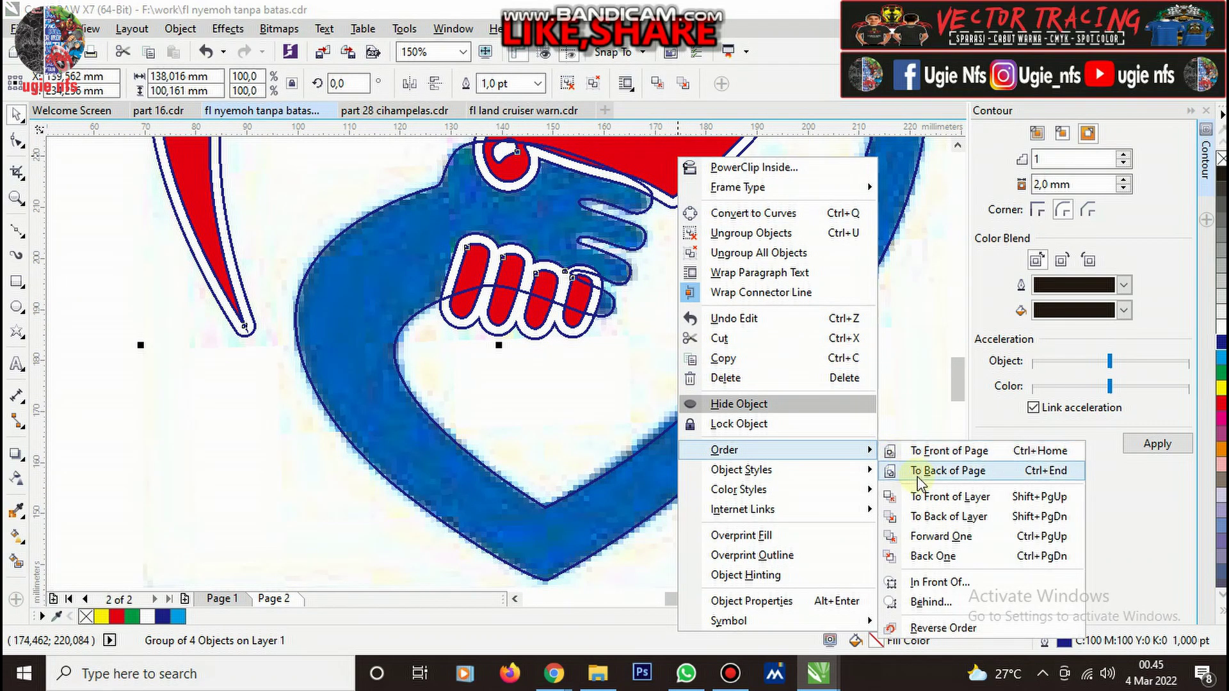
click(920, 471)
click(808, 481)
Apply a one-step 2.0 mm outside contour to the blue outline and break the contour group apart.
click(739, 416)
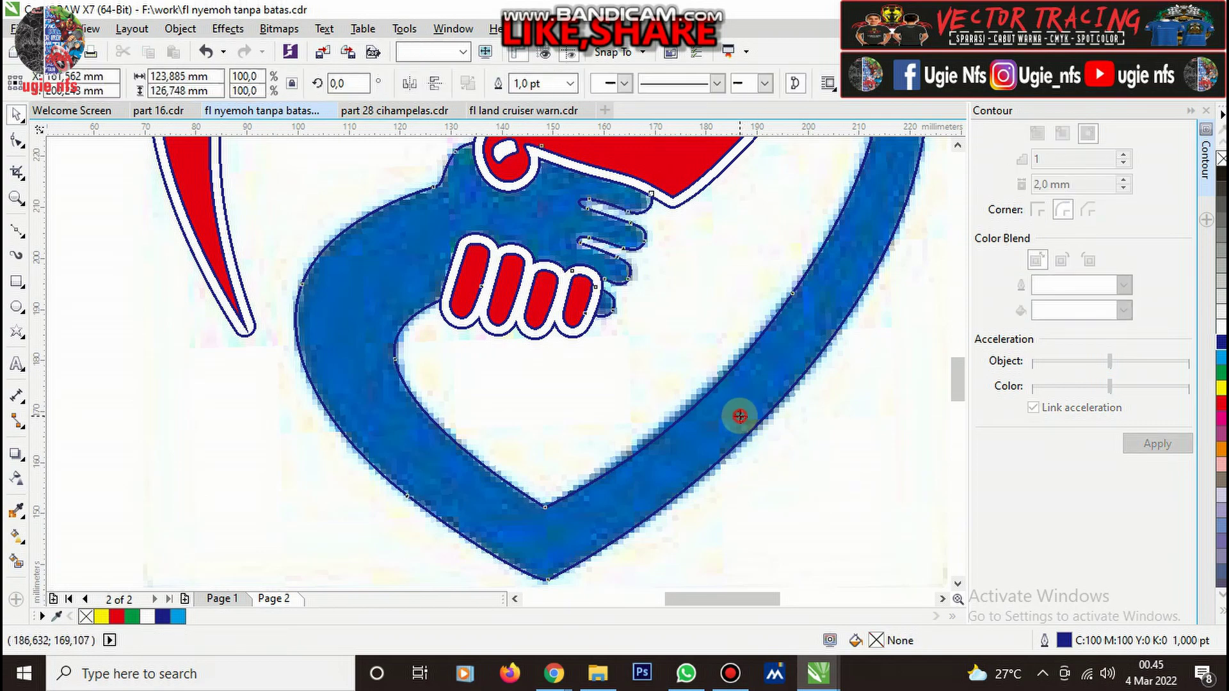
click(1152, 443)
scroll(778, 436, up, 2)
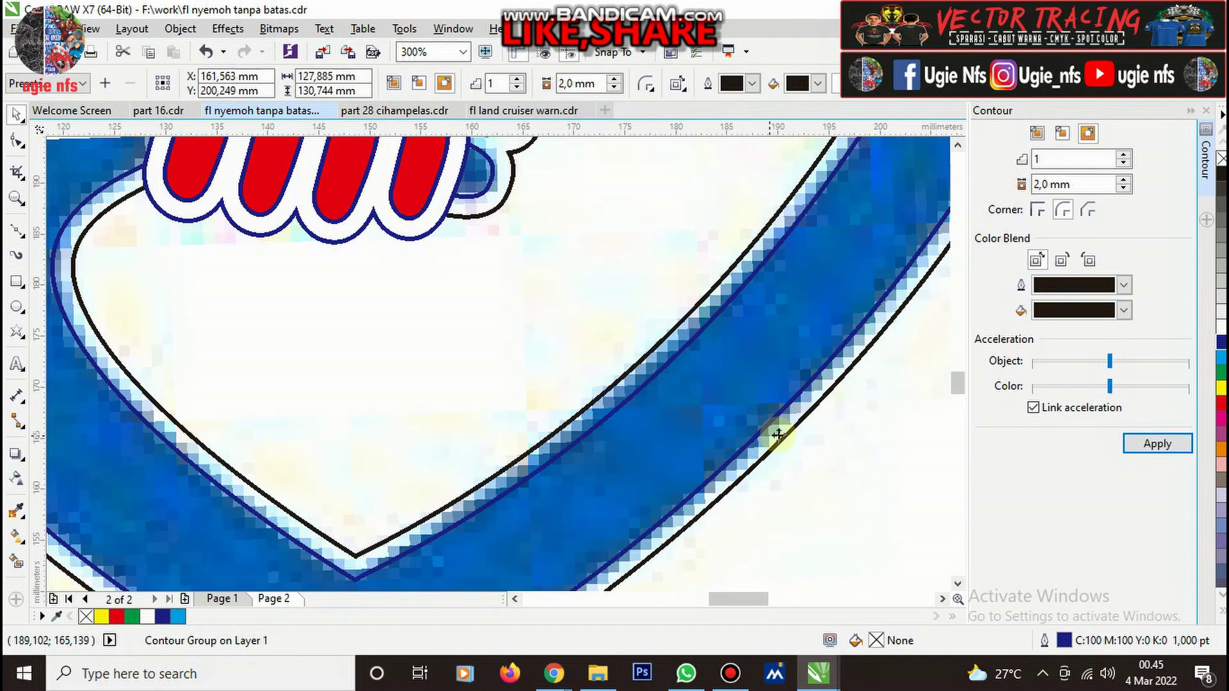
right_click(779, 437)
click(858, 200)
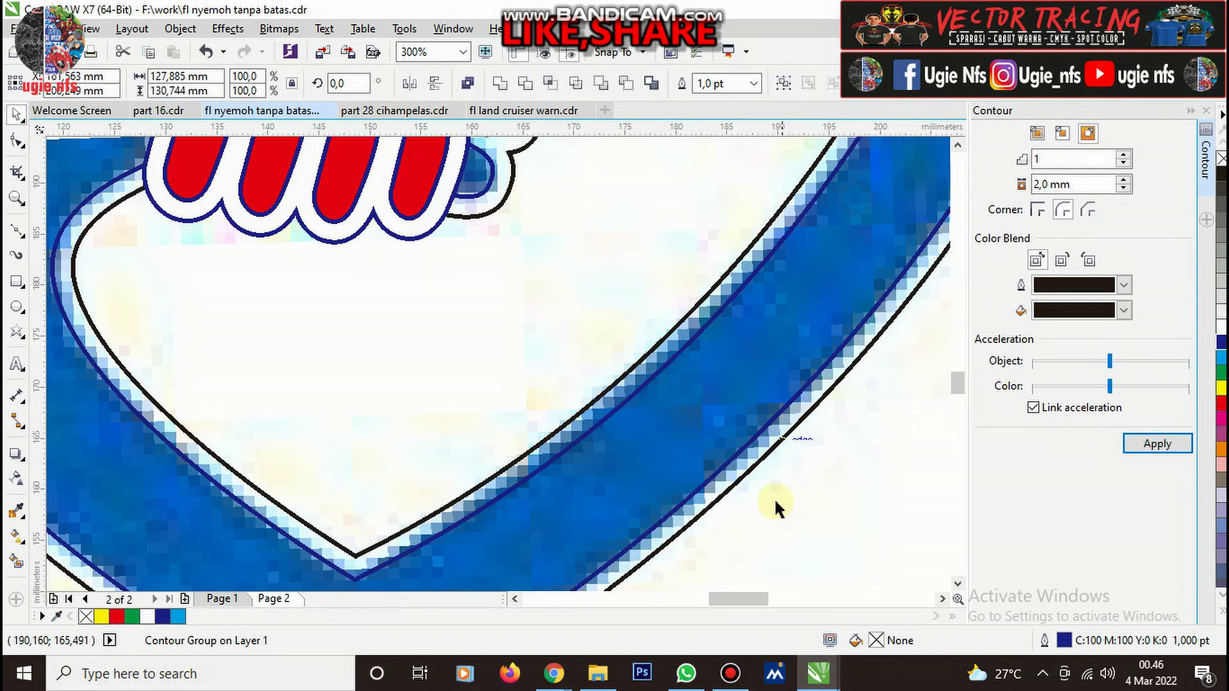
click(832, 519)
Fill the blue arm and hand outline with solid dark blue, C:100 M:100 Y:0 K:0.
scroll(630, 473, down, 1)
scroll(682, 424, down, 3)
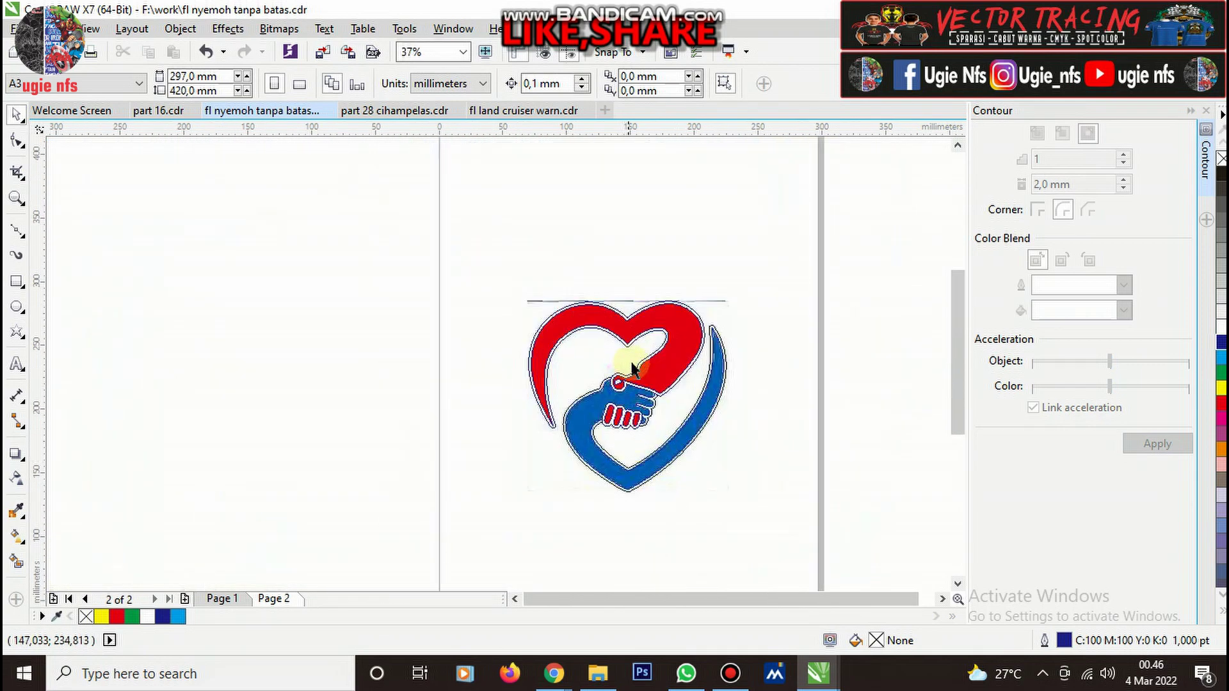
scroll(735, 426, up, 3)
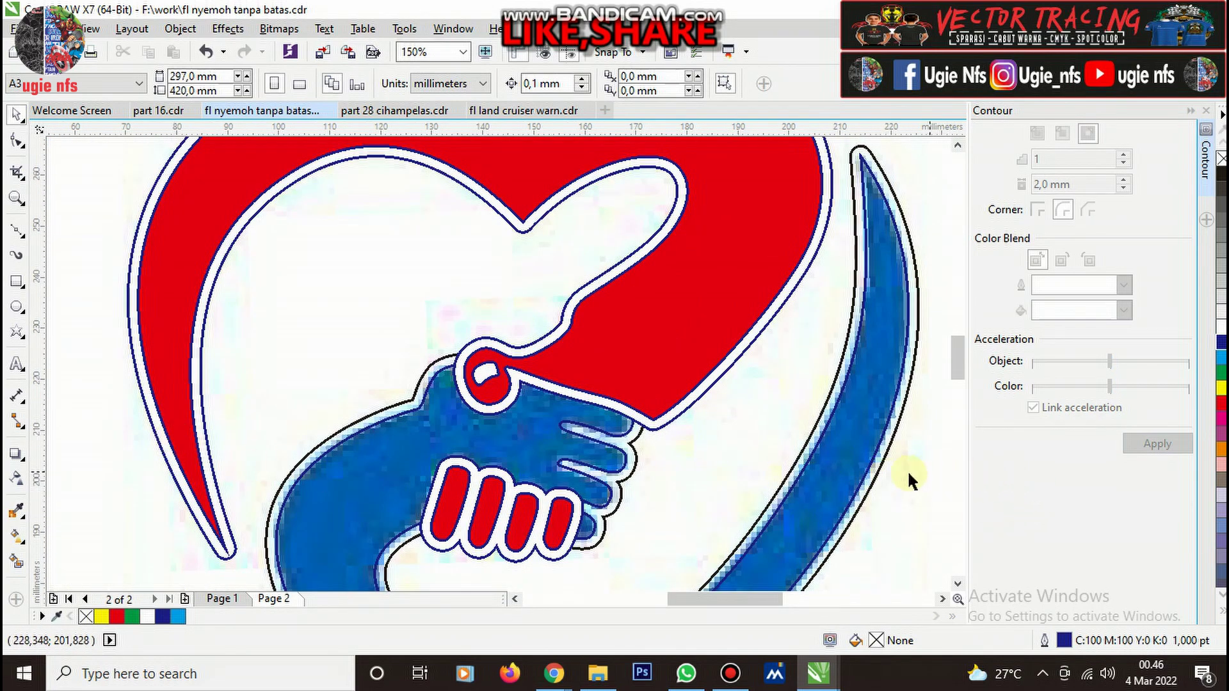
click(1190, 110)
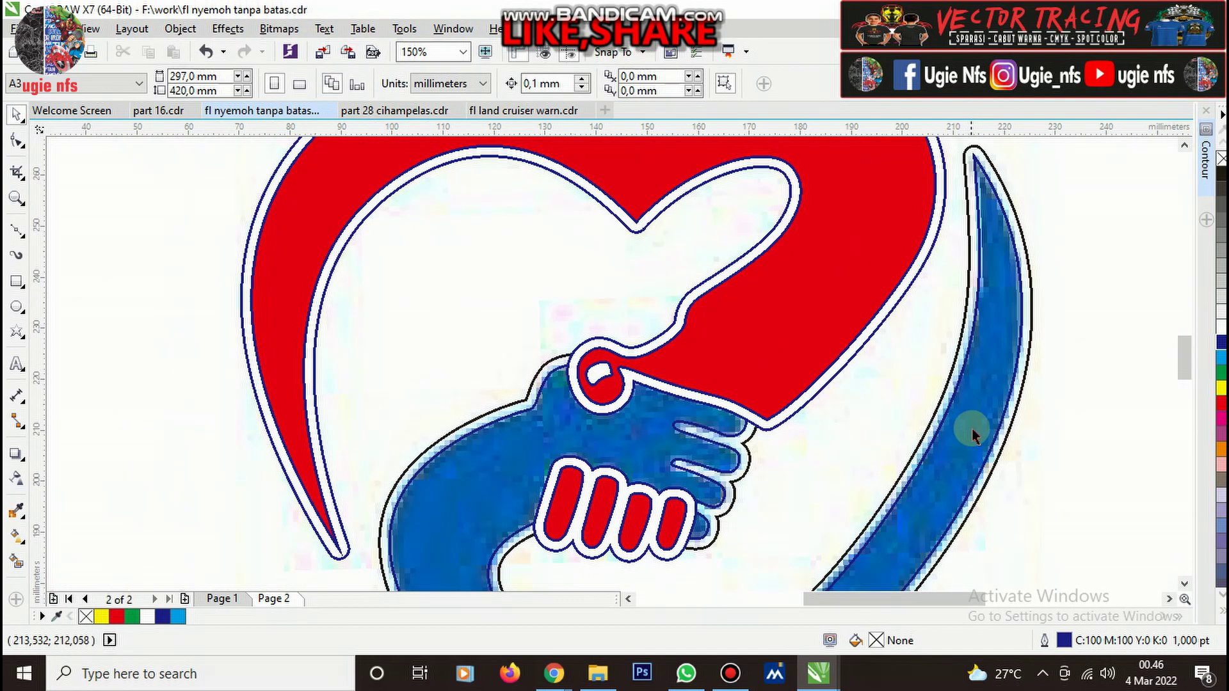
click(973, 425)
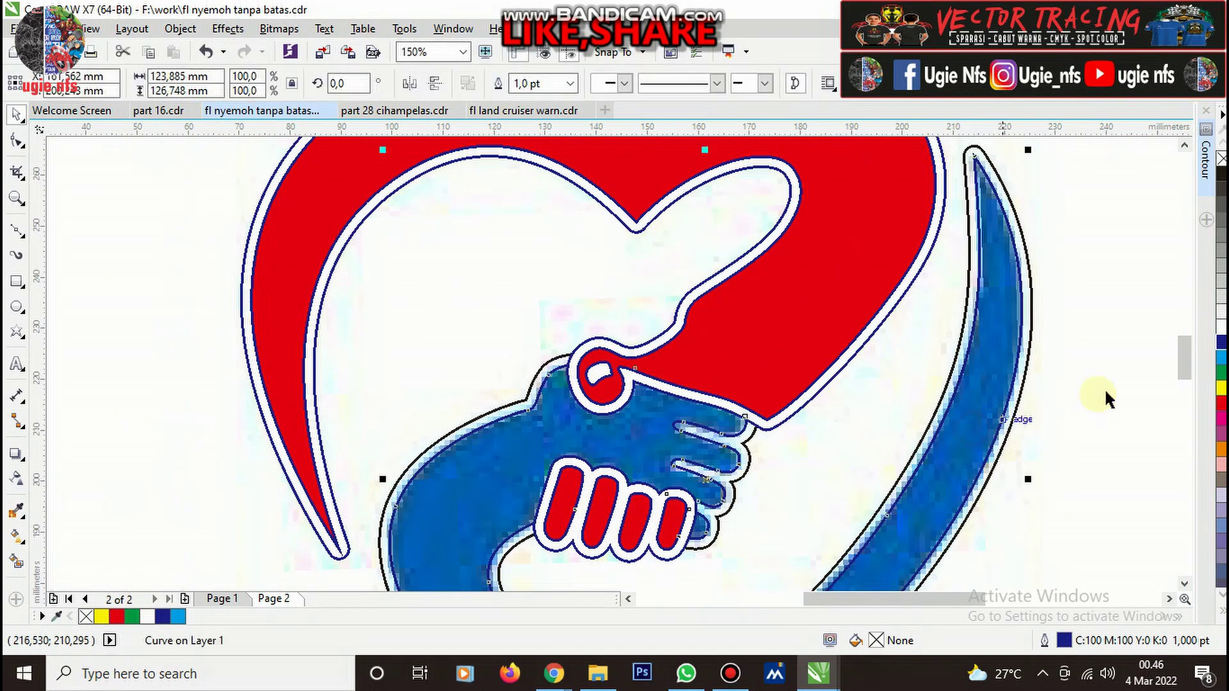
click(1221, 616)
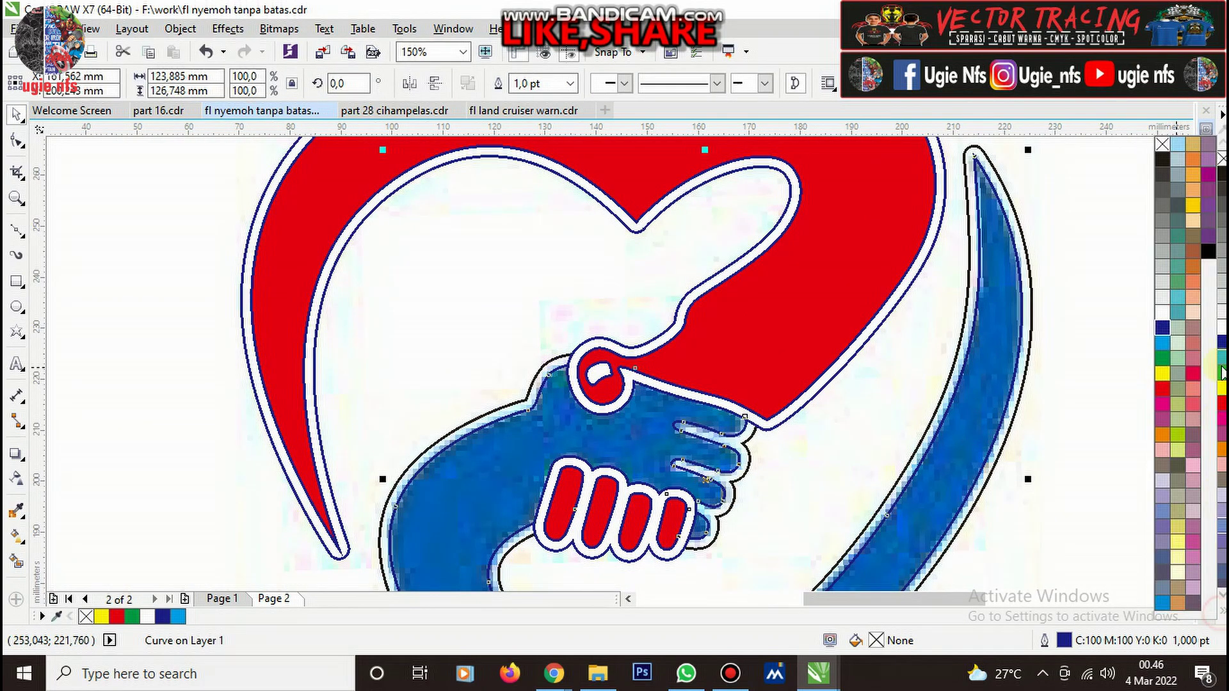
click(1162, 333)
click(1058, 390)
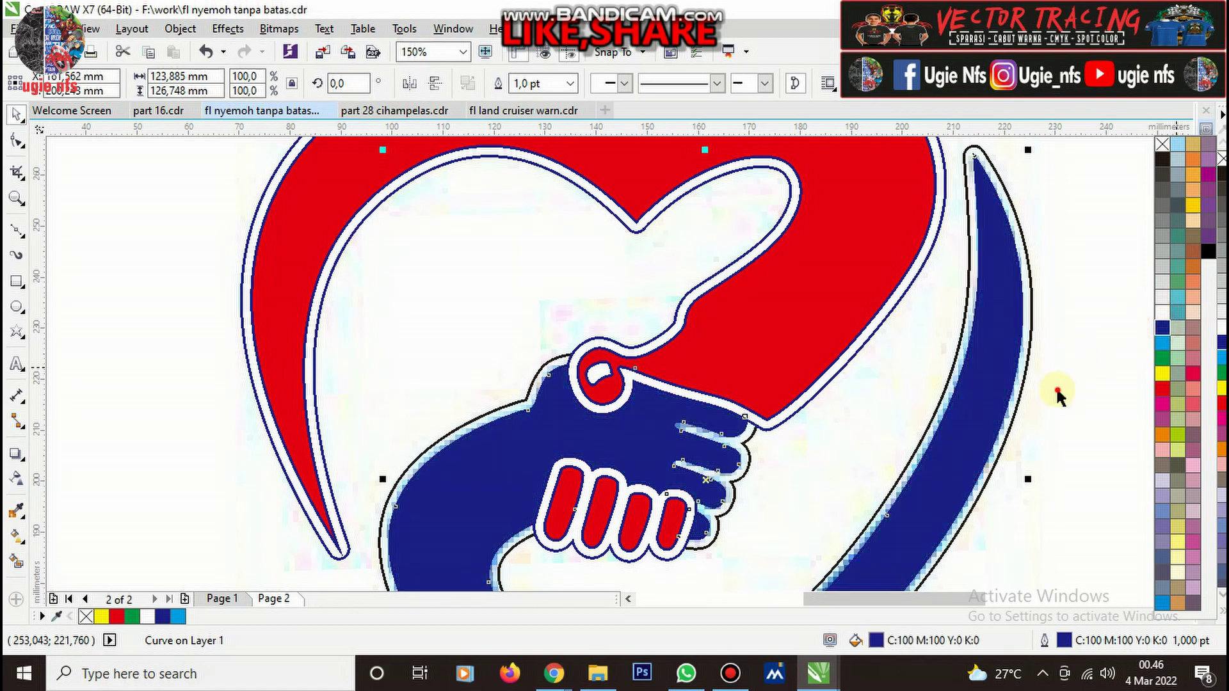
Sample white with the Color Eyedropper and fill the contour around the blue arm and hand with it.
click(17, 512)
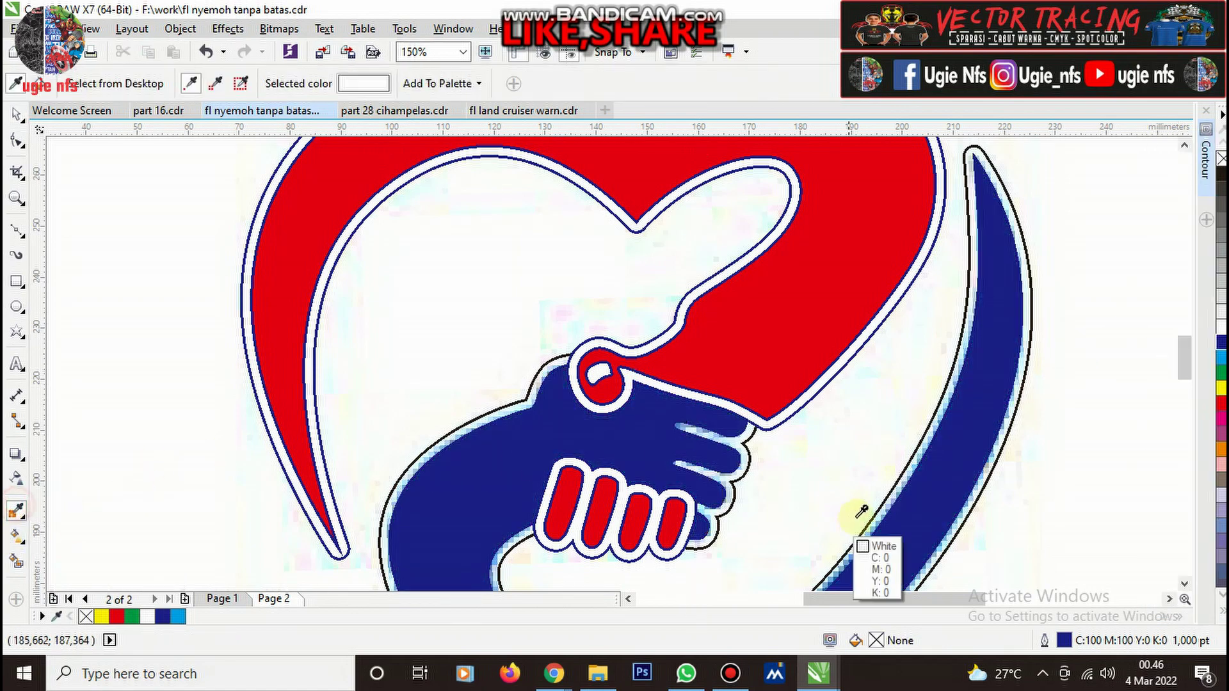
scroll(787, 431, up, 6)
scroll(509, 397, down, 12)
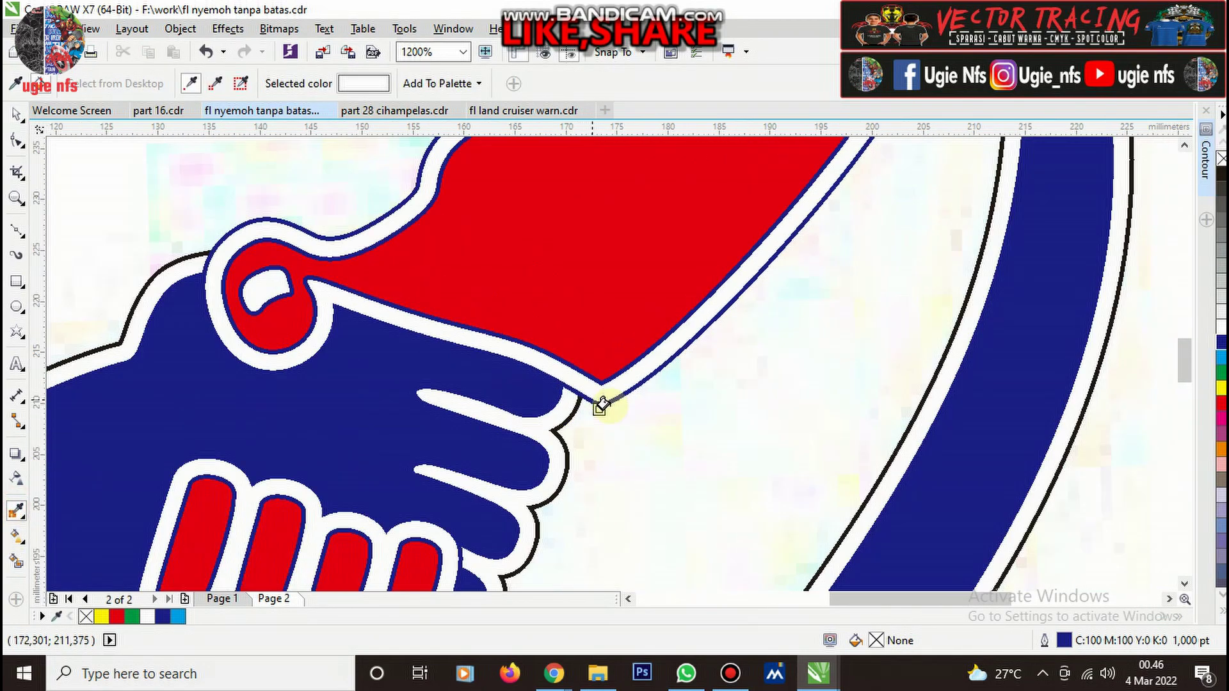
key(space)
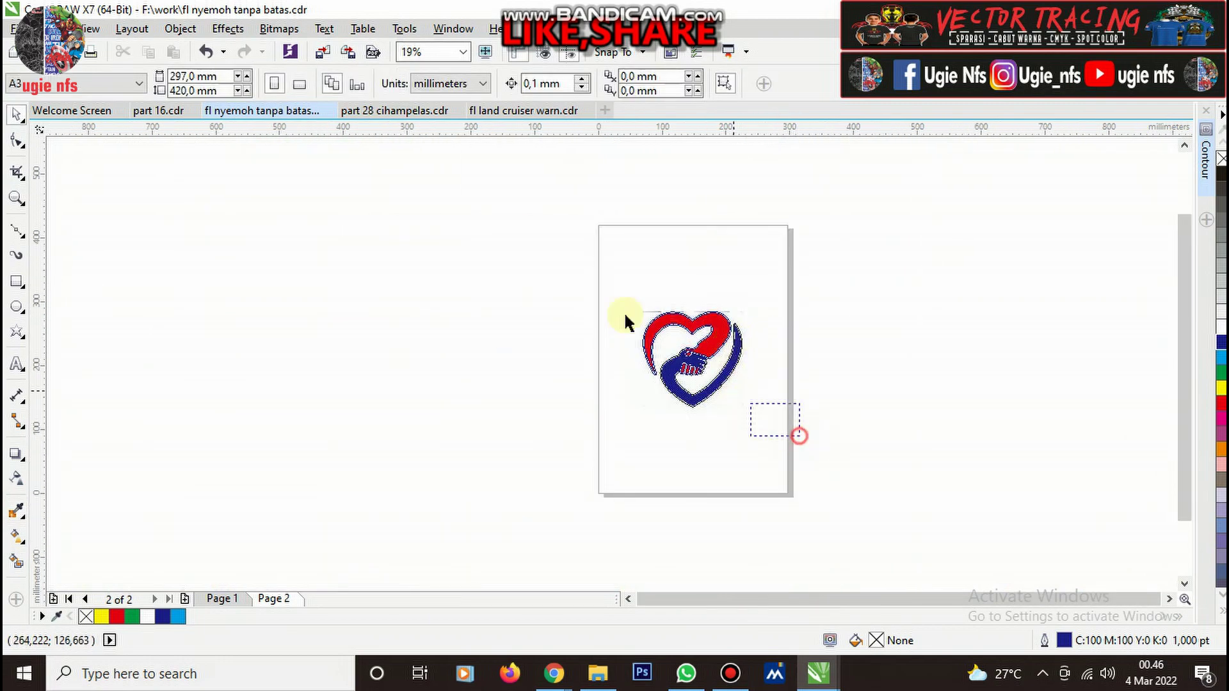
Group the red artwork, the blue arm and its white contour together and remove all their outlines.
drag(626, 319, 750, 416)
key(shift+F2)
key(ctrl+g)
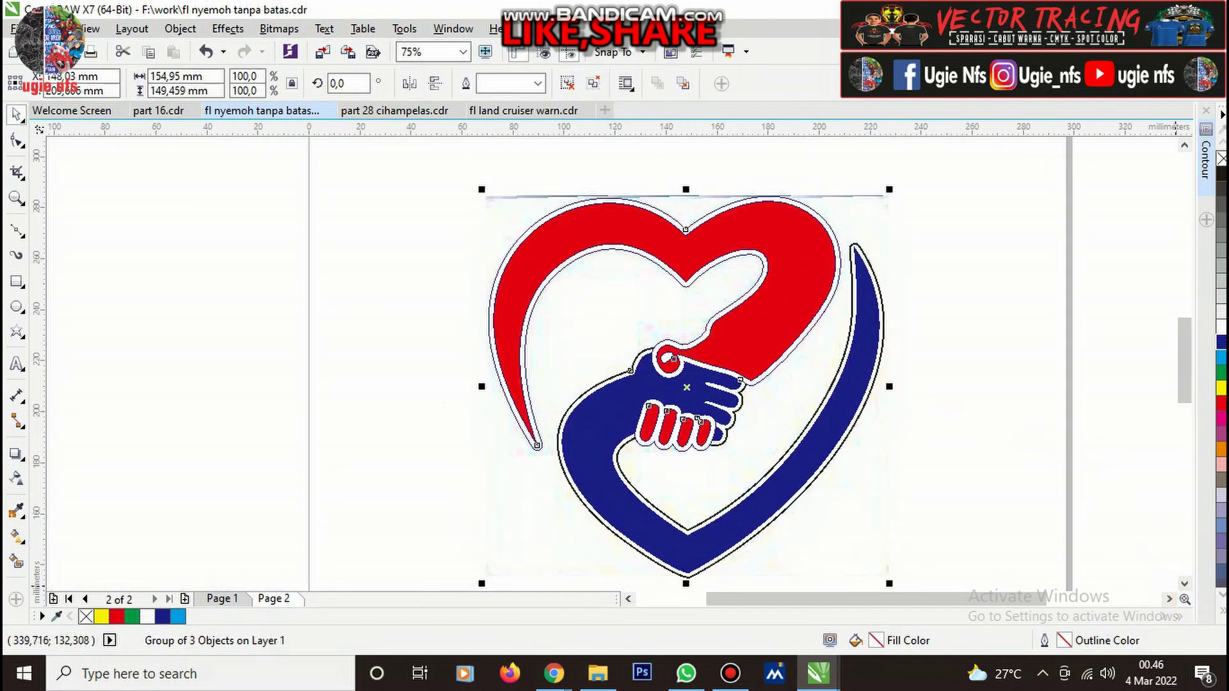
click(1220, 610)
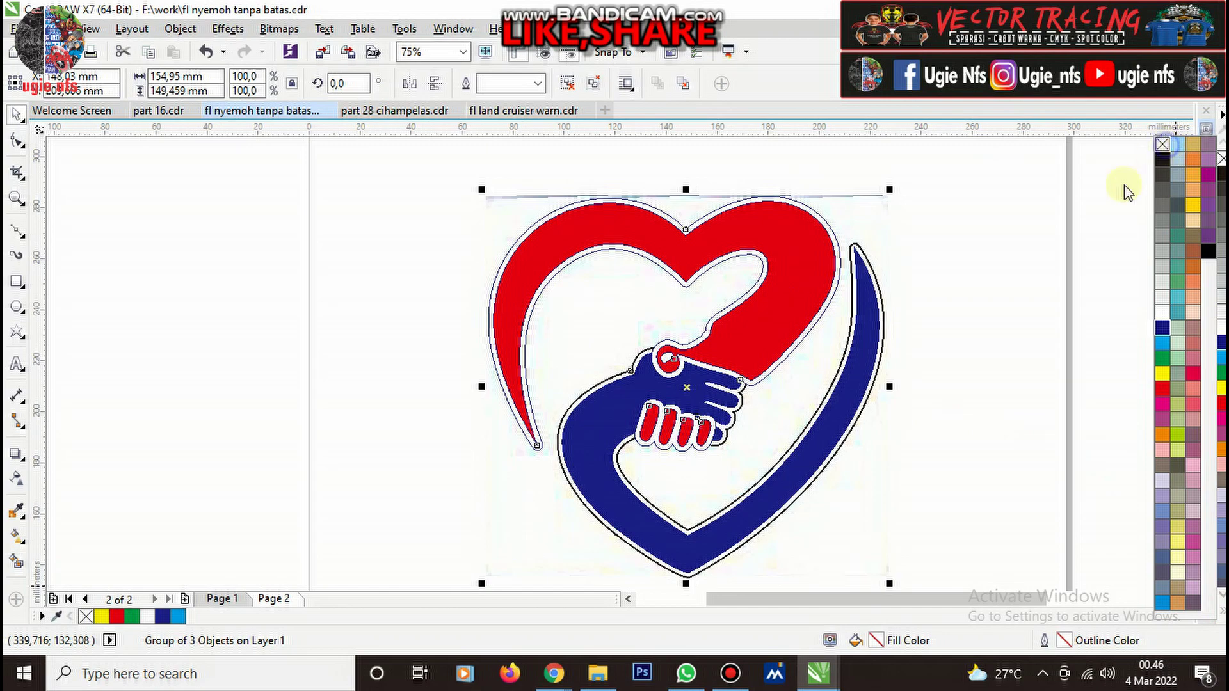
click(985, 289)
click(790, 274)
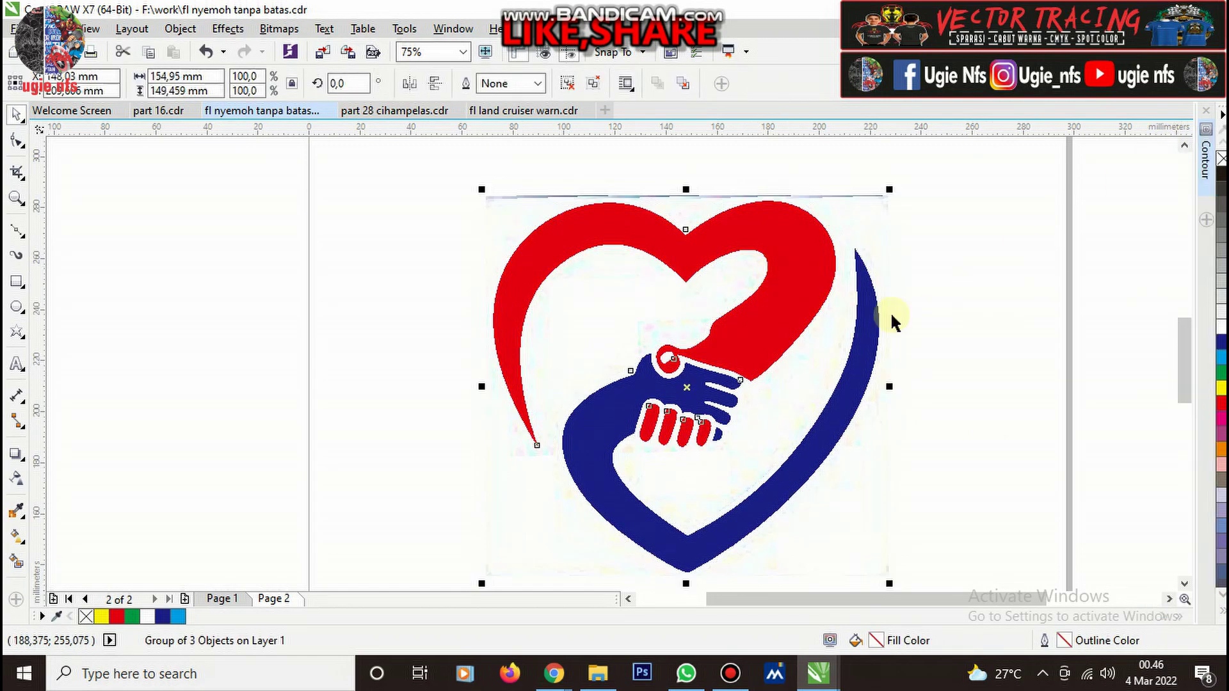
Apply a one-step 5 mm black outside contour to the grouped artwork and break the contour group apart.
click(1215, 182)
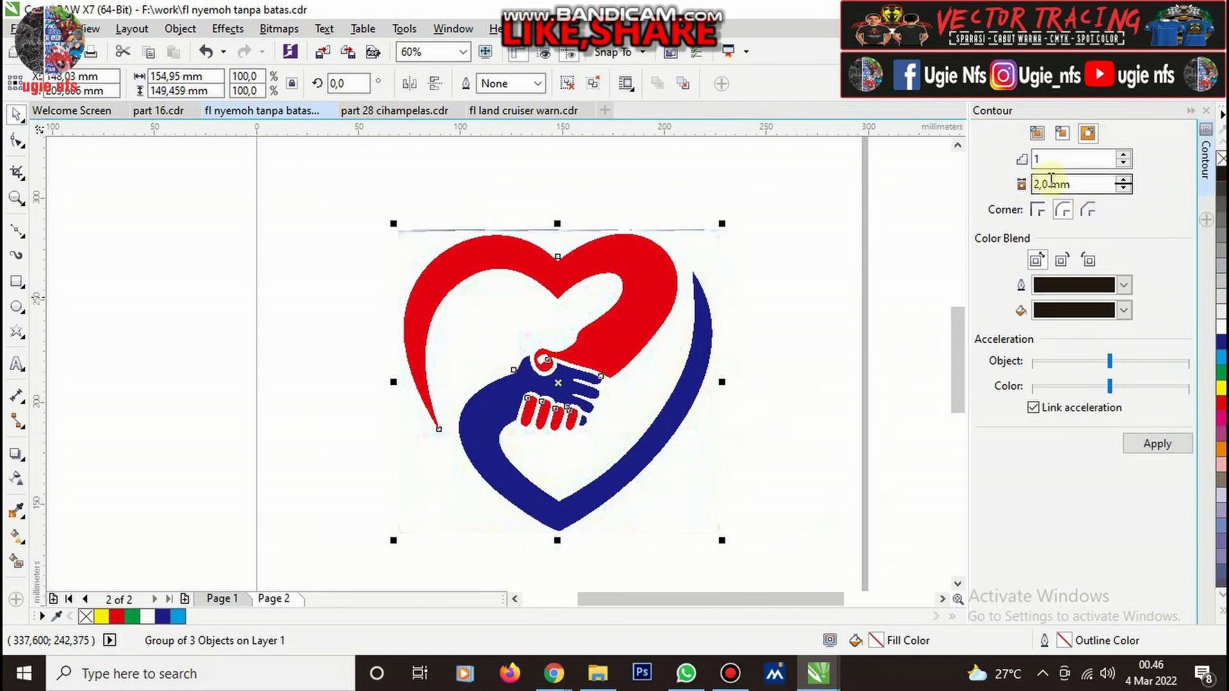
double_click(1044, 183)
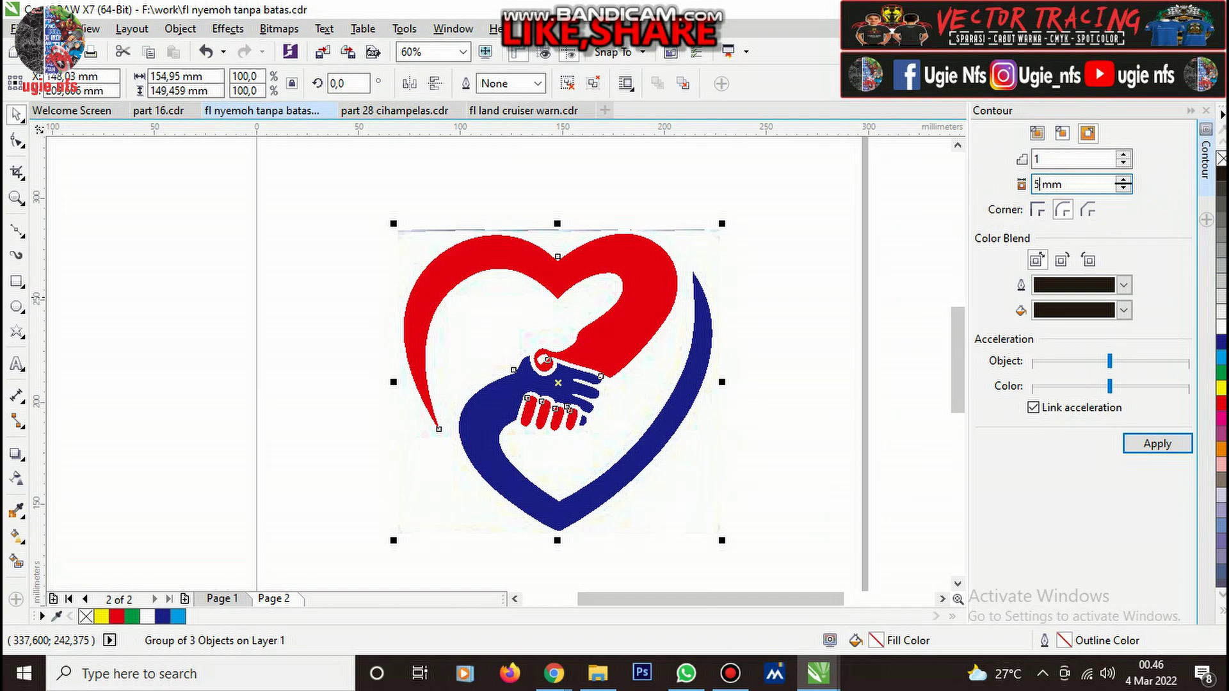
text(5)
key(Return)
click(781, 306)
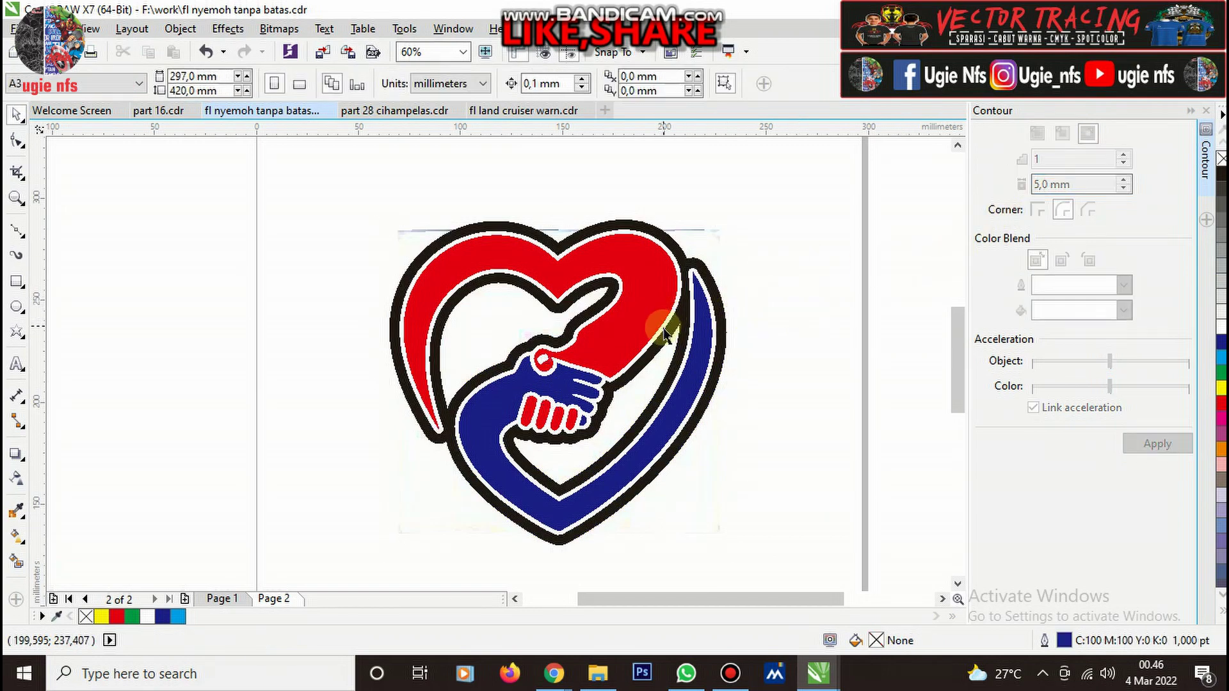
scroll(708, 310, up, 2)
click(705, 274)
right_click(705, 274)
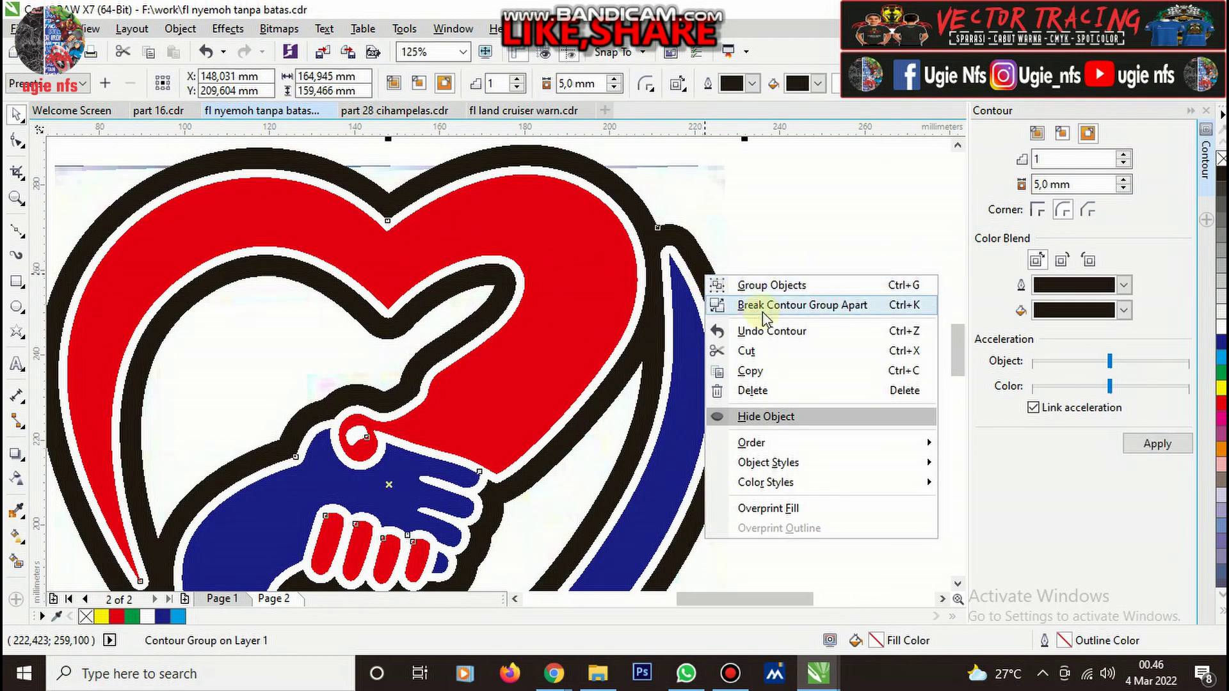
click(768, 307)
Delete the black contour's nodes at the outer notch between the heart's right lobe and the blue swoosh tip.
scroll(659, 267, down, 2)
scroll(653, 263, up, 4)
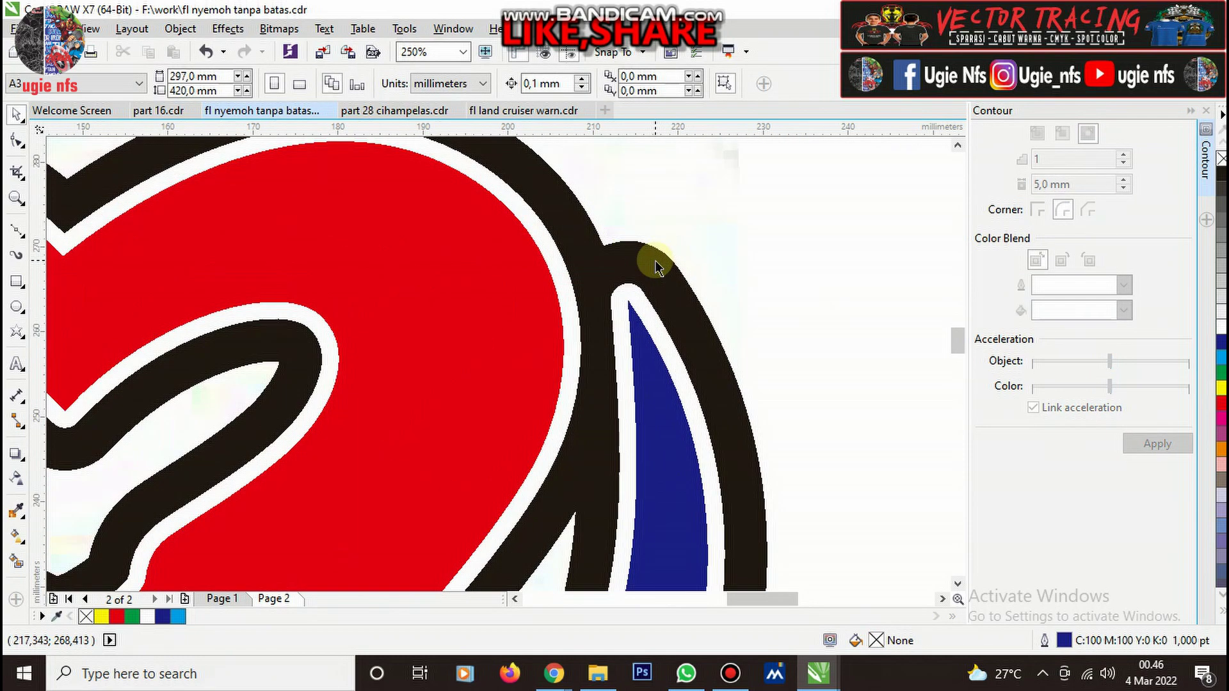
click(202, 207)
click(19, 143)
scroll(595, 291, down, 3)
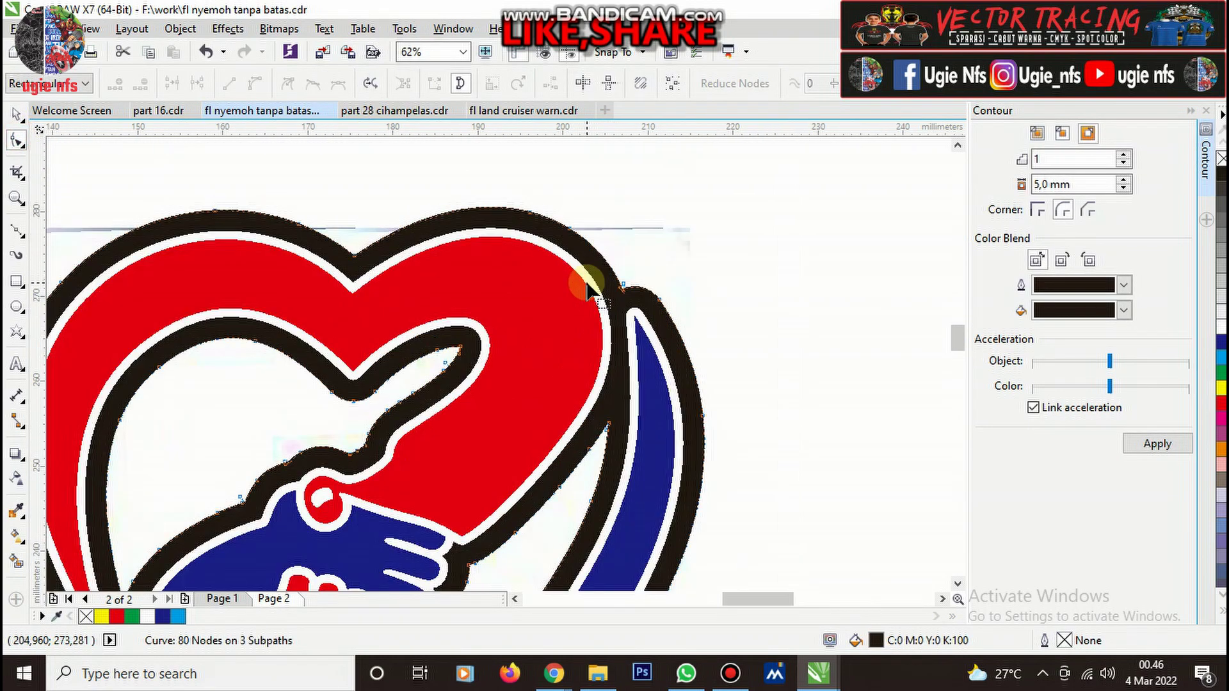
scroll(576, 192, up, 3)
double_click(627, 295)
double_click(686, 351)
double_click(690, 246)
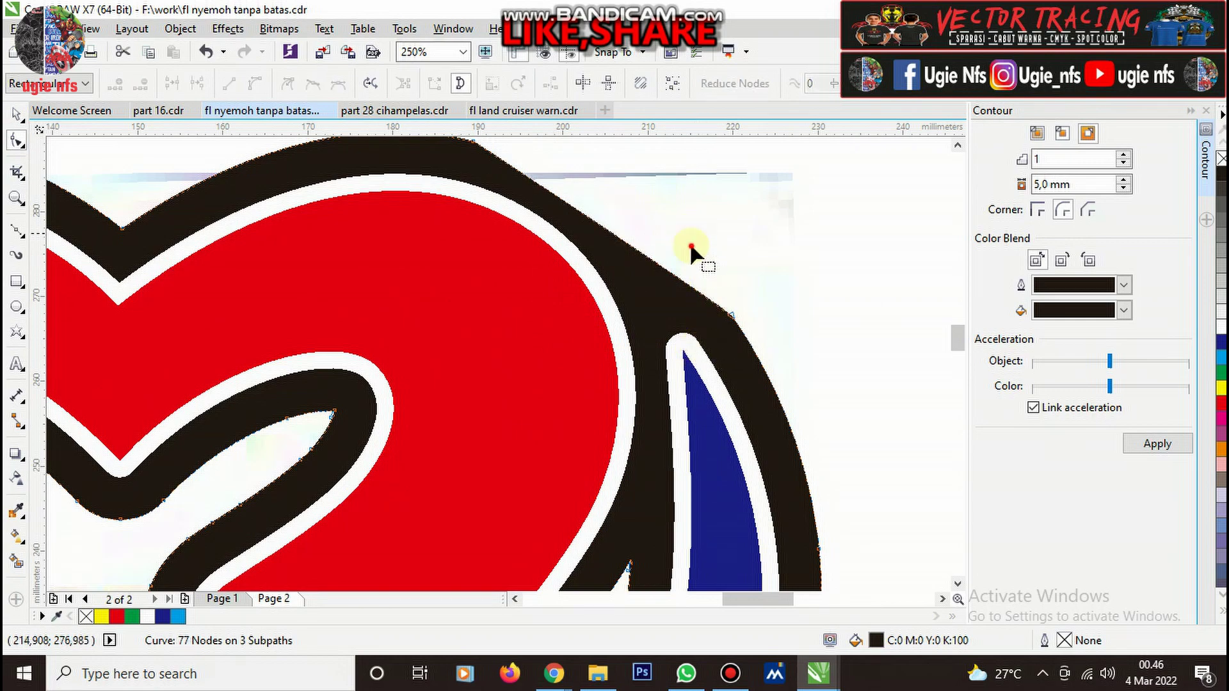
double_click(669, 340)
Delete the extra node on top of the black contour's right lobe to smooth the outer curve.
scroll(655, 314, down, 4)
scroll(656, 314, up, 2)
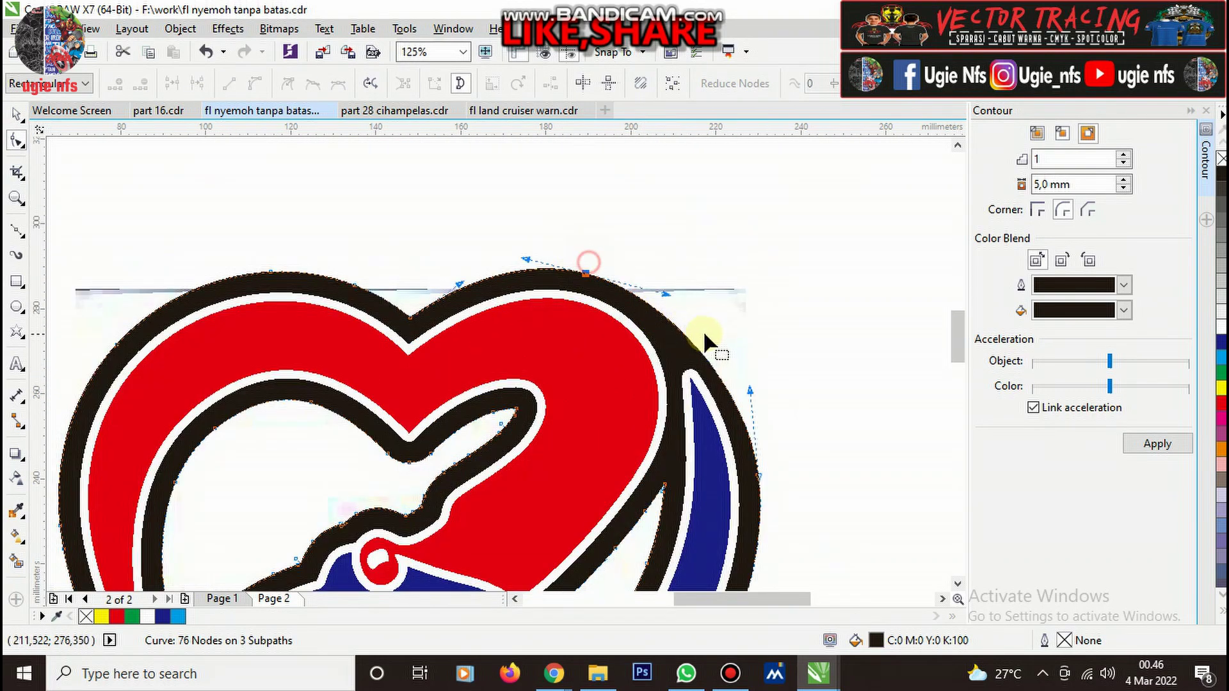
key(Delete)
click(549, 323)
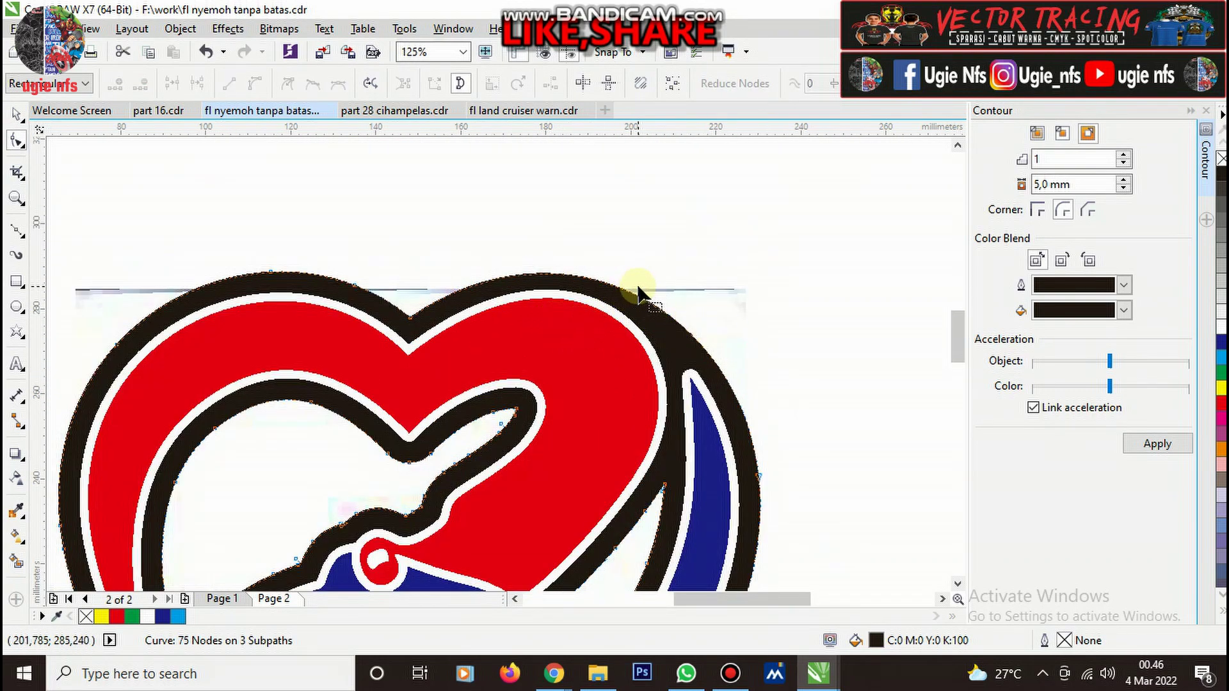
Delete the black contour's nodes at the outer notch where the red heart's lower-left tip meets the blue arm.
scroll(638, 291, down, 4)
scroll(570, 371, up, 5)
scroll(576, 397, down, 3)
scroll(538, 359, up, 4)
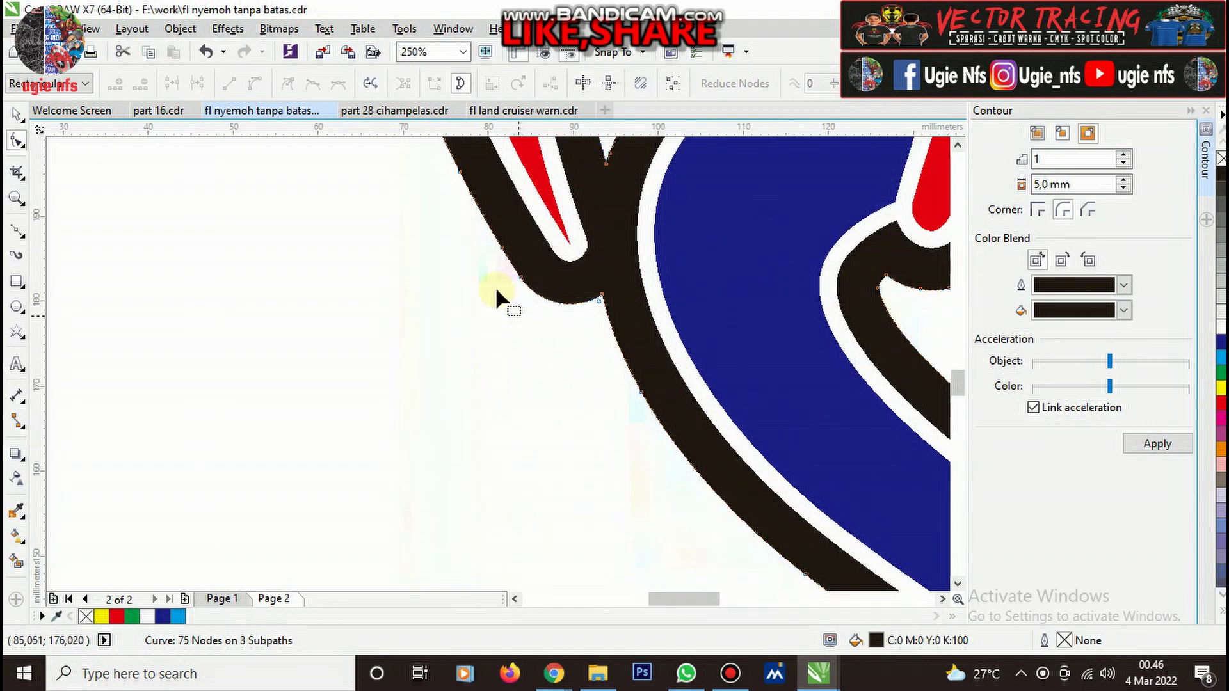
drag(651, 416, 679, 417)
key(Delete)
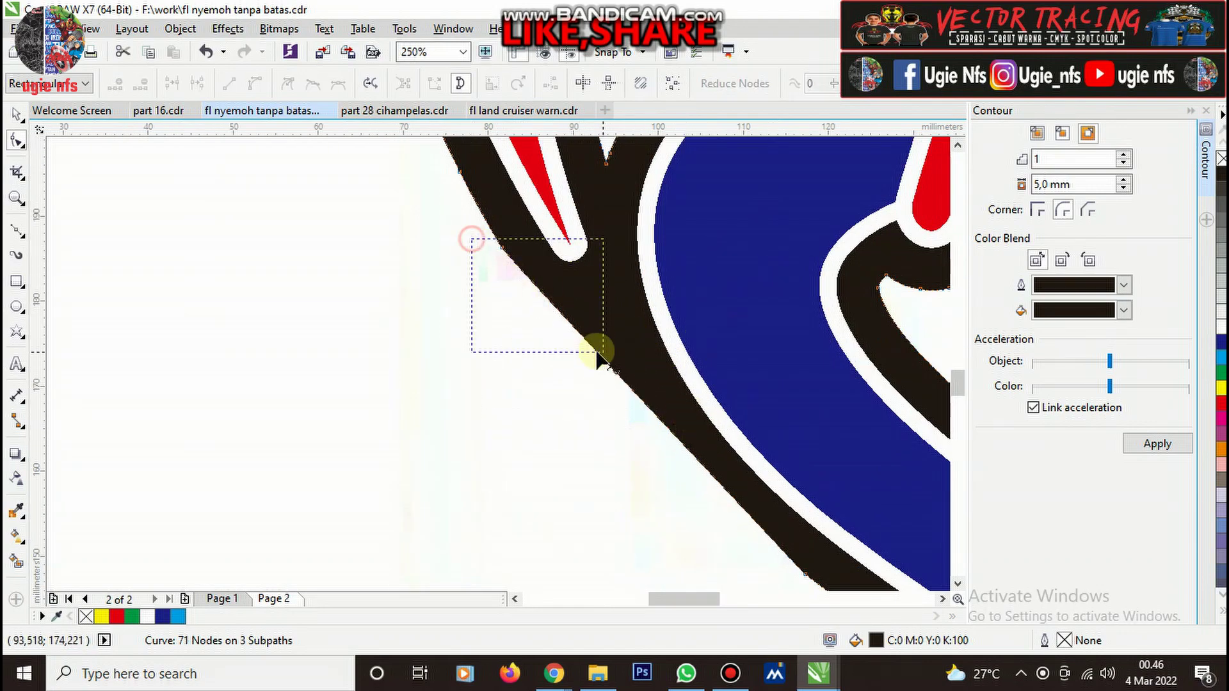
key(Delete)
Remove the surplus nodes along the contour's lower-left edge and pull the bottom node's curve handle outward to round that edge.
mouse_move(597, 359)
mouse_down()
mouse_move(694, 420)
mouse_move(741, 414)
mouse_up()
scroll(667, 390, down, 2)
scroll(670, 385, up, 1)
key(Delete)
scroll(682, 393, up, 1)
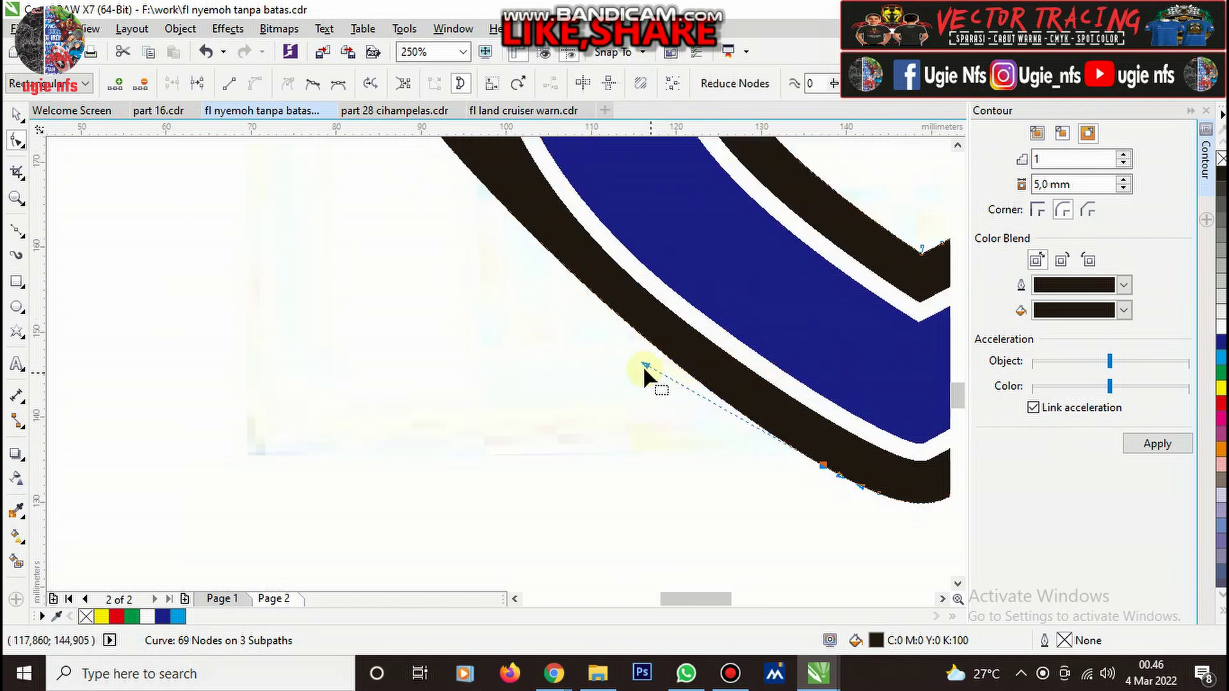
drag(643, 368, 589, 426)
scroll(731, 362, down, 3)
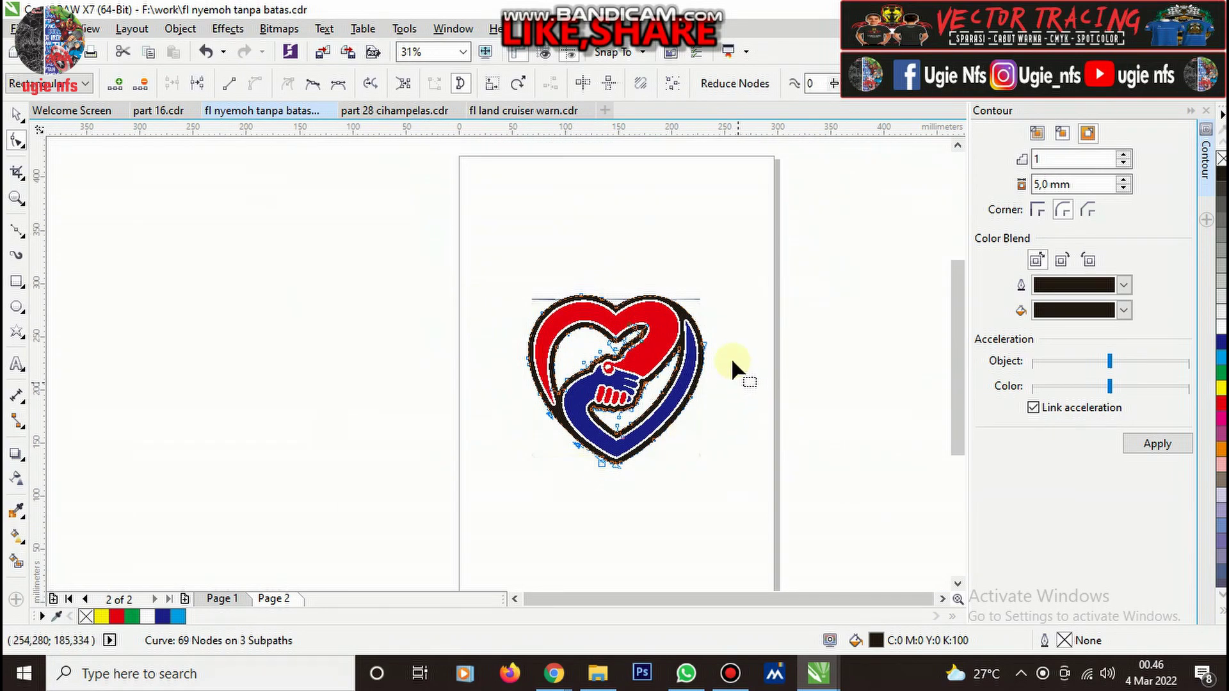
Delete all nodes of the black contour's inner opening beneath the handshake to fill that area solid black.
scroll(717, 368, up, 2)
scroll(708, 359, down, 3)
scroll(590, 429, up, 2)
drag(529, 337, 745, 517)
key(Delete)
scroll(710, 378, down, 1)
scroll(708, 391, up, 1)
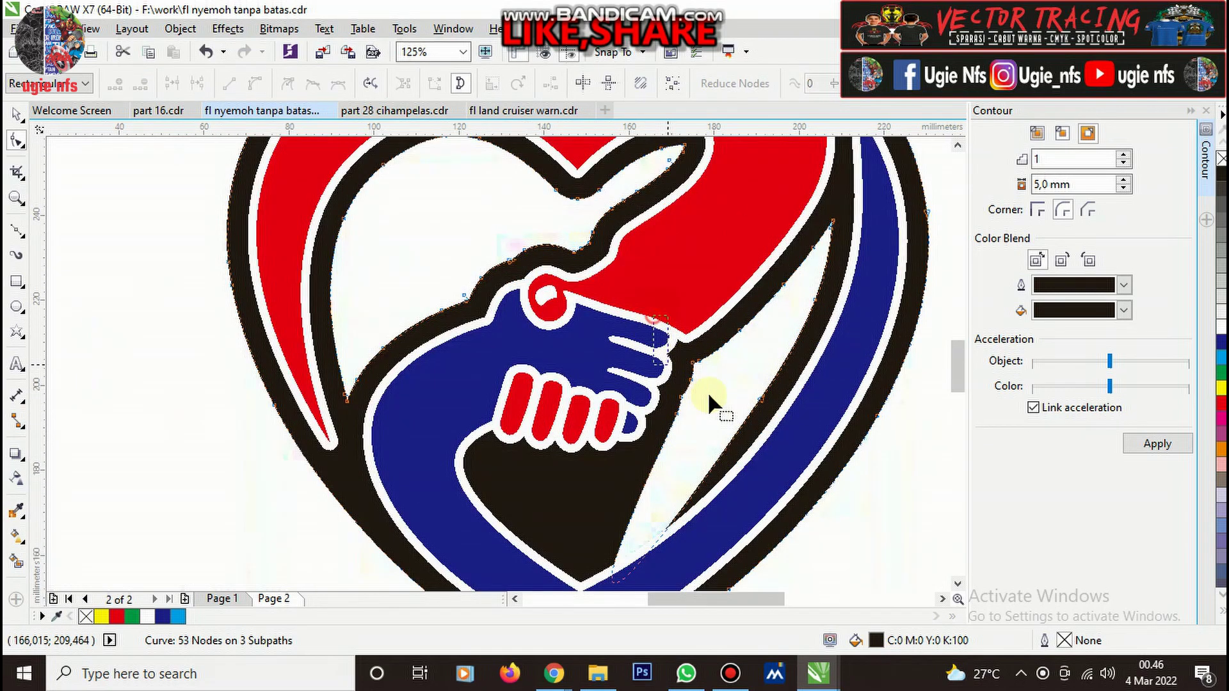
key(Delete)
drag(770, 251, 859, 340)
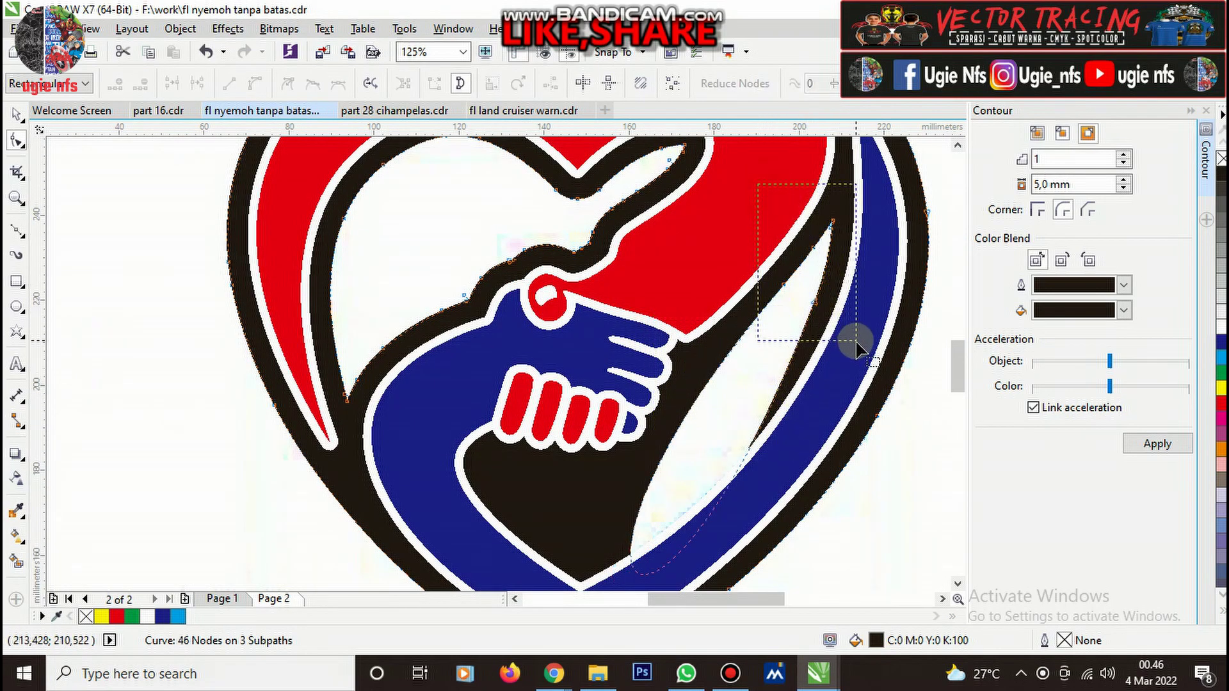
key(Delete)
Delete all nodes of the black contour's remaining inner opening above the blue arm to make the background a solid heart.
scroll(700, 343, down, 1)
scroll(700, 329, up, 1)
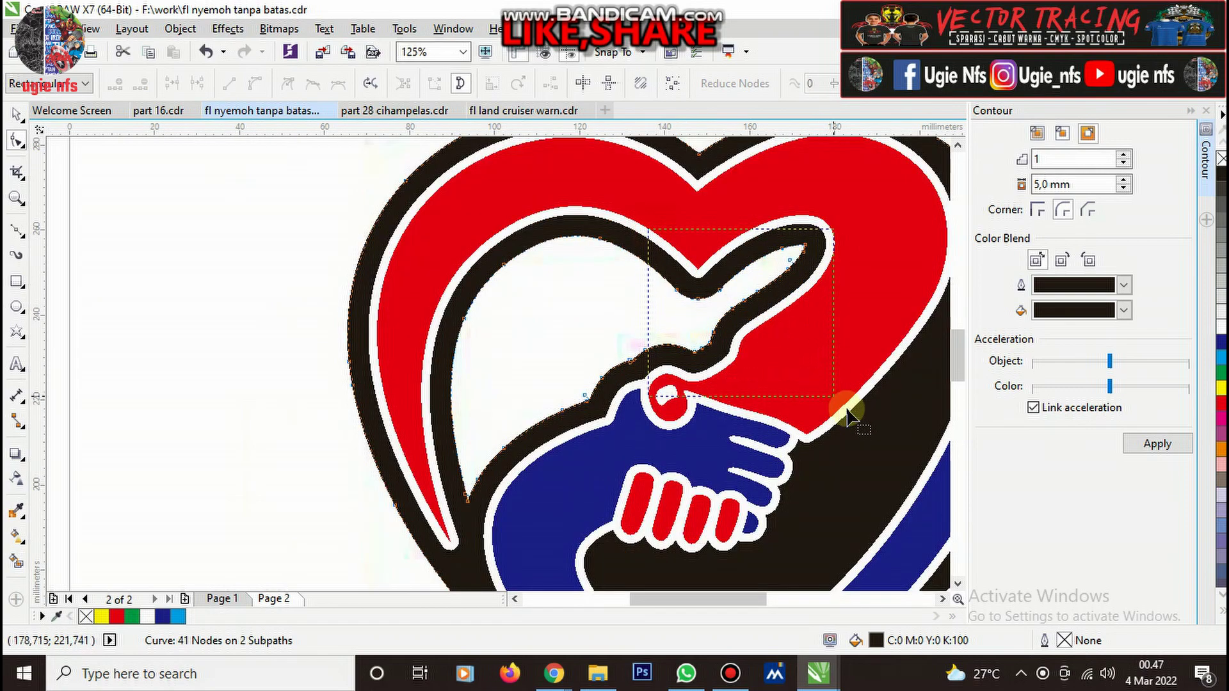
drag(846, 409, 845, 408)
key(Delete)
drag(522, 312, 700, 431)
key(Delete)
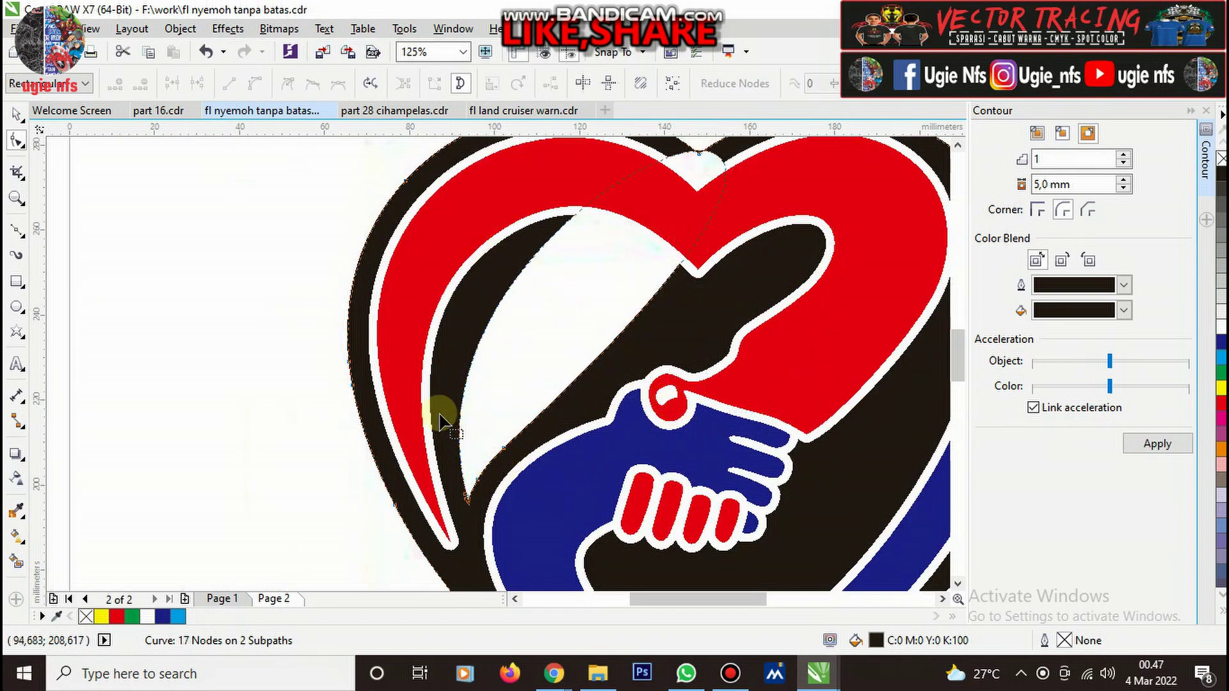
drag(439, 412, 538, 530)
key(Delete)
scroll(522, 387, down, 3)
key(space)
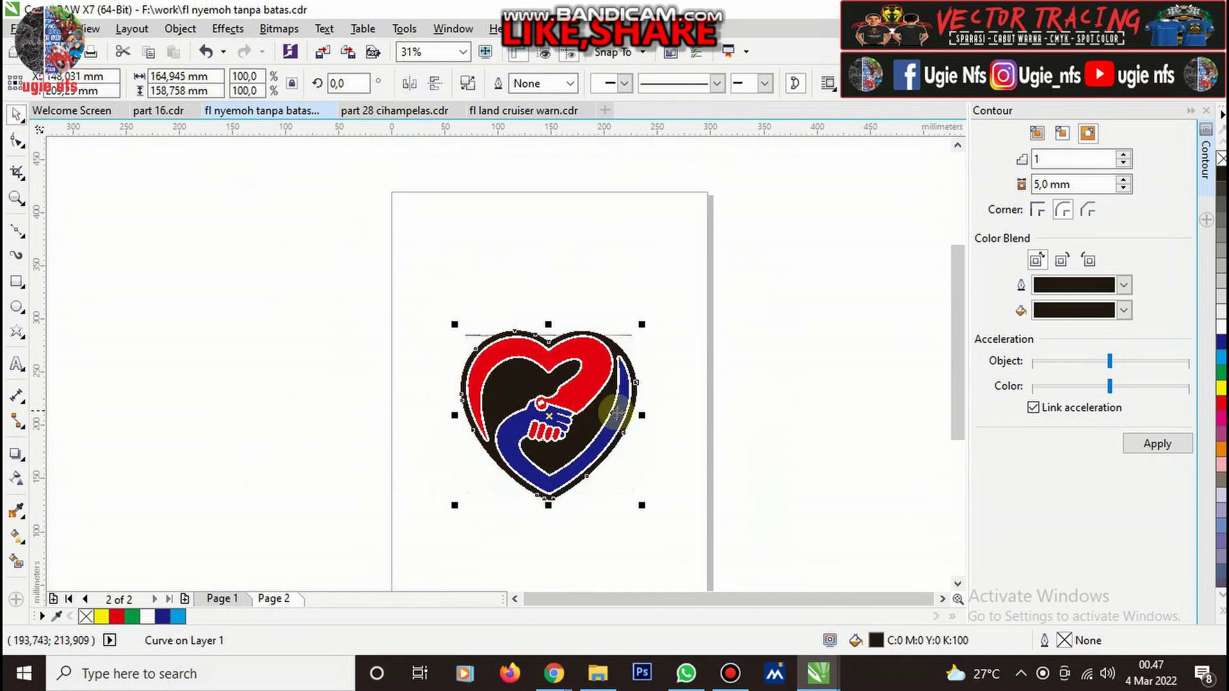
scroll(787, 357, up, 3)
click(787, 357)
scroll(663, 314, down, 3)
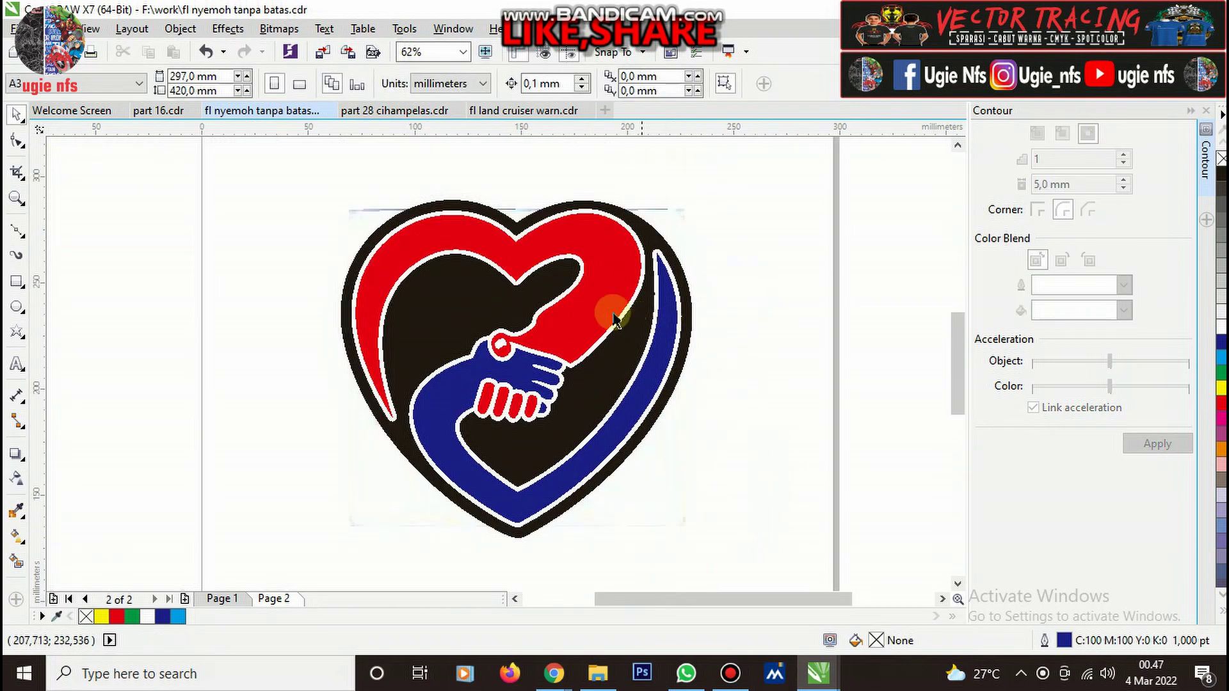
Select the finished logo together with its black heart background and move both beside the original bitmap for comparison.
scroll(398, 307, down, 2)
scroll(400, 294, up, 2)
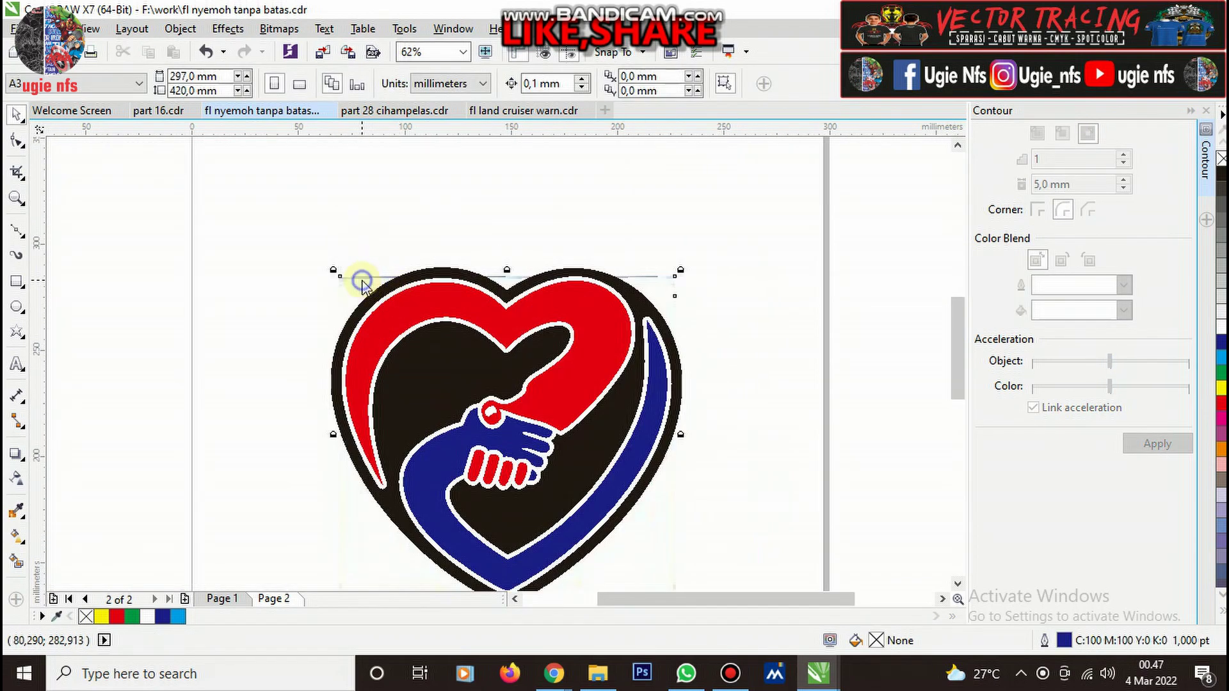
right_click(362, 284)
click(381, 338)
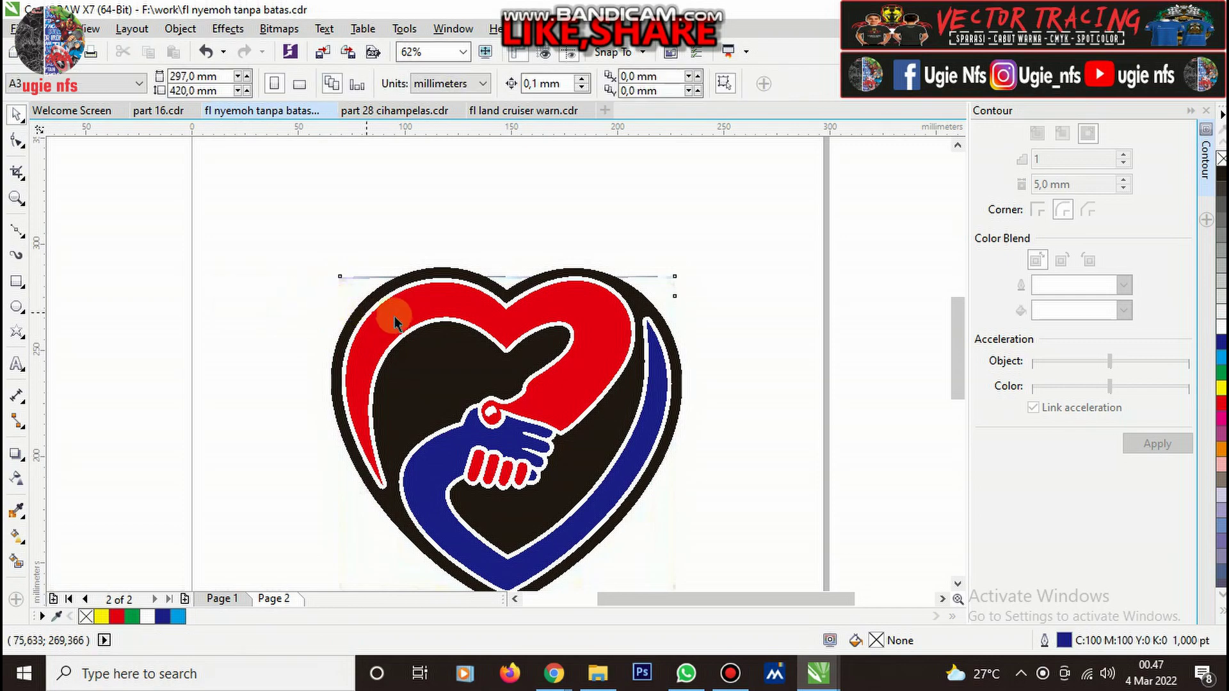
drag(810, 605, 779, 527)
drag(355, 172, 735, 310)
scroll(735, 310, down, 2)
scroll(611, 331, up, 2)
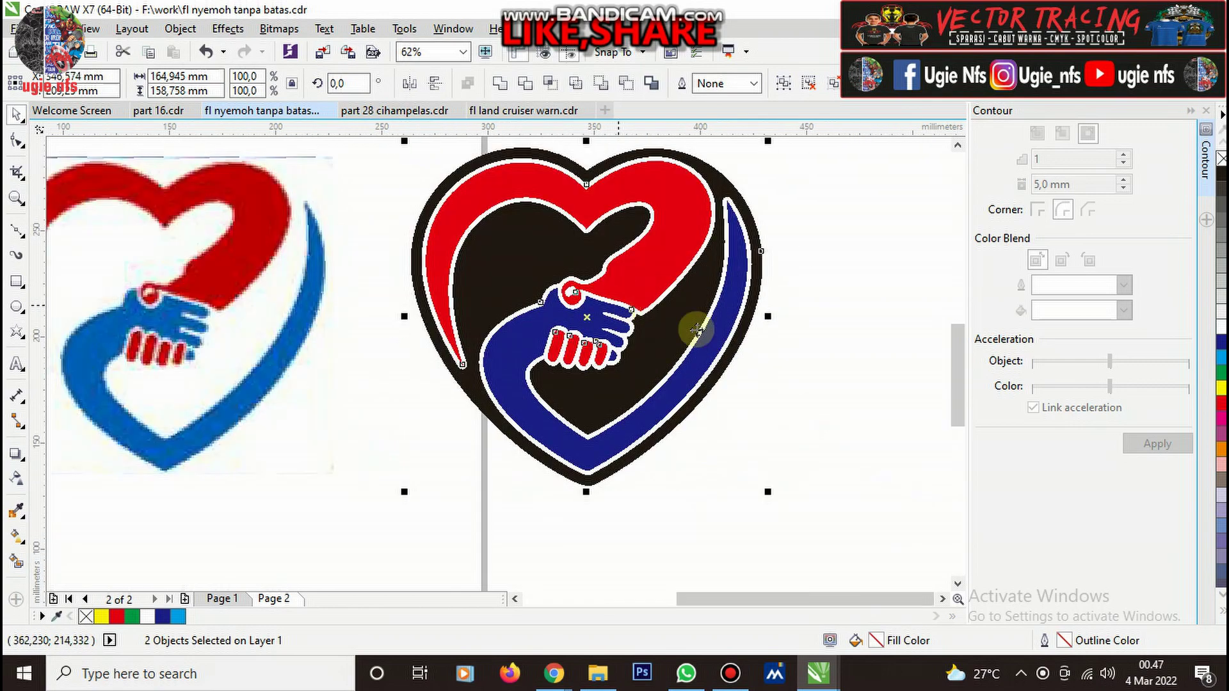
click(837, 321)
scroll(540, 300, down, 1)
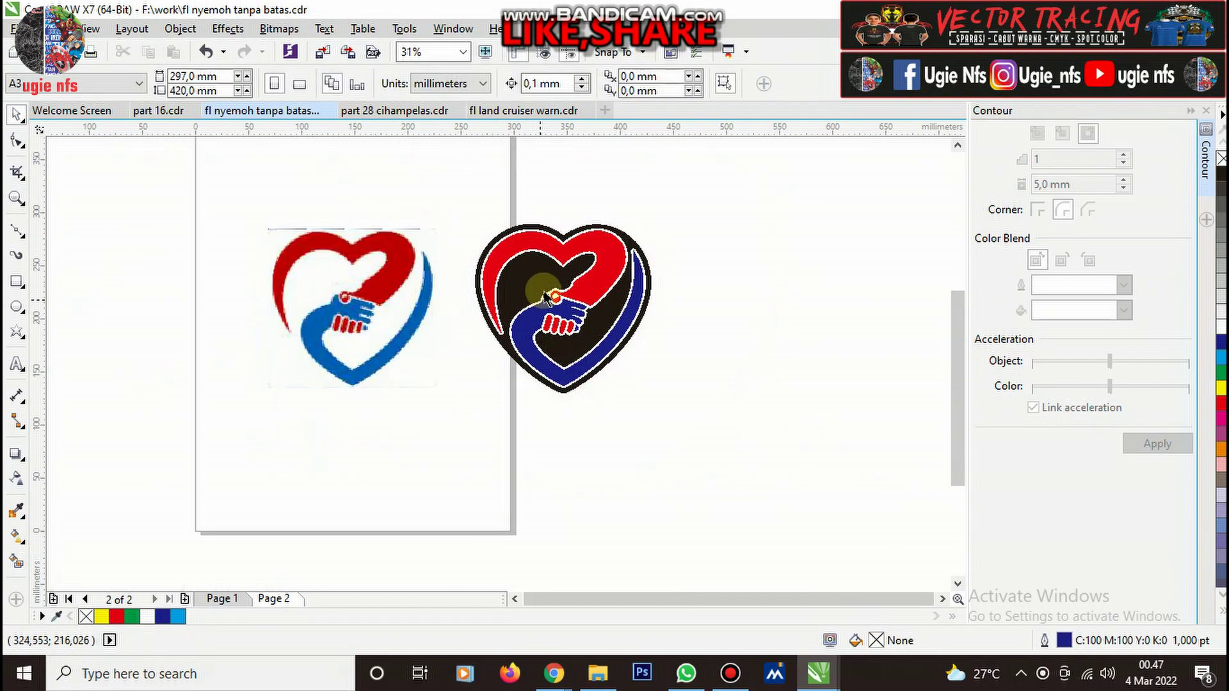
Select the whole vector logo with its heart background and move it slightly closer to the original bitmap.
drag(714, 178, 461, 453)
scroll(629, 402, up, 1)
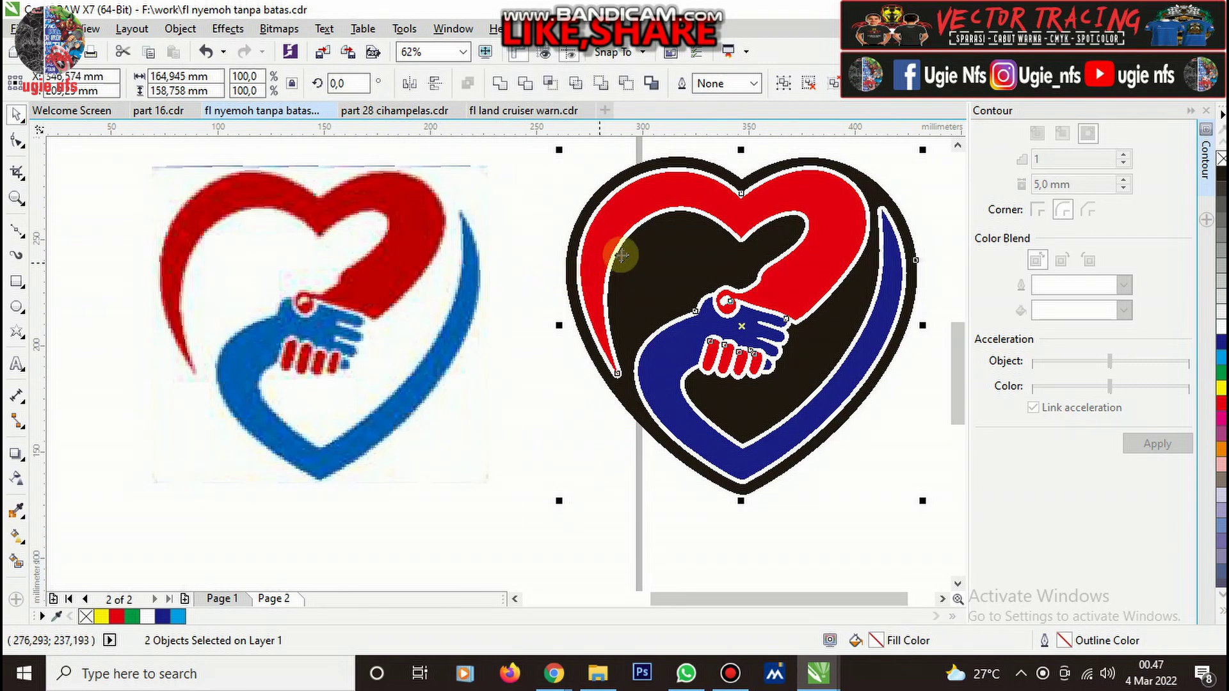
drag(604, 258, 590, 259)
click(581, 471)
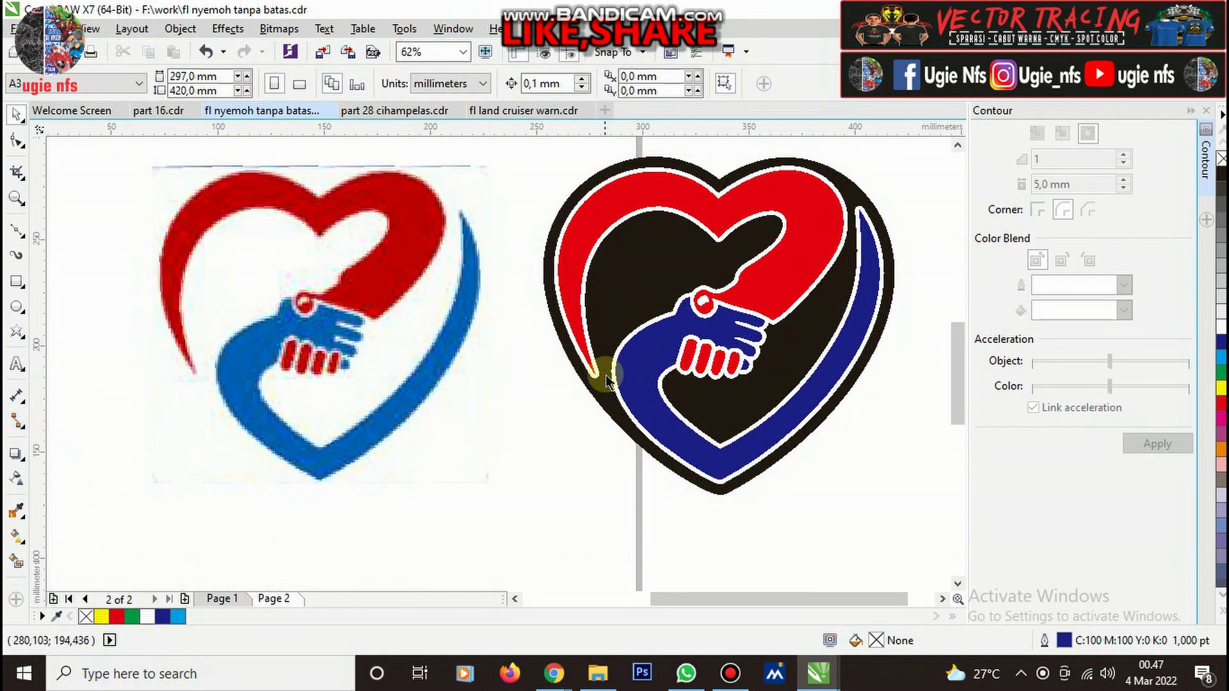
Recolour the solid heart background with the rich black C:100 M:100 Y:100 K:100.
click(599, 398)
click(1223, 611)
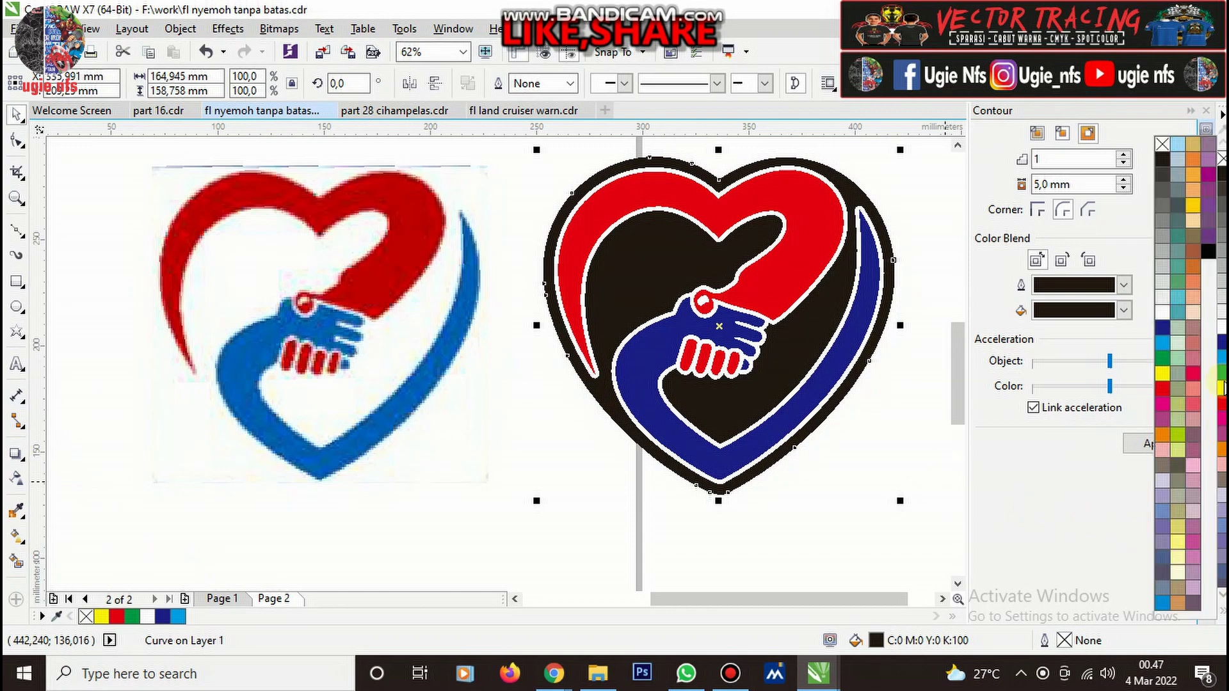
click(1208, 251)
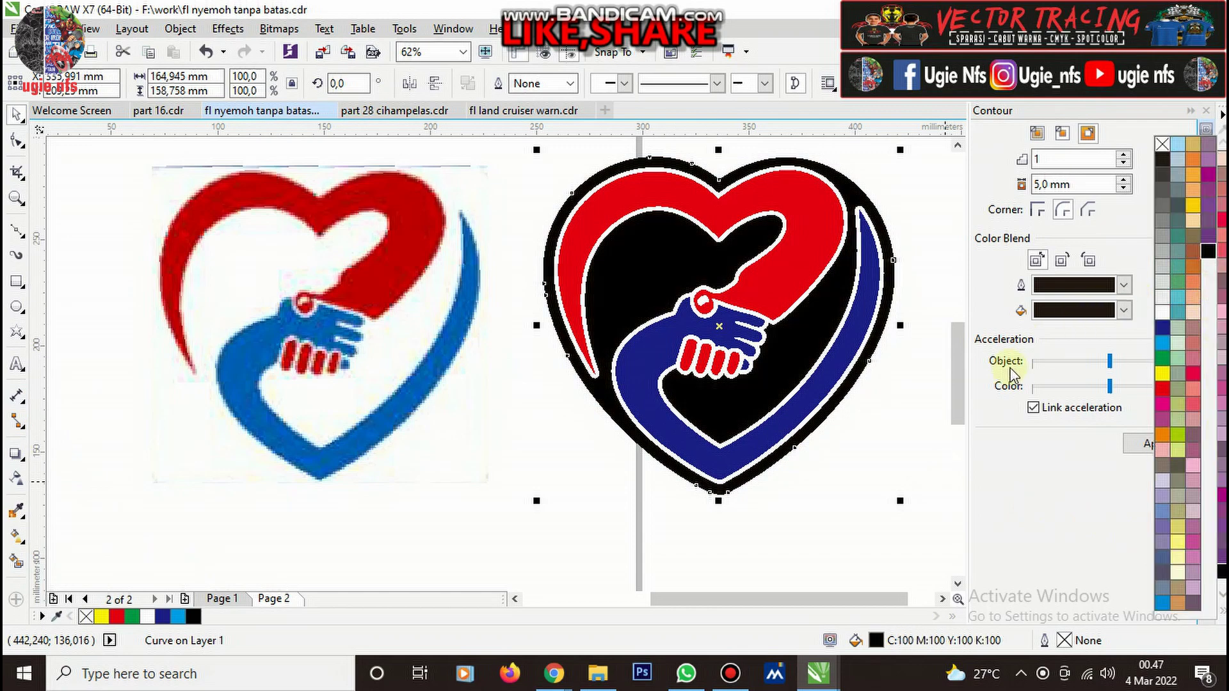
click(886, 431)
scroll(746, 360, down, 2)
scroll(744, 360, up, 2)
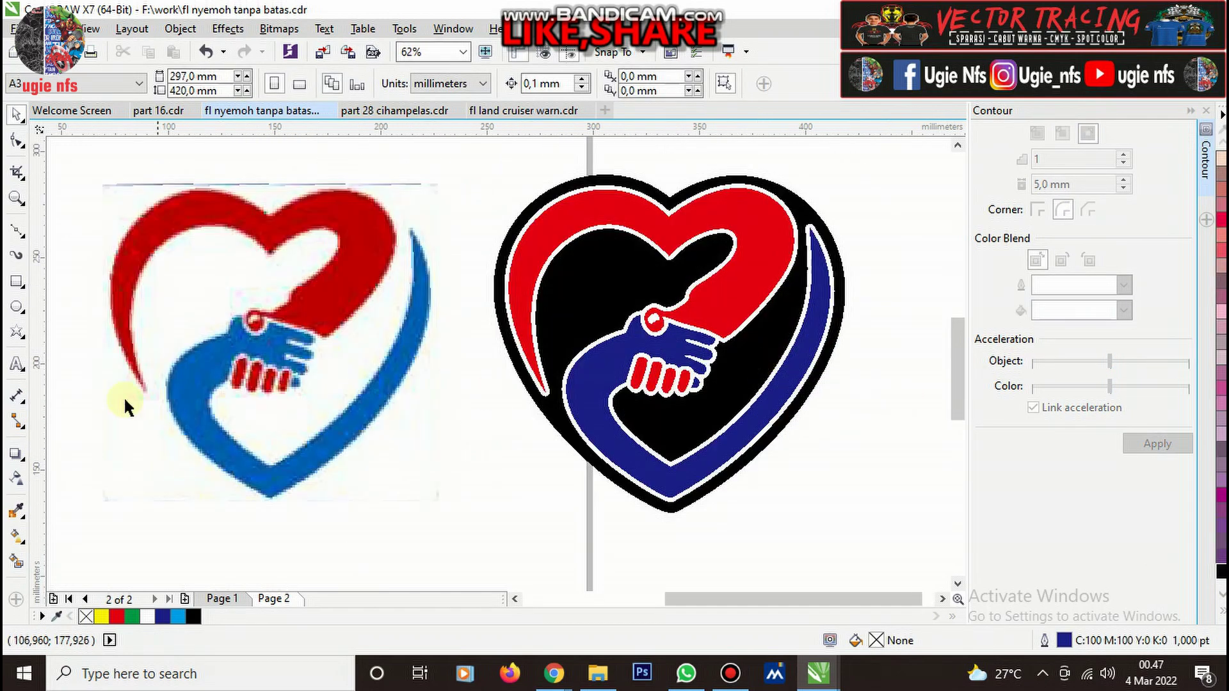
Sample the background's rich black and fill all white contours around the arms, thumb, thumbnail and fingers with it.
click(16, 510)
scroll(694, 331, up, 2)
scroll(693, 331, up, 4)
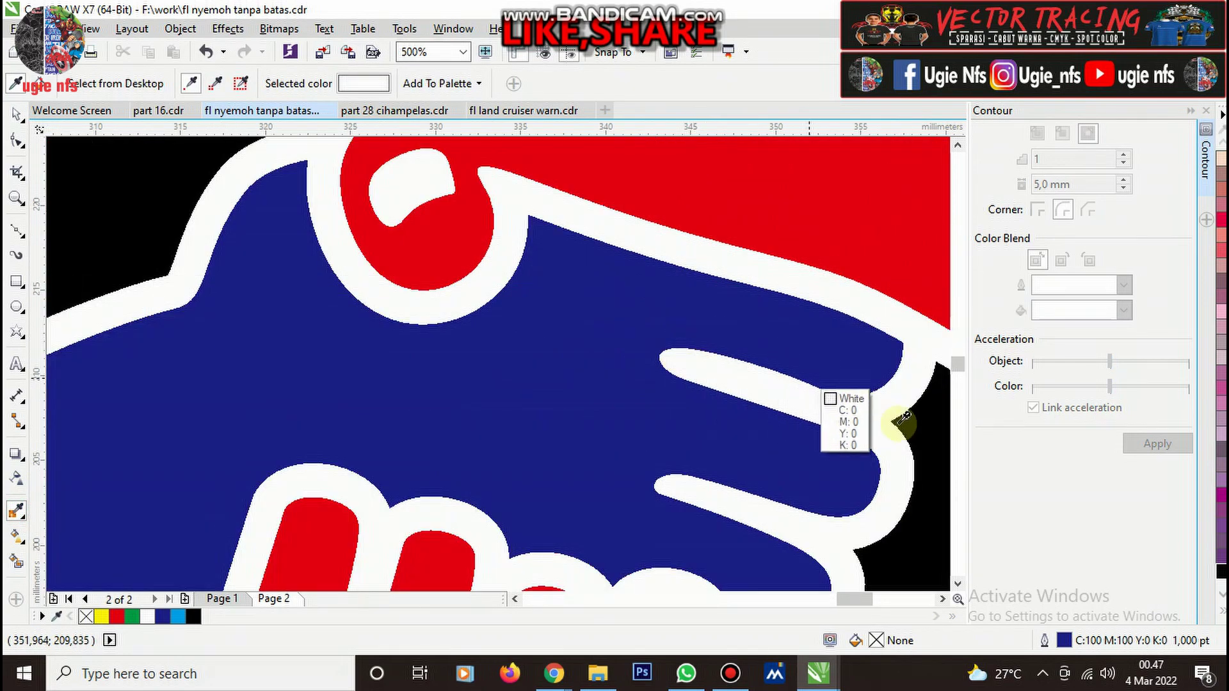
click(910, 420)
scroll(643, 341, down, 2)
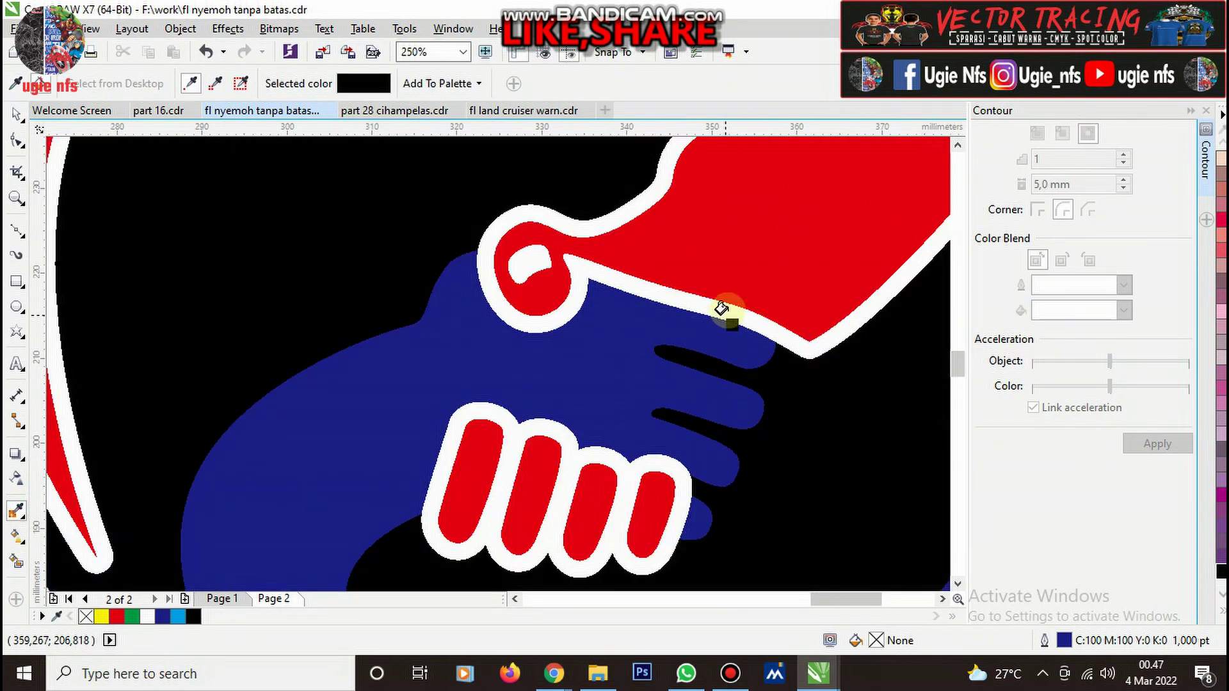
click(730, 313)
click(528, 262)
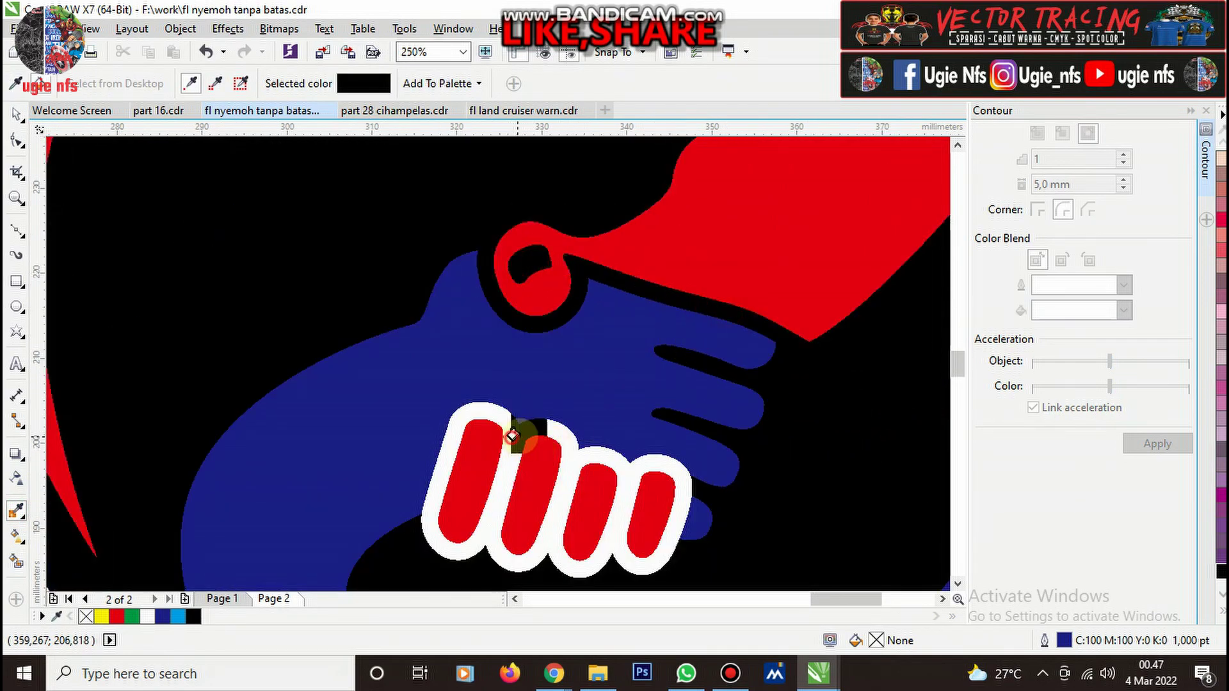
click(532, 450)
scroll(532, 450, down, 6)
key(space)
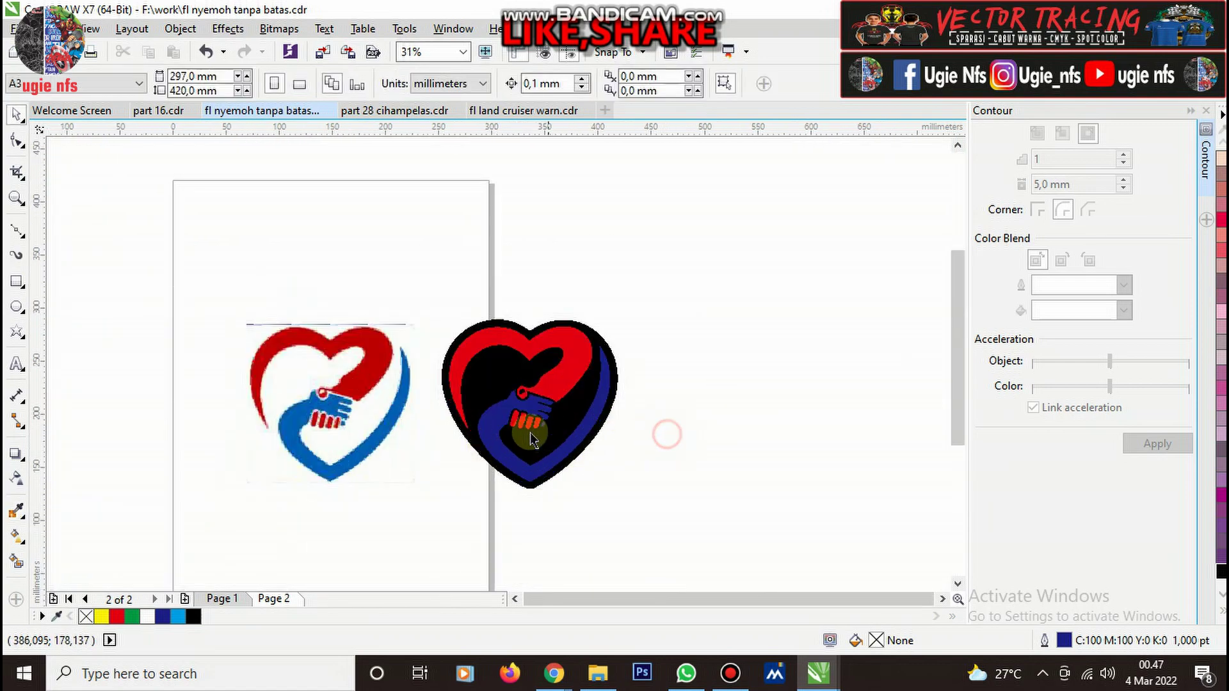
Close the Contour settings and compare the recoloured logo with the original bitmap.
click(1206, 112)
scroll(731, 288, down, 1)
scroll(640, 359, down, 1)
scroll(616, 384, up, 4)
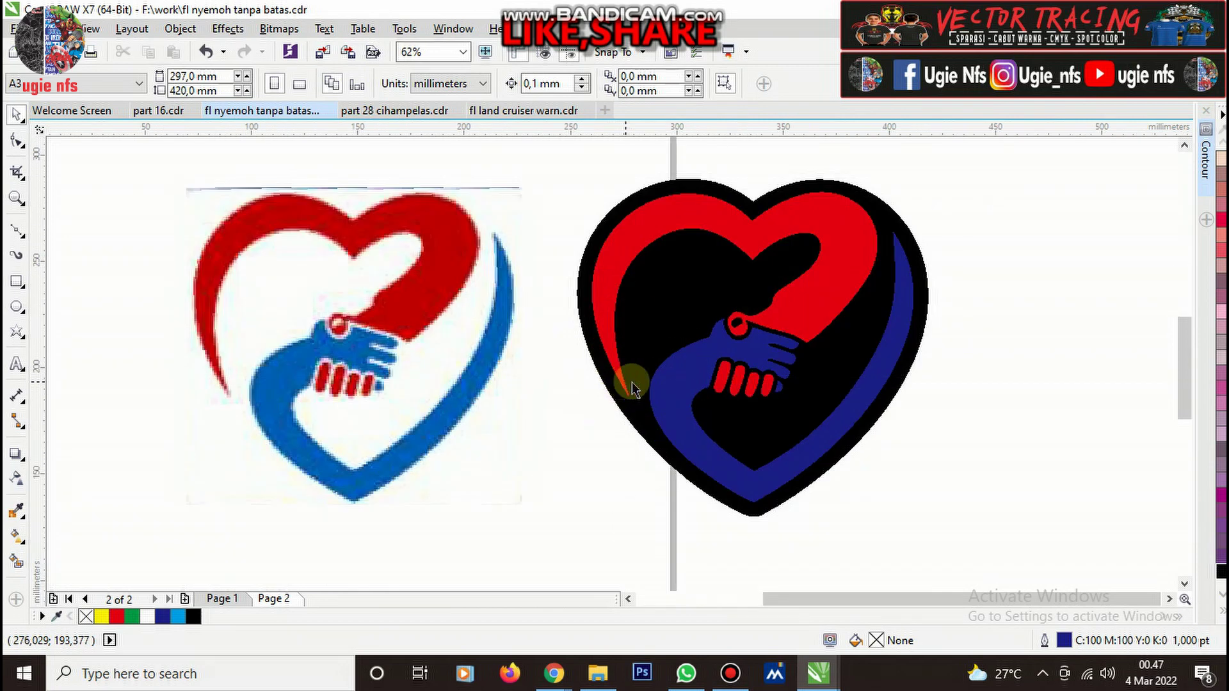